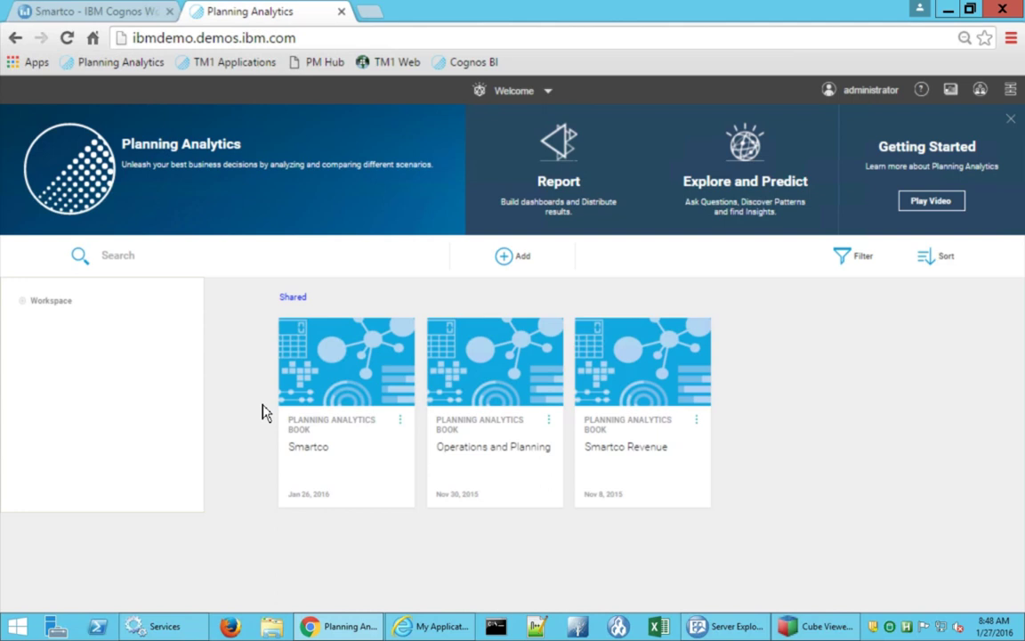
Check which views are available in the Welcome switcher, leaving the Welcome page displayed
{"action": "left_click", "coordinate": [519, 99]}
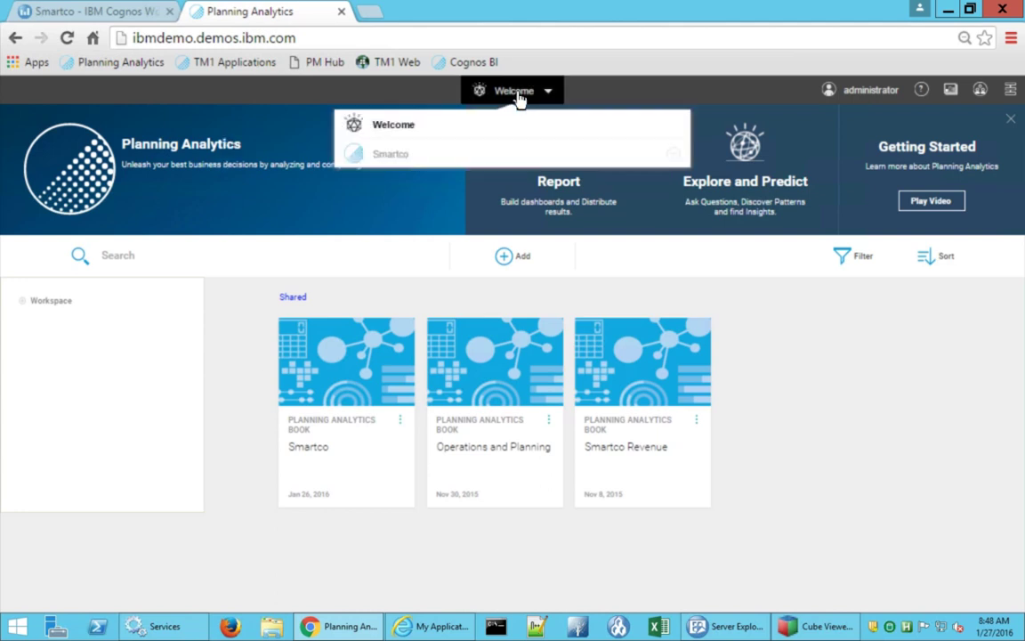
{"action": "left_click", "coordinate": [520, 99]}
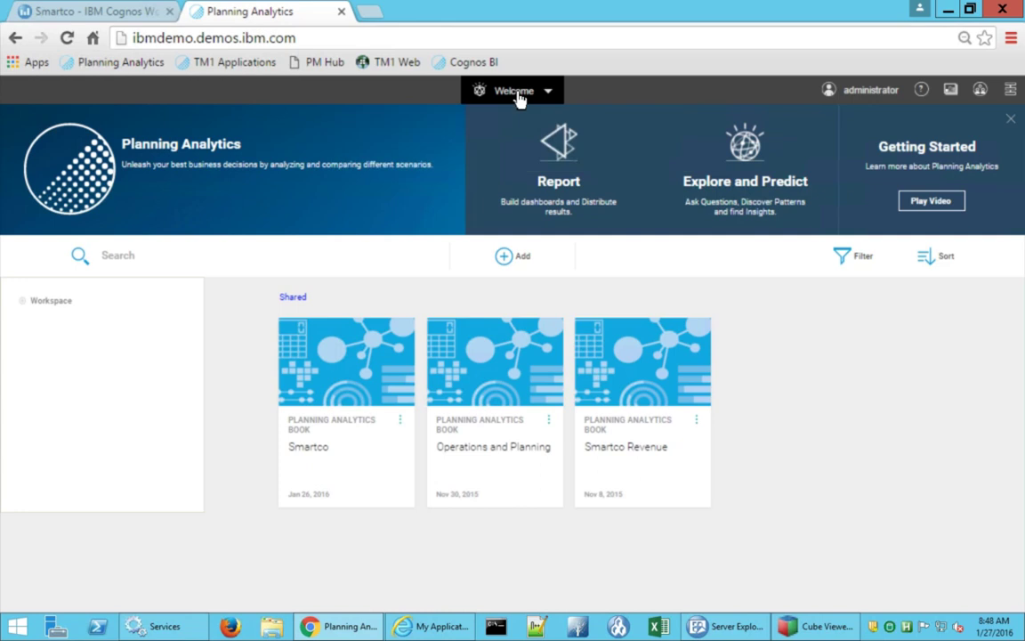
{"action": "left_click", "coordinate": [520, 98]}
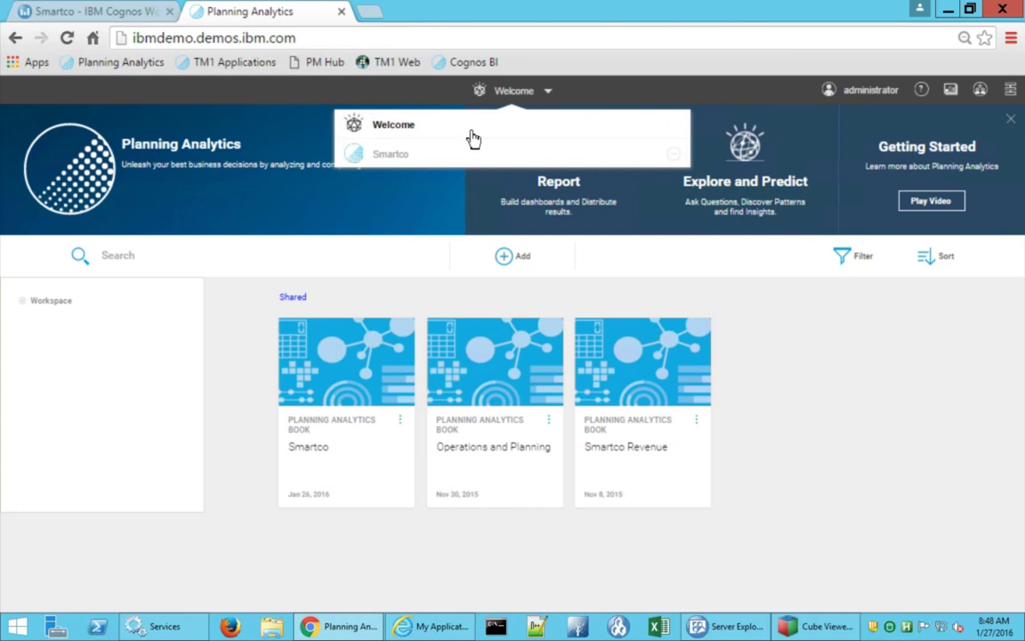
{"action": "left_click", "coordinate": [515, 96]}
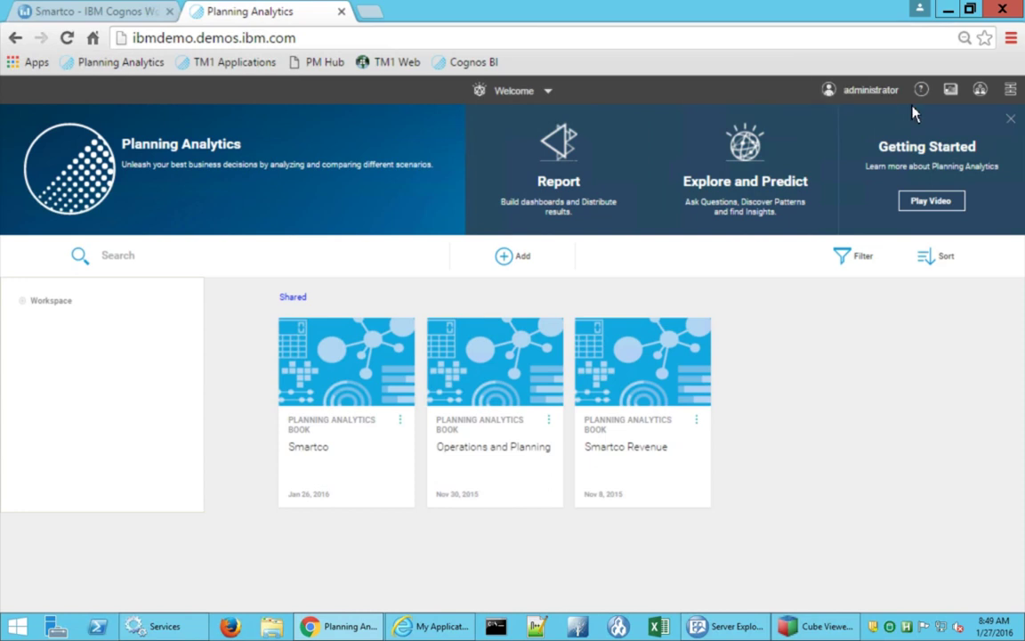
Review the tasks in the CFO dashboard review task list and look at the Conversations area
{"action": "left_click", "coordinate": [1010, 93]}
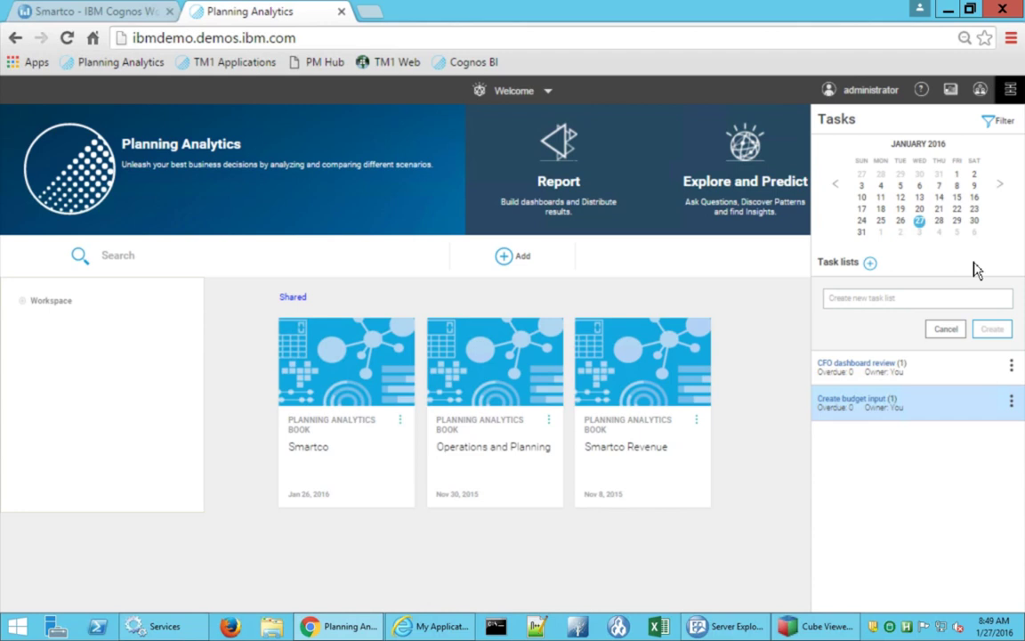
{"action": "left_click", "coordinate": [860, 363]}
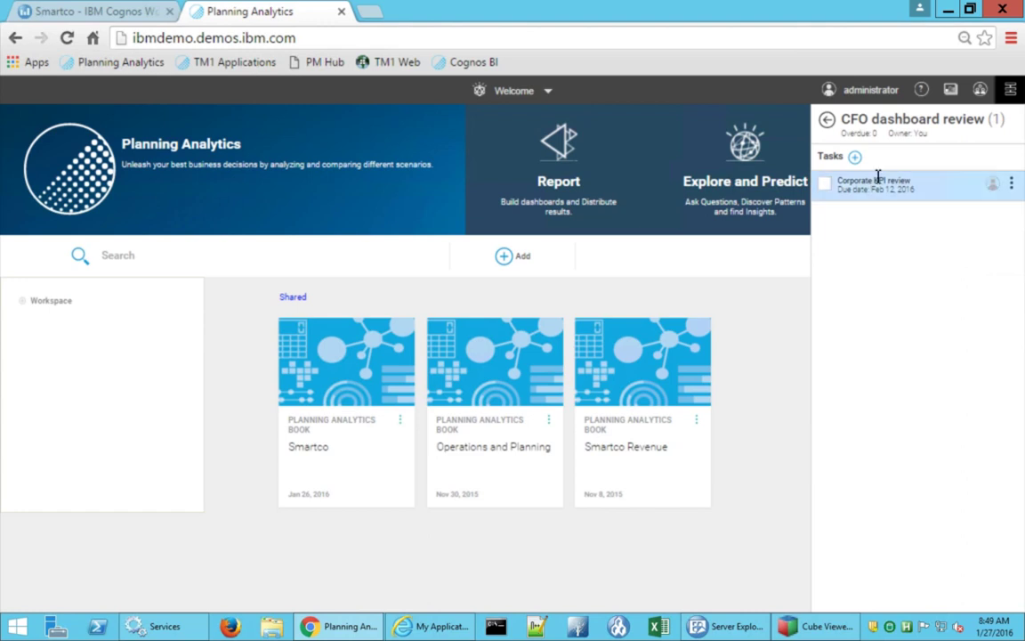
{"action": "left_click", "coordinate": [827, 123]}
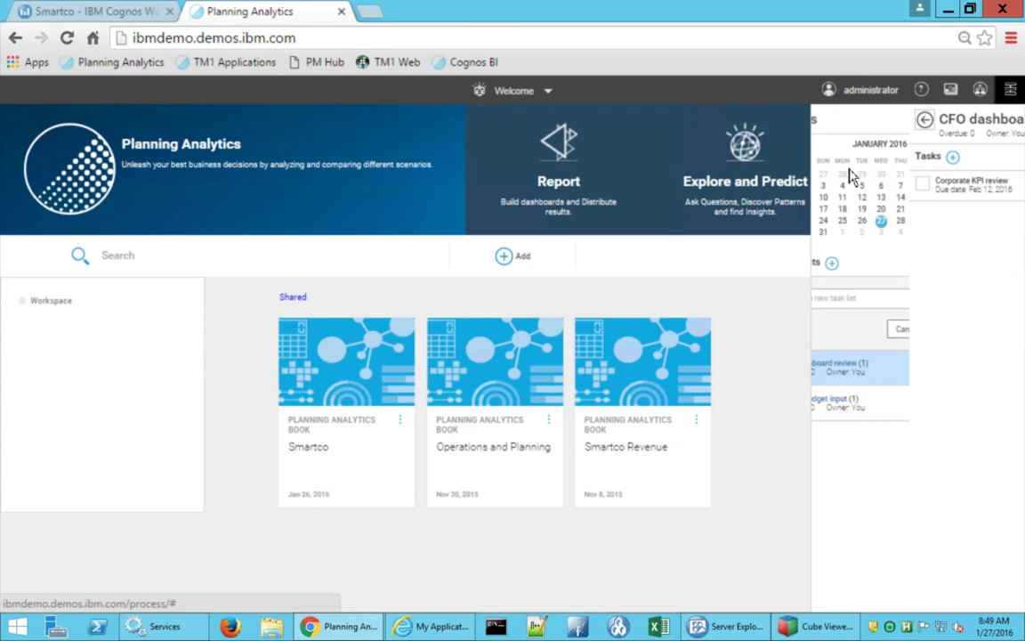
{"action": "left_click", "coordinate": [982, 93]}
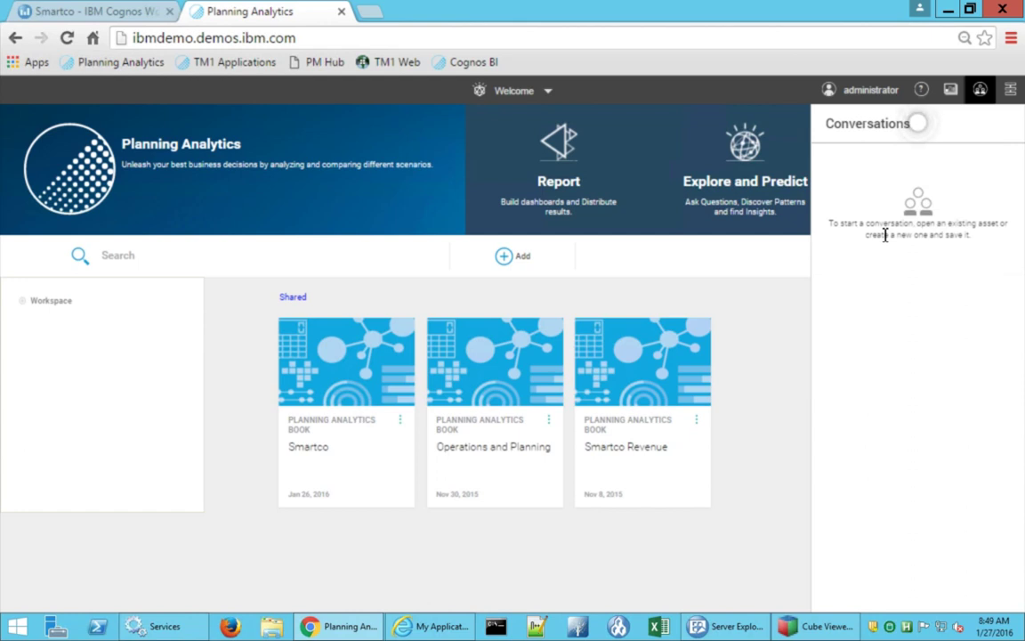
{"action": "left_click", "coordinate": [979, 89]}
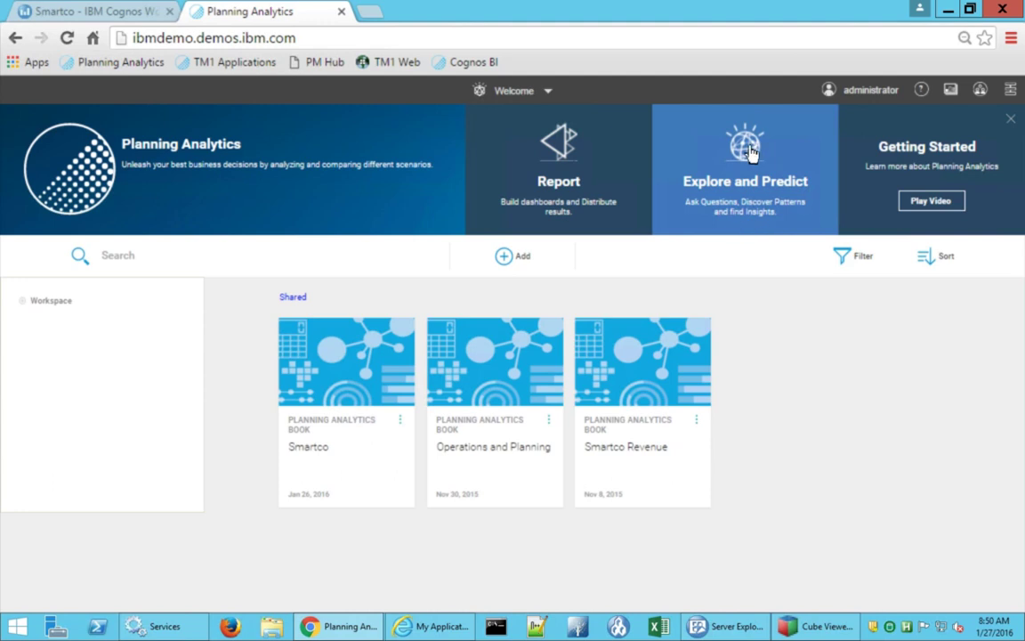
Open the Smartco book and inspect the Net Profit, Total Operating Expense and Gross Margin details in the Cause and Effect Analysis
{"action": "left_click", "coordinate": [339, 379]}
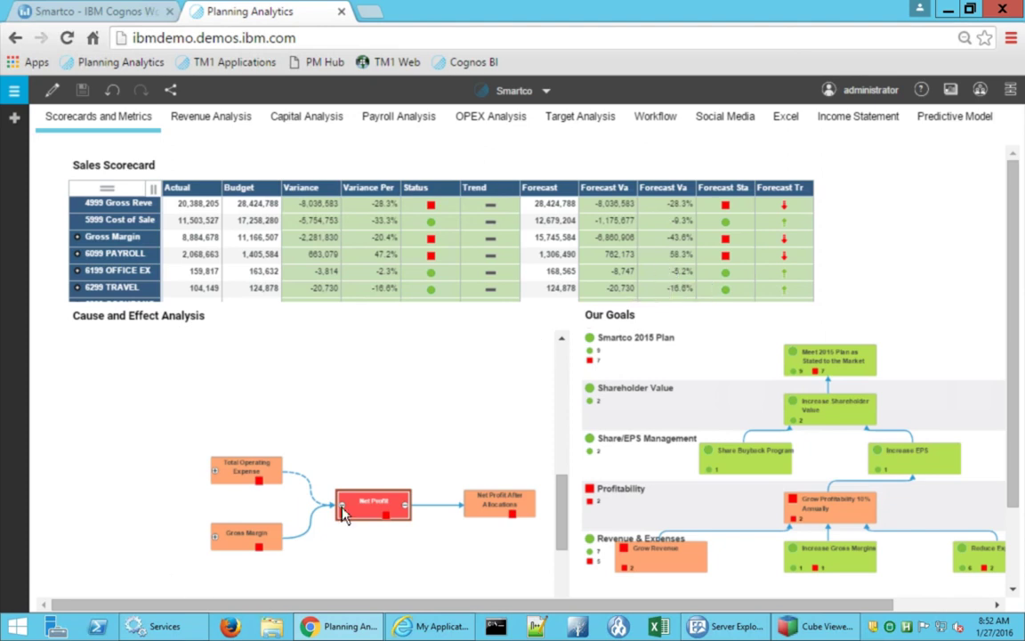
{"action": "left_click_drag", "start_coordinate": [1015, 252], "coordinate": [1009, 336]}
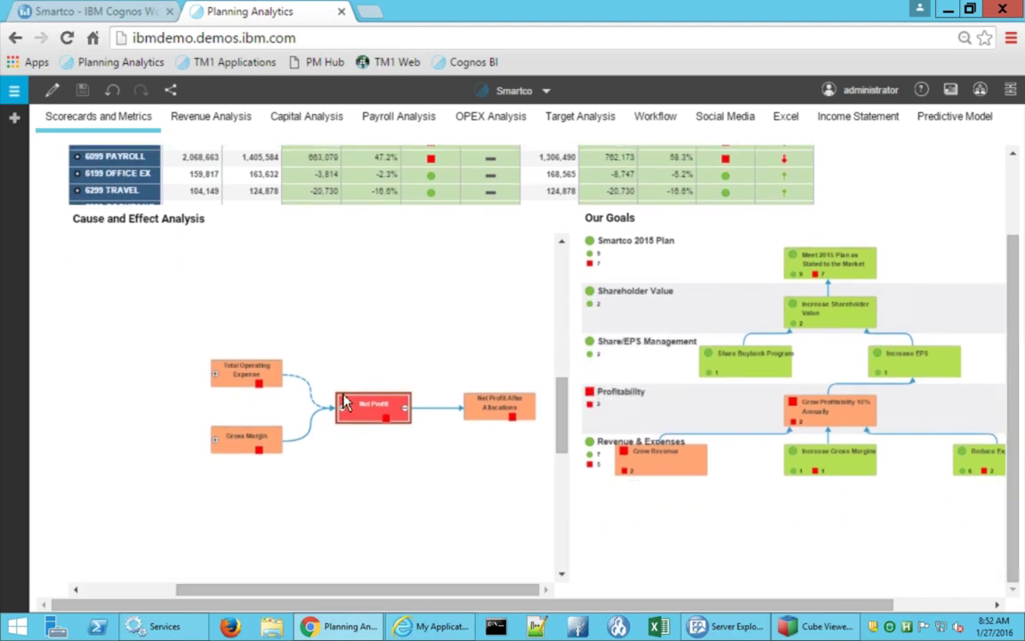
{"action": "mouse_move", "coordinate": [374, 411]}
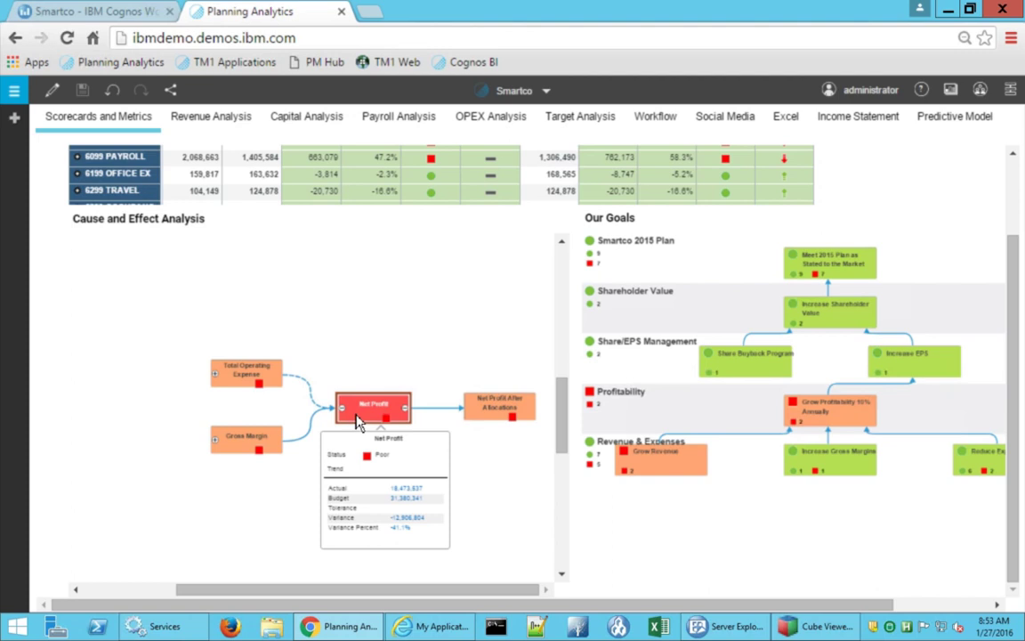
{"action": "mouse_move", "coordinate": [235, 373]}
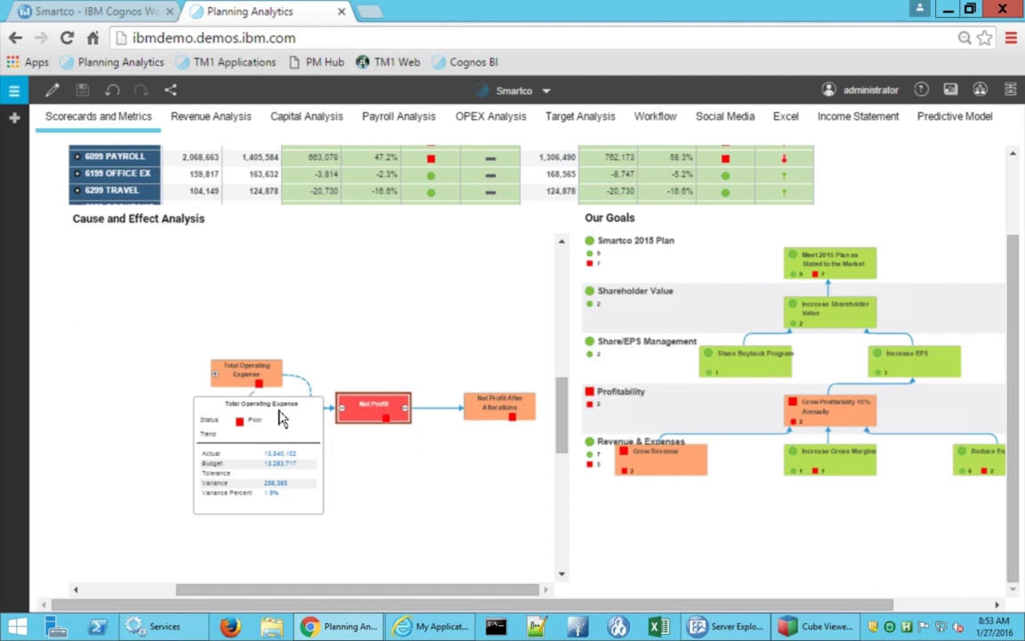
{"action": "mouse_move", "coordinate": [238, 448]}
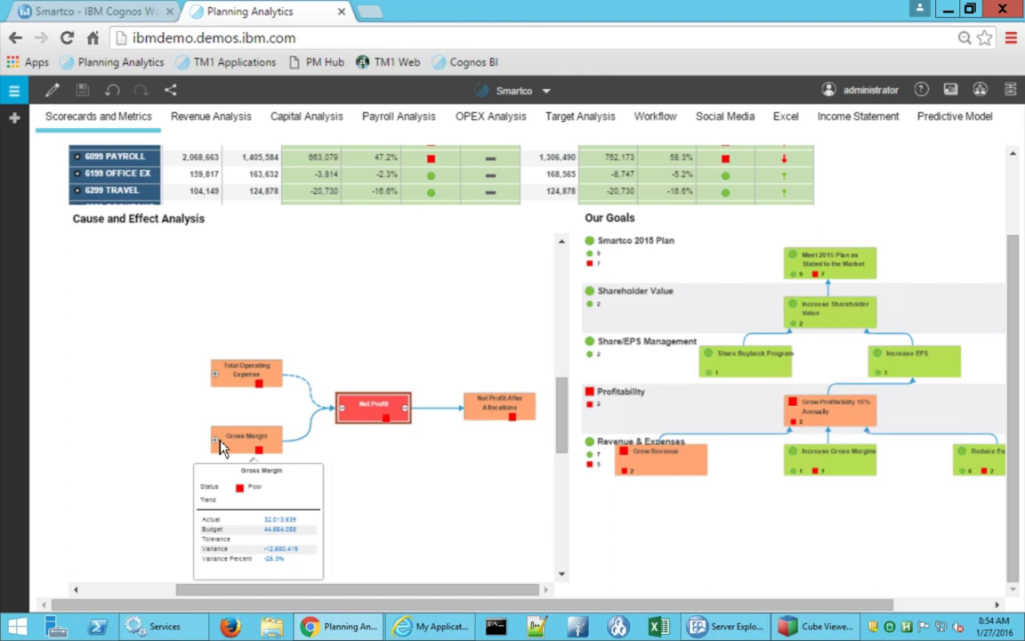
Expand Gross Margin in the Cause and Effect Analysis and inspect its Gross Revenue and Cost of Sales drivers
{"action": "left_click", "coordinate": [225, 447]}
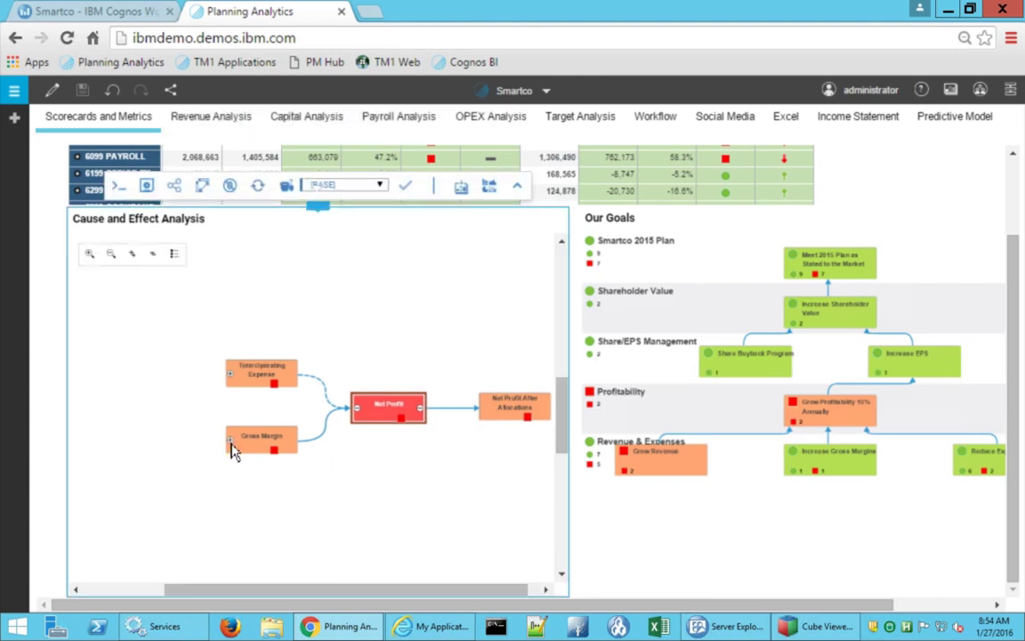
{"action": "left_click", "coordinate": [230, 441]}
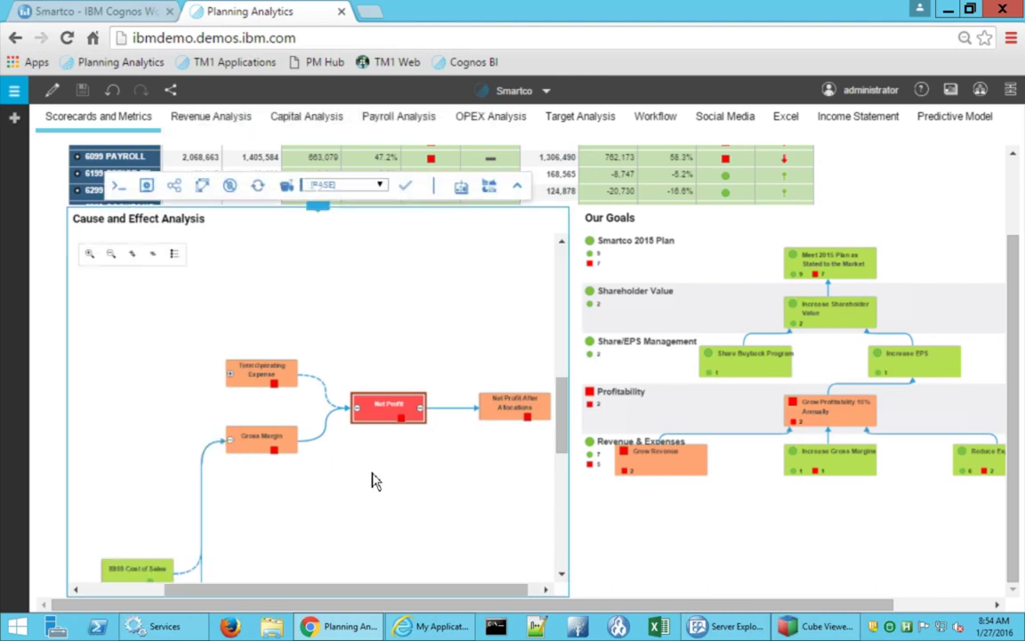
{"action": "left_click_drag", "start_coordinate": [563, 431], "coordinate": [569, 474]}
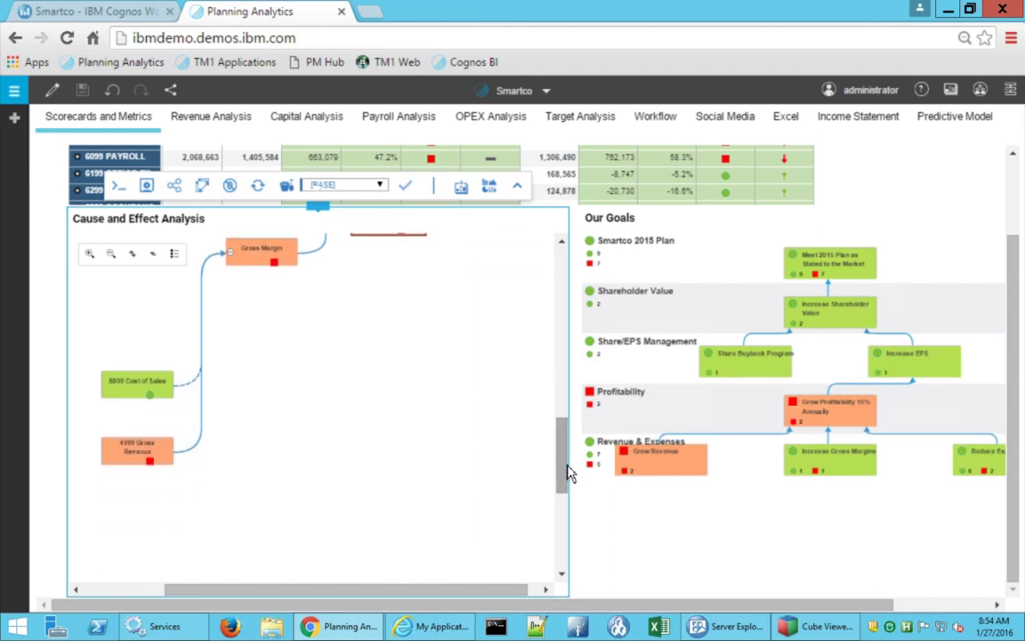
{"action": "mouse_move", "coordinate": [129, 460]}
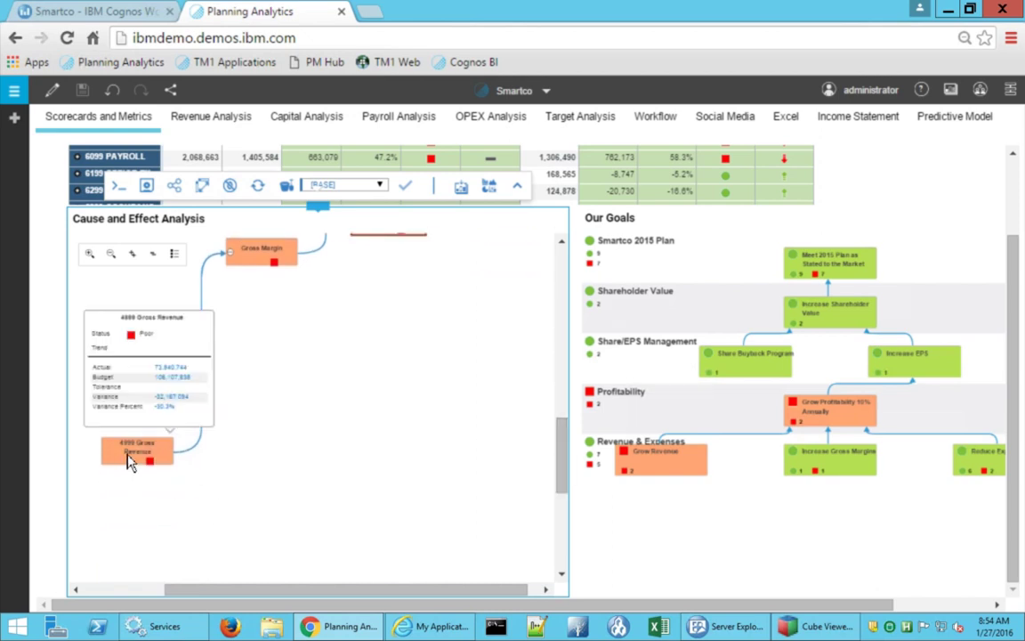
{"action": "mouse_move", "coordinate": [125, 395]}
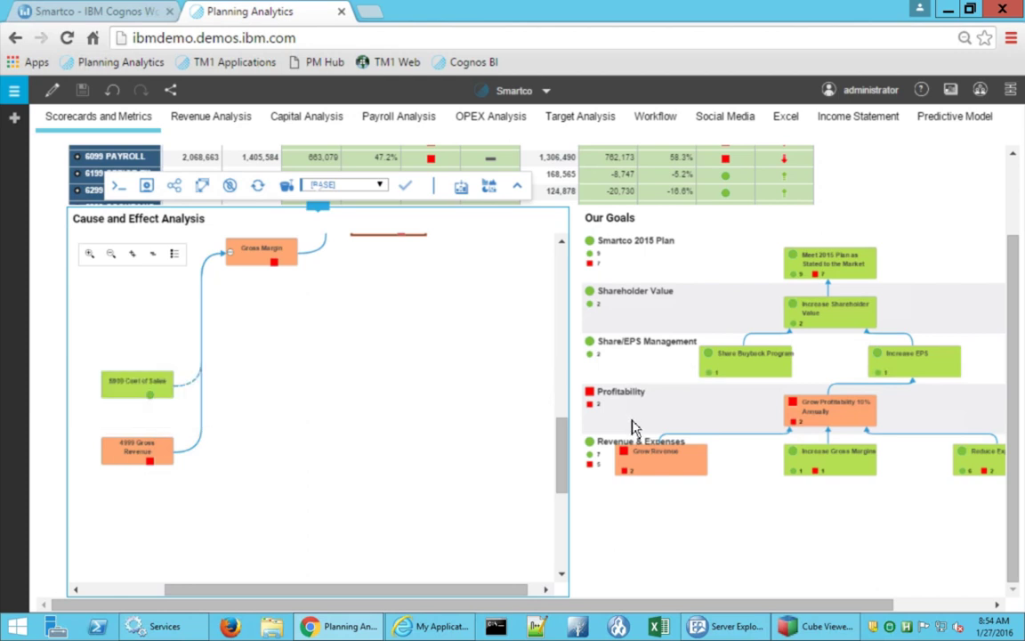
Expand Total Operating Expense in the Cause and Effect Analysis and review its contributing expense categories
{"action": "scroll", "coordinate": [568, 456], "scroll_direction": "up", "scroll_amount": 3}
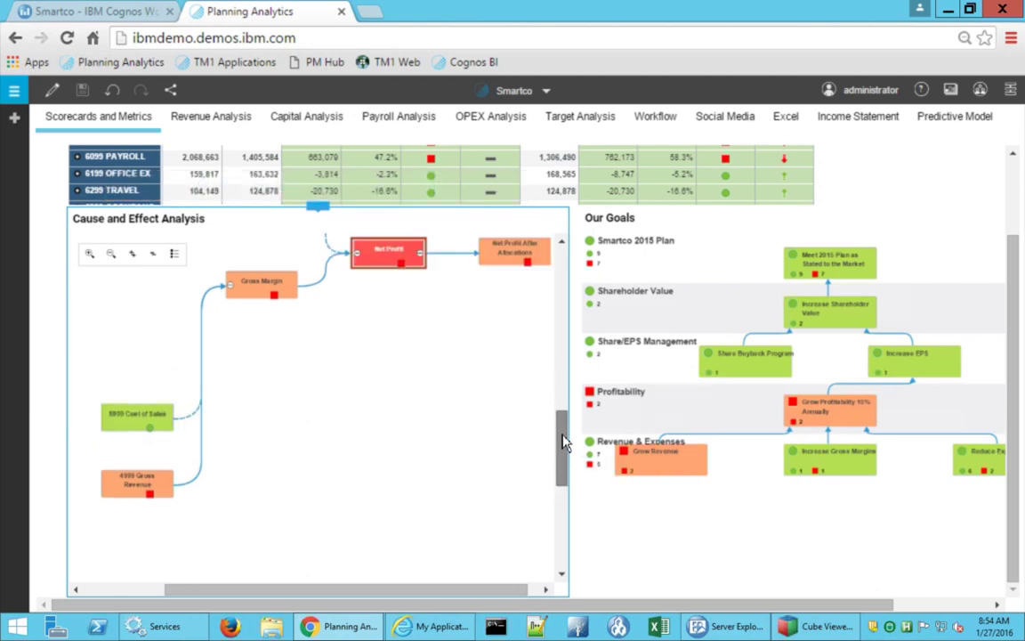
{"action": "left_click", "coordinate": [229, 421]}
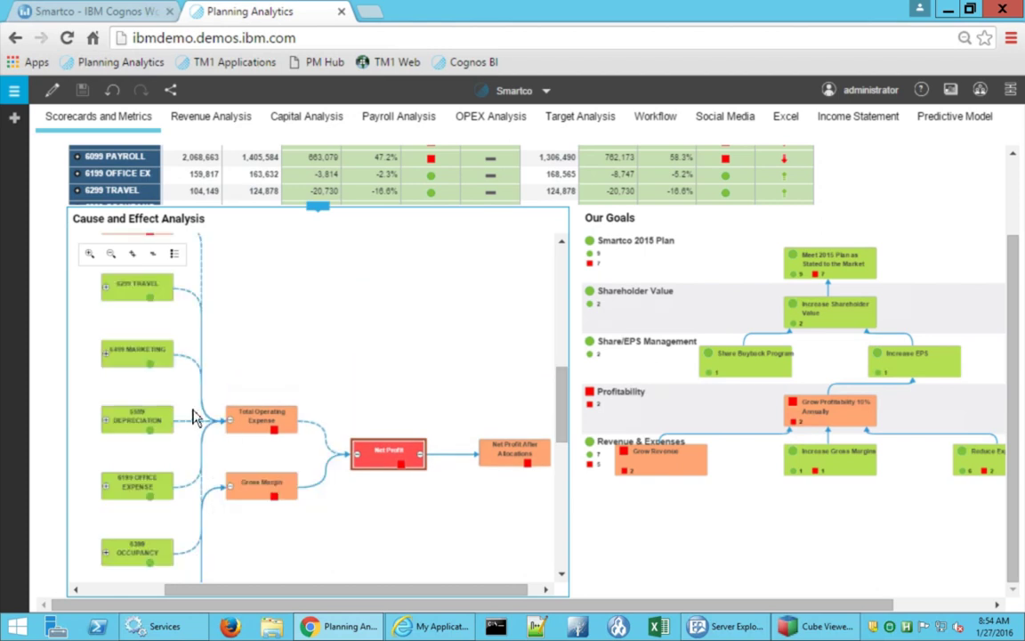
{"action": "scroll", "coordinate": [194, 418], "scroll_direction": "up", "scroll_amount": 3}
{"action": "scroll", "coordinate": [170, 455], "scroll_direction": "down", "scroll_amount": 5}
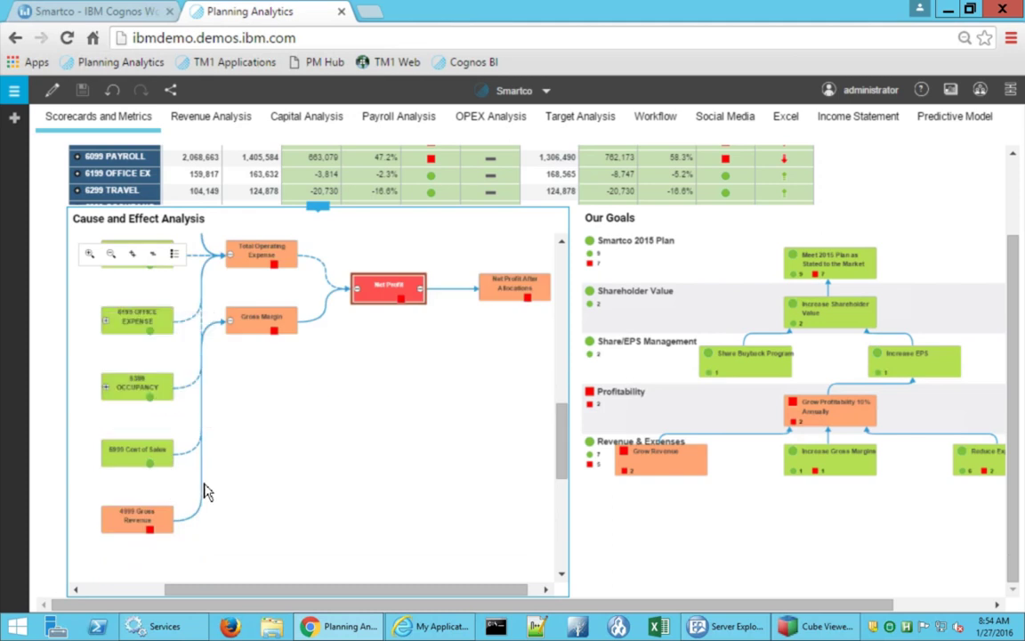
Expand 6099 PAYROLL in the Cause and Effect Analysis and examine its underlying accounts, including 6010 Benefits
{"action": "scroll", "coordinate": [267, 485], "scroll_direction": "up", "scroll_amount": 5}
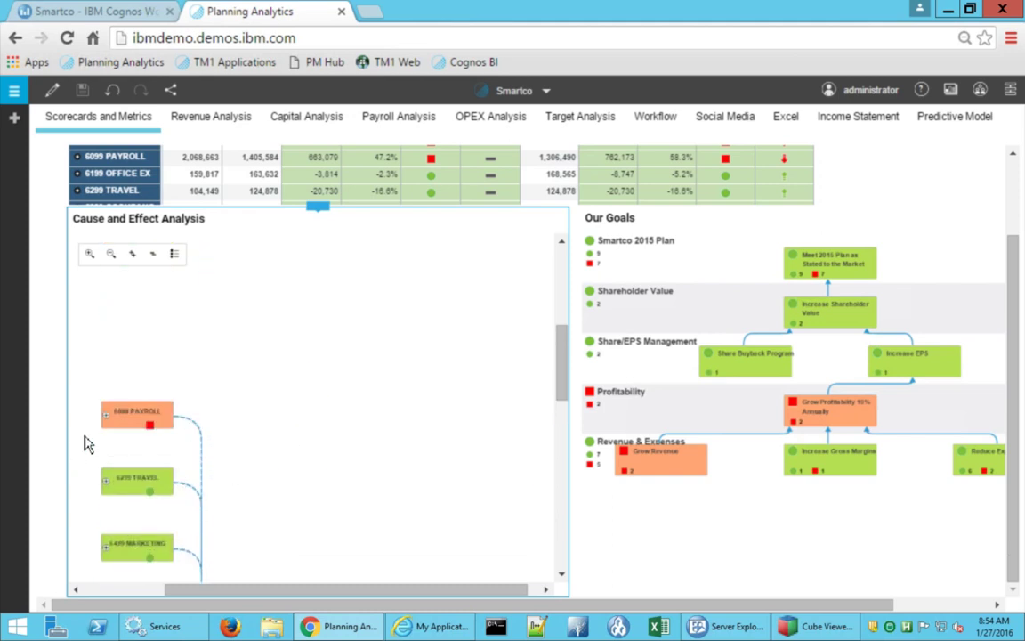
{"action": "mouse_move", "coordinate": [111, 423]}
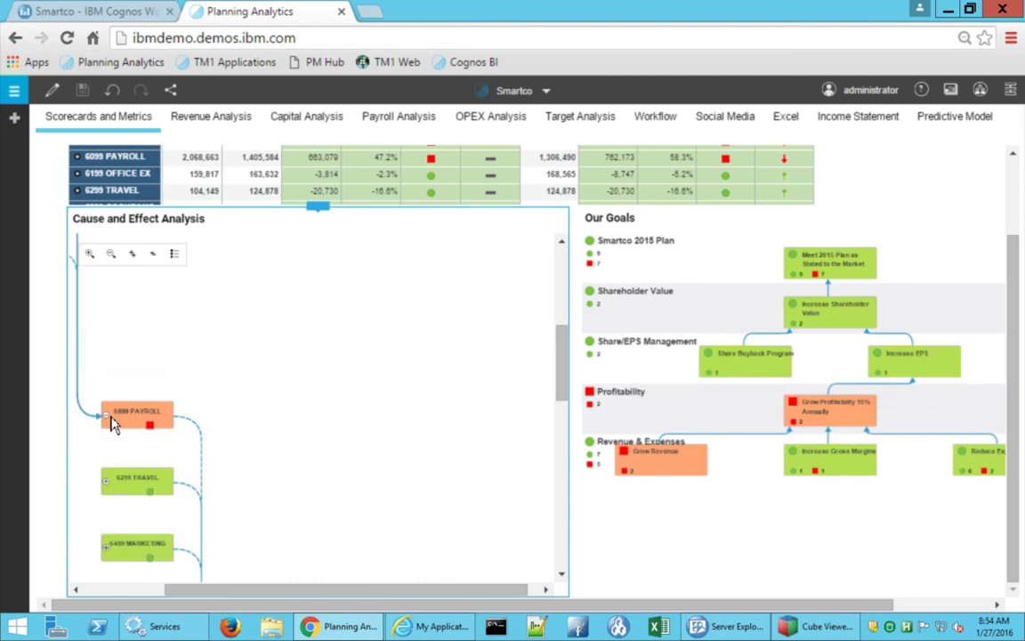
{"action": "left_click", "coordinate": [97, 589]}
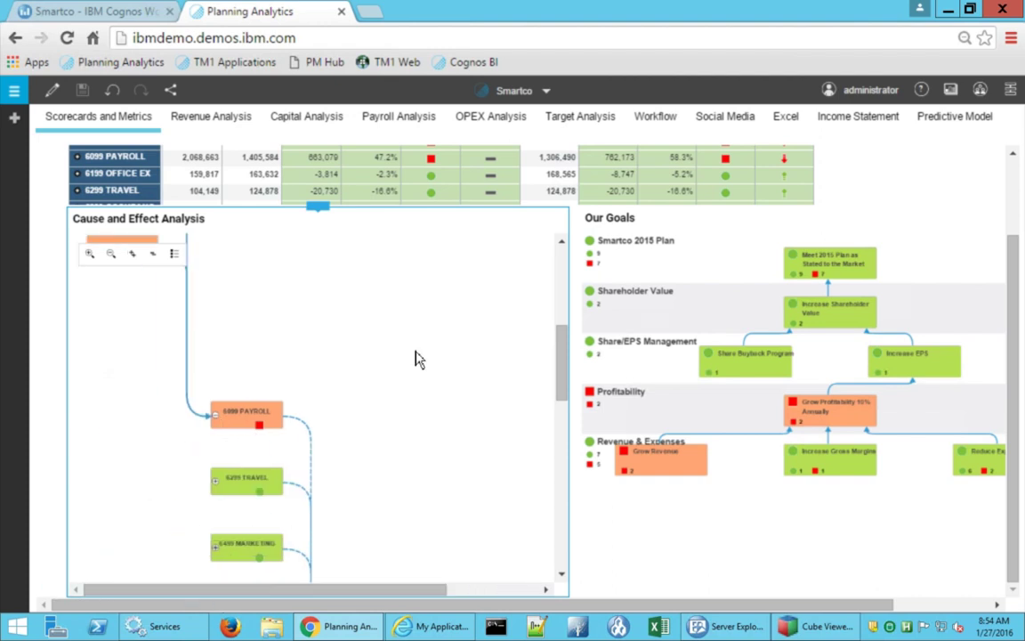
{"action": "scroll", "coordinate": [433, 344], "scroll_direction": "up", "scroll_amount": 5}
{"action": "scroll", "coordinate": [432, 344], "scroll_direction": "up", "scroll_amount": 5}
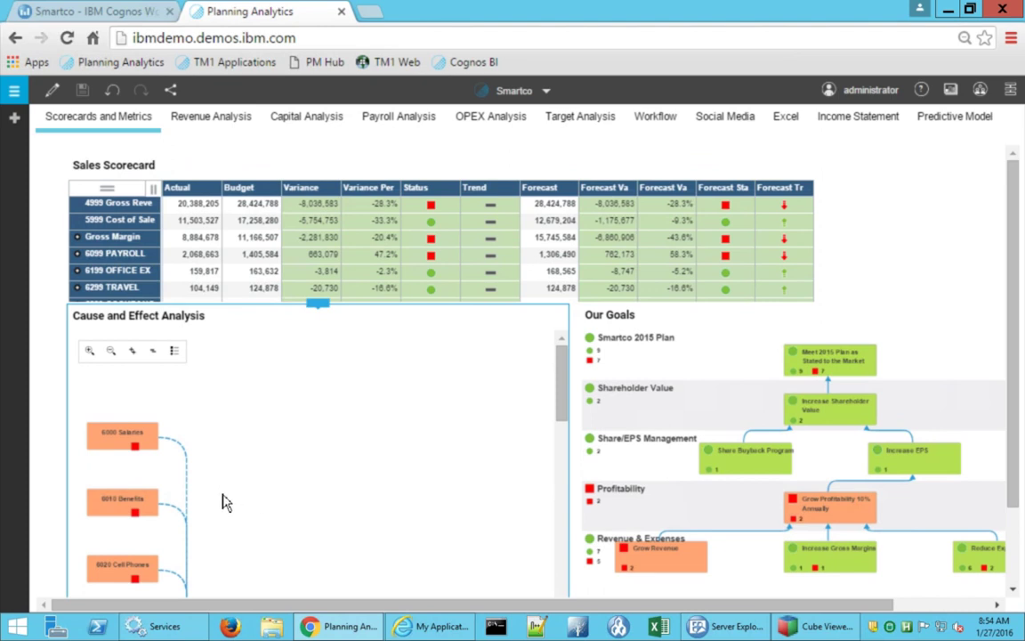
{"action": "mouse_move", "coordinate": [103, 511]}
Collapse all the drivers feeding Net Profit in the Cause and Effect Analysis
{"action": "scroll", "coordinate": [207, 403], "scroll_direction": "down", "scroll_amount": 5}
{"action": "mouse_move", "coordinate": [345, 467]}
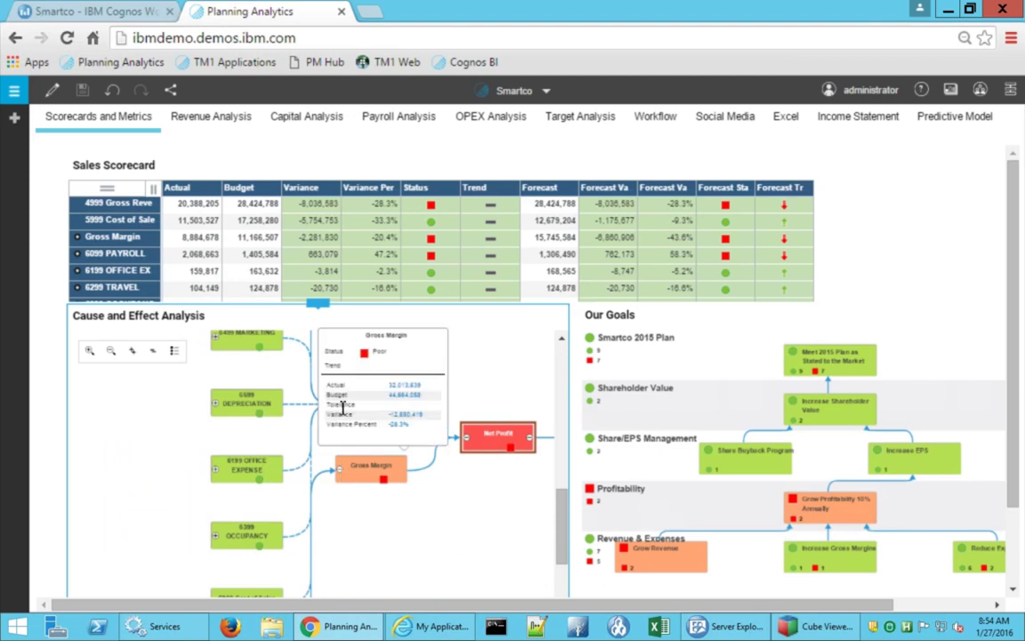
{"action": "left_click", "coordinate": [467, 439]}
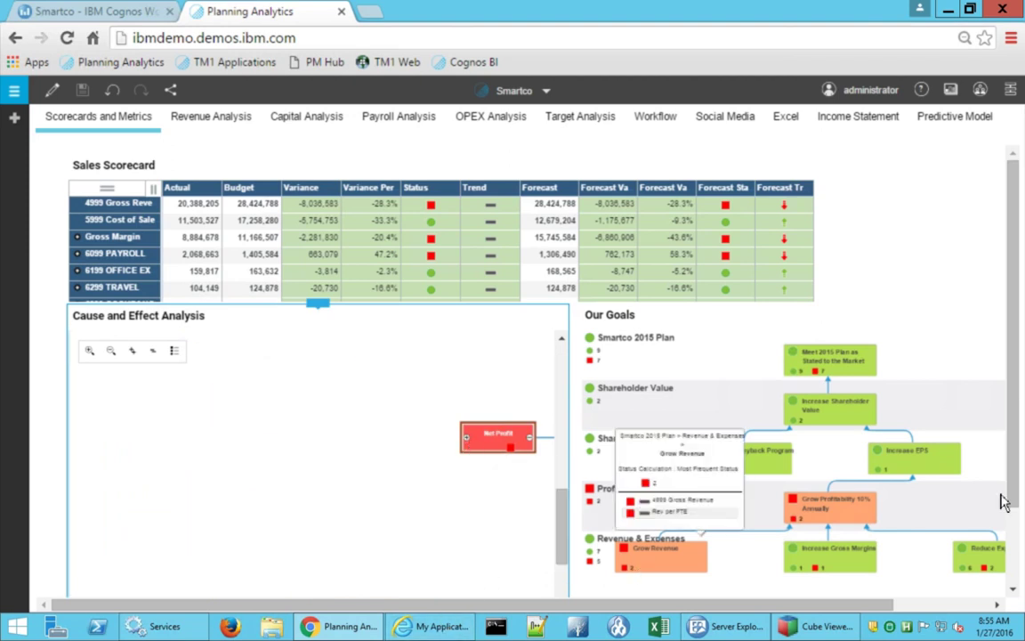
Examine the full Our Goals strategy map, from the Meet 2015 Plan goal down to the Revenue & Expenses goals
{"action": "scroll", "coordinate": [1010, 467], "scroll_direction": "down", "scroll_amount": 1}
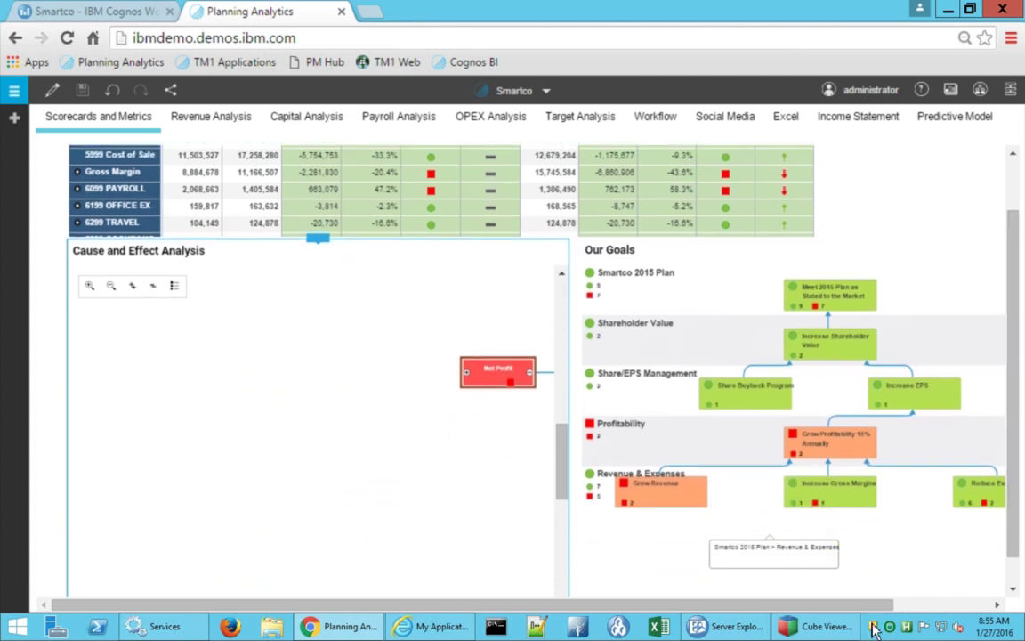
{"action": "left_click_drag", "start_coordinate": [739, 605], "coordinate": [929, 608]}
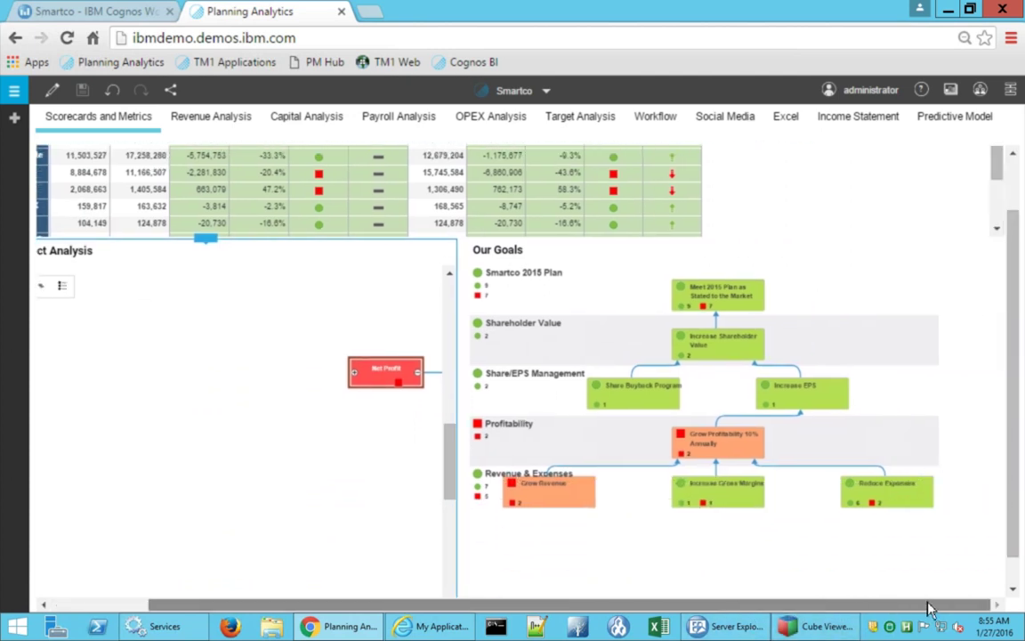
{"action": "mouse_move", "coordinate": [726, 308]}
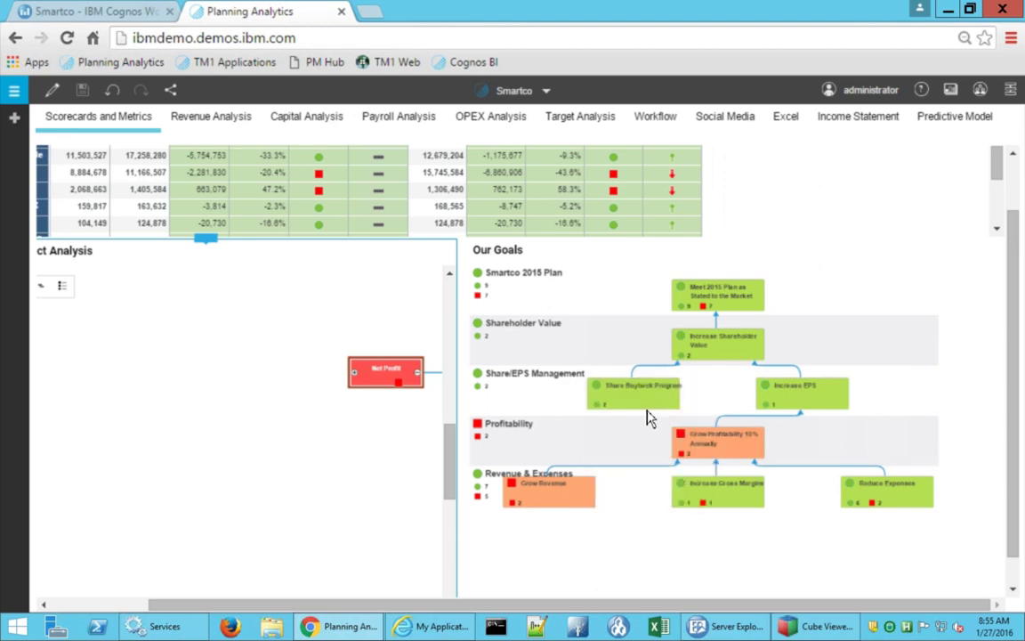
{"action": "mouse_move", "coordinate": [660, 412]}
Open the Revenue Analysis sheet and select Retail in the Channels list
{"action": "left_click", "coordinate": [202, 125]}
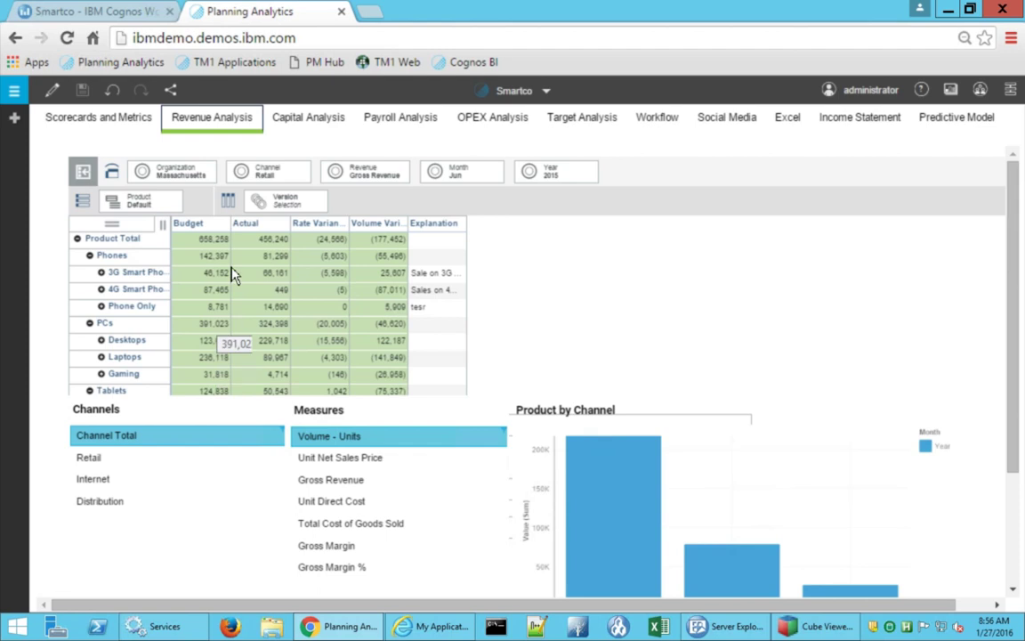
{"action": "left_click", "coordinate": [449, 183]}
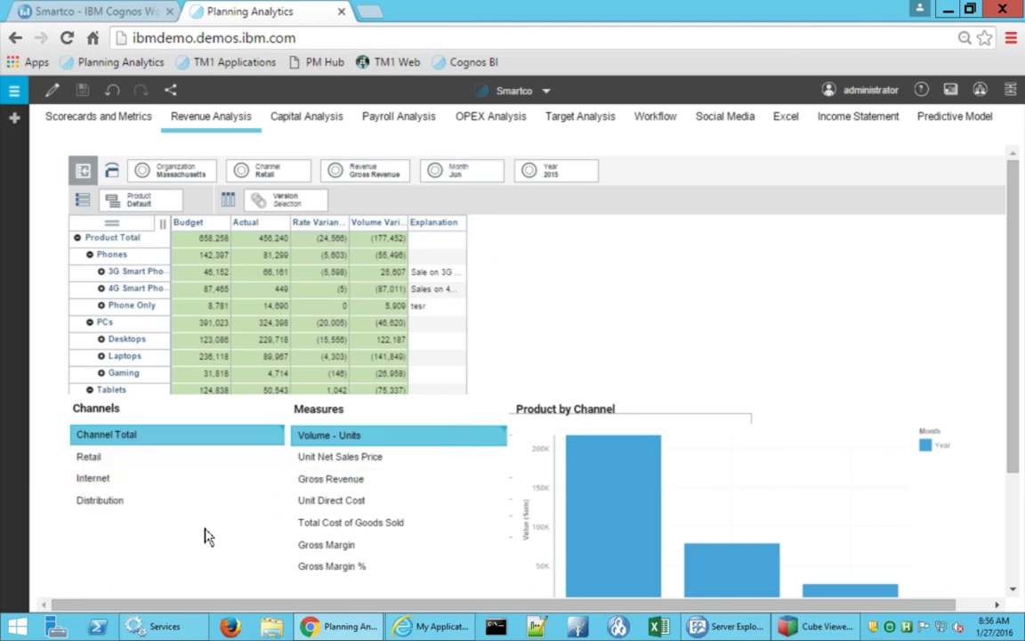
{"action": "scroll", "coordinate": [264, 521], "scroll_direction": "down", "scroll_amount": 2}
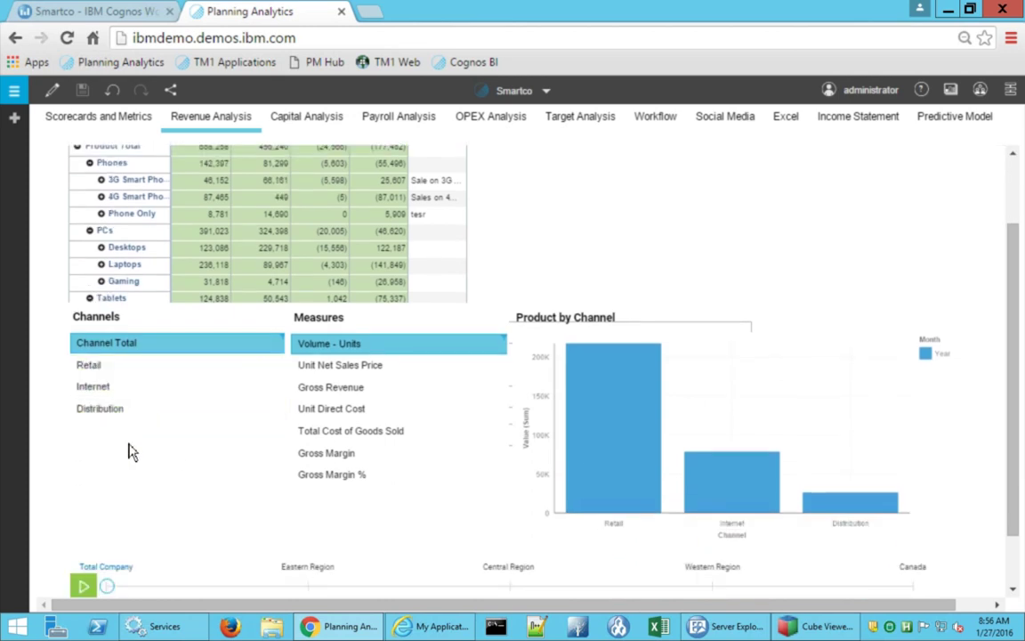
{"action": "left_click", "coordinate": [101, 373]}
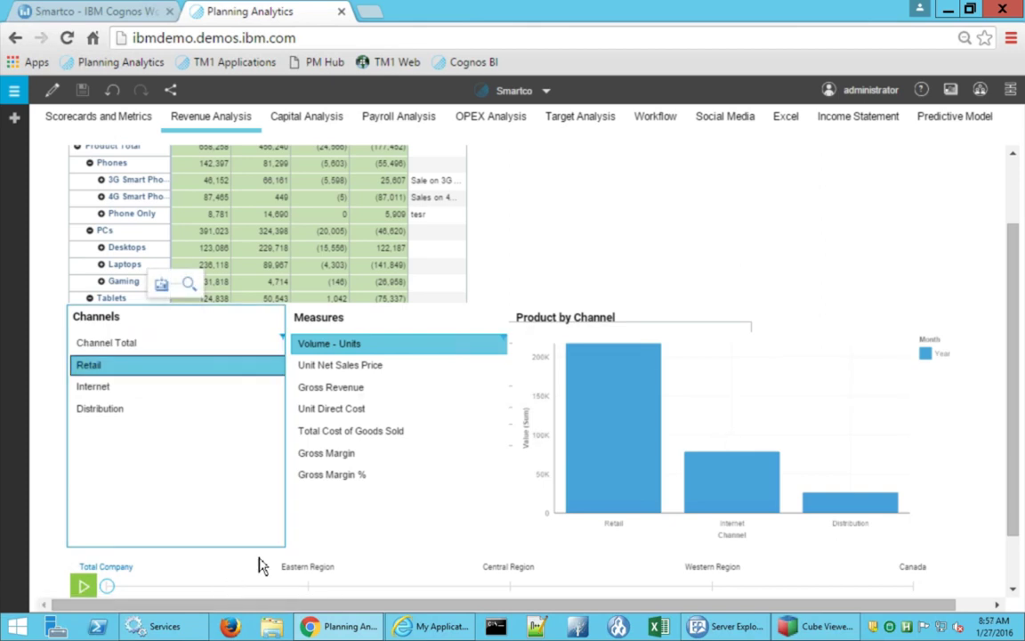
Compare the Internet channel and several measures in the Product by Channel chart, finishing on Distribution and Gross Margin %
{"action": "left_click", "coordinate": [86, 388]}
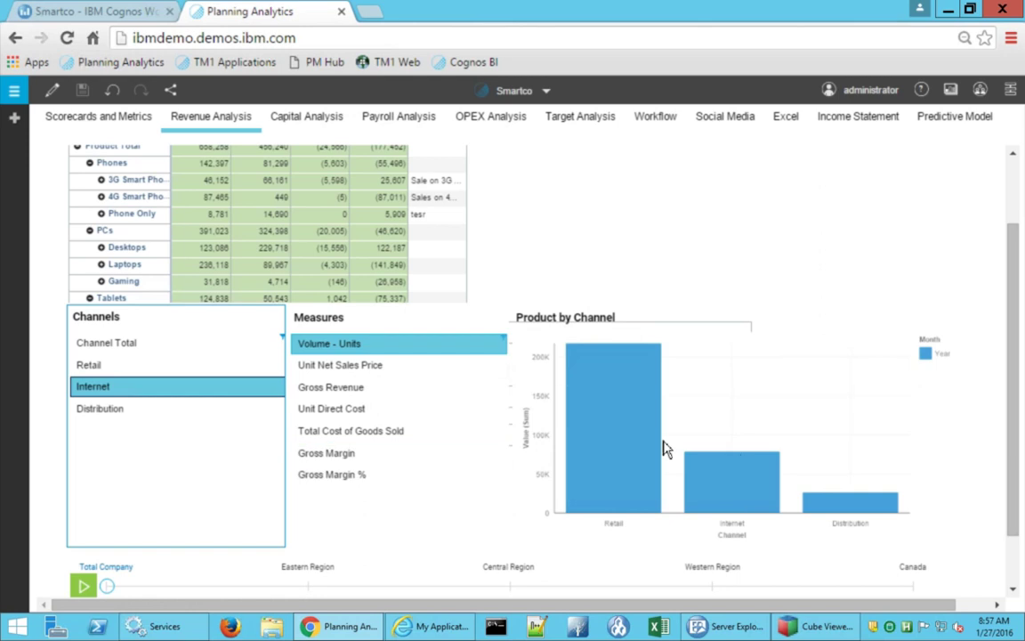
{"action": "left_click", "coordinate": [324, 370]}
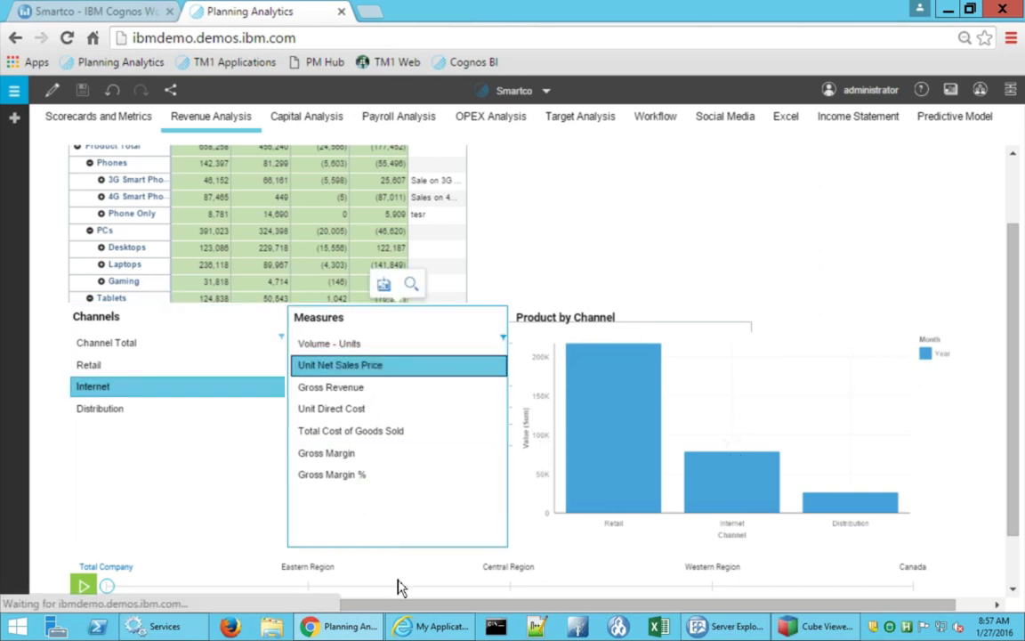
{"action": "left_click", "coordinate": [344, 388]}
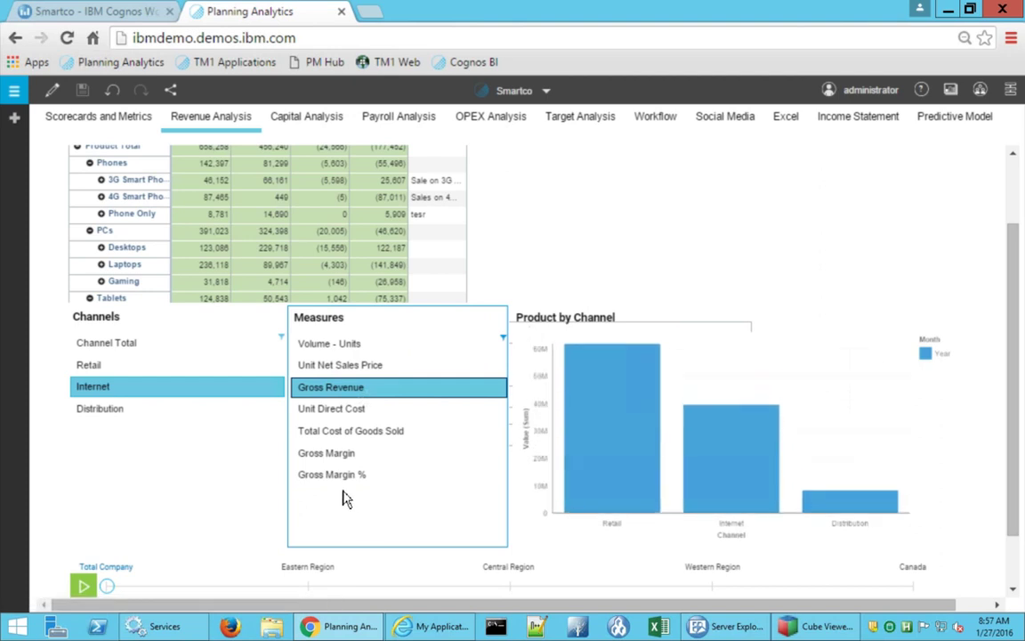
{"action": "left_click", "coordinate": [341, 411]}
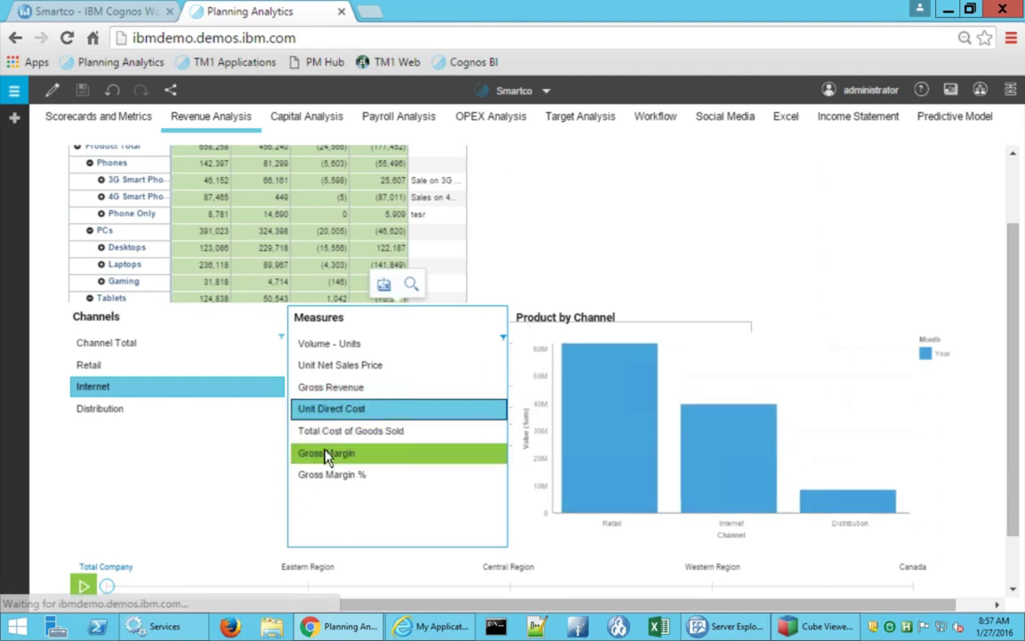
{"action": "left_click", "coordinate": [100, 408]}
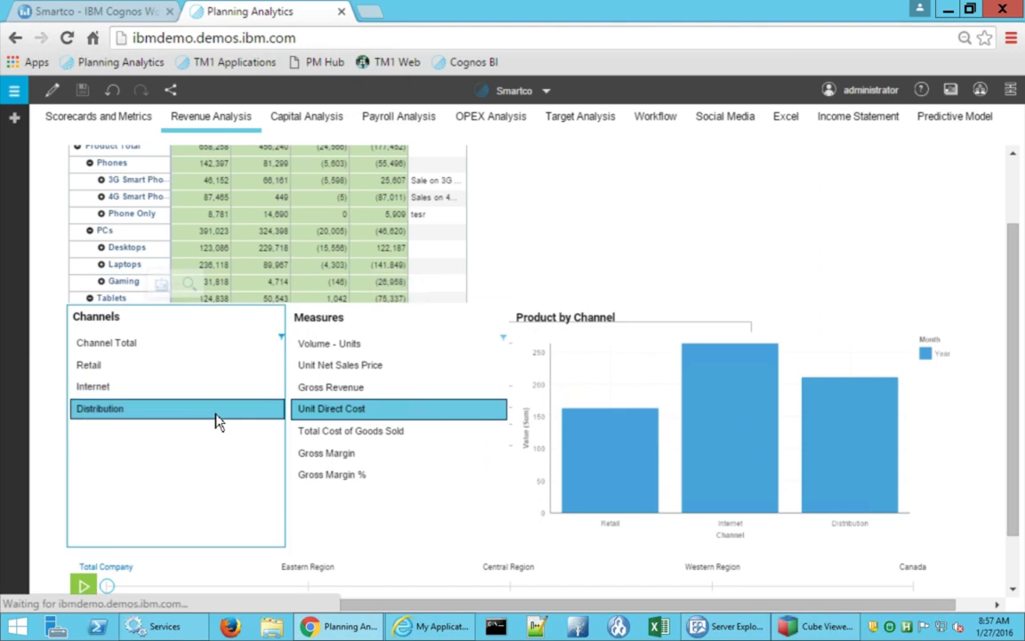
{"action": "left_click", "coordinate": [385, 480]}
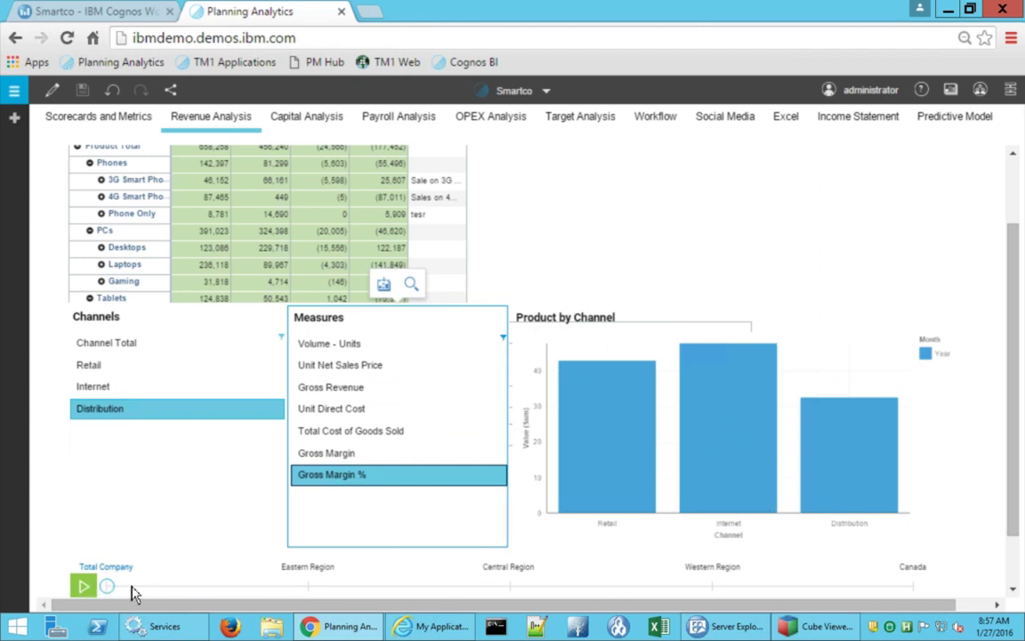
Play the region timeline for the Product by Channel chart, pause it at Central Region, and return it to Total Company
{"action": "left_click", "coordinate": [83, 589]}
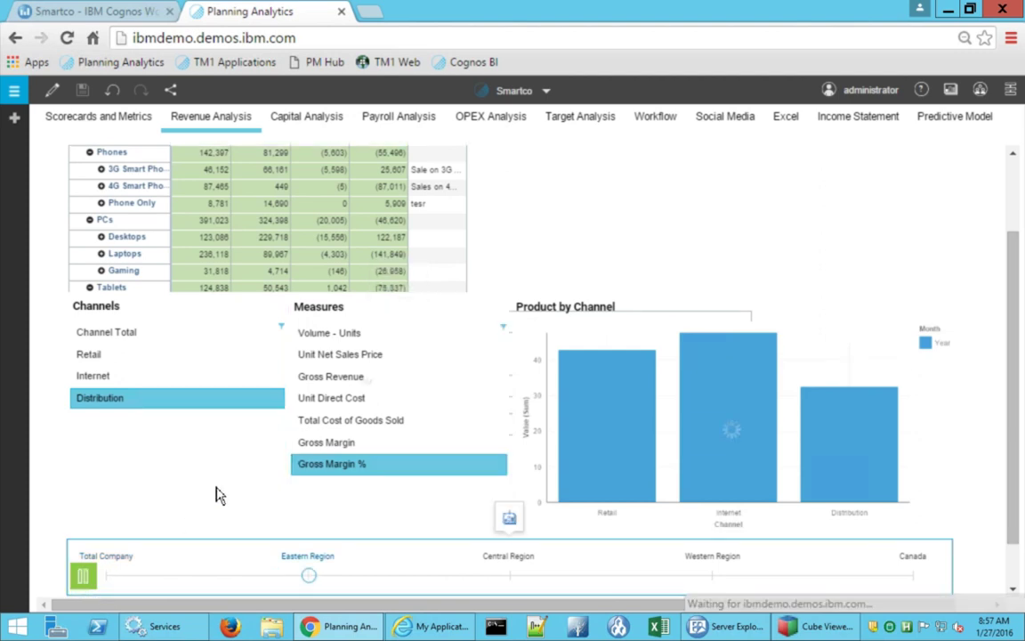
{"action": "left_click", "coordinate": [89, 579]}
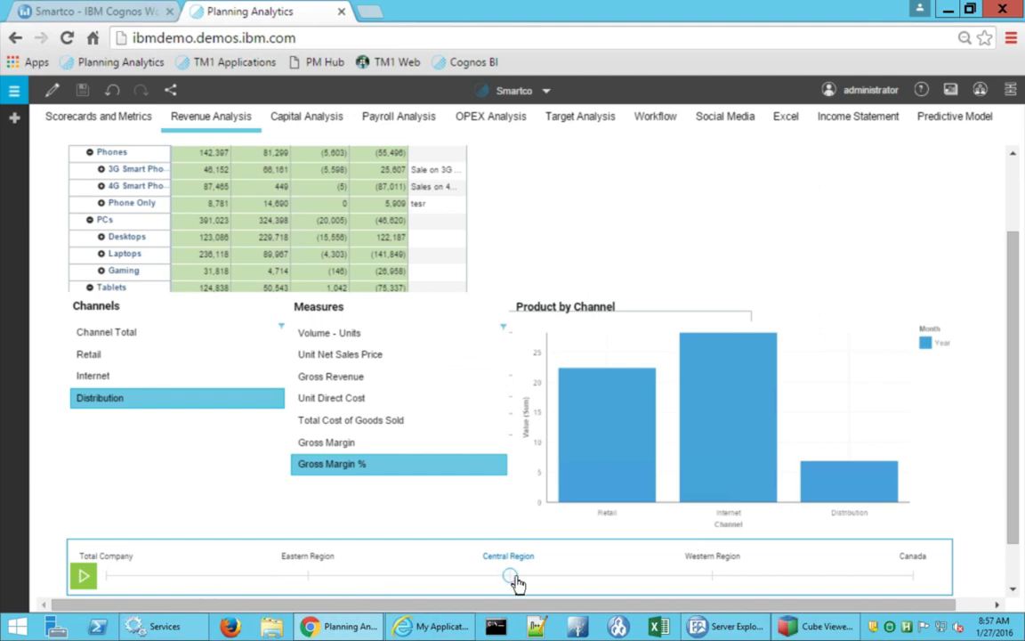
{"action": "left_click", "coordinate": [91, 574]}
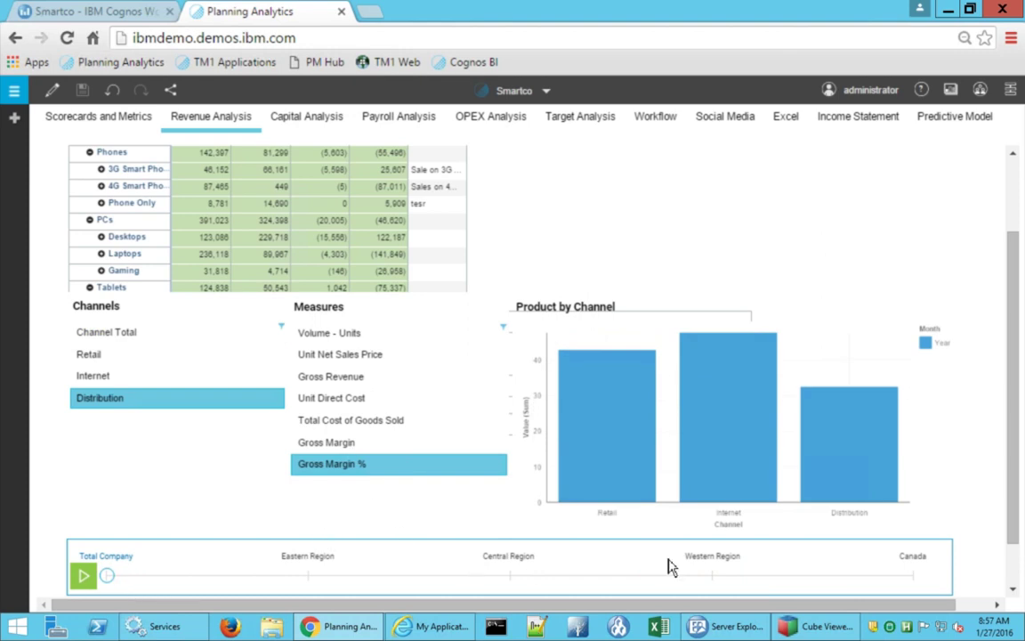
{"action": "scroll", "coordinate": [672, 567], "scroll_direction": "up", "scroll_amount": 3}
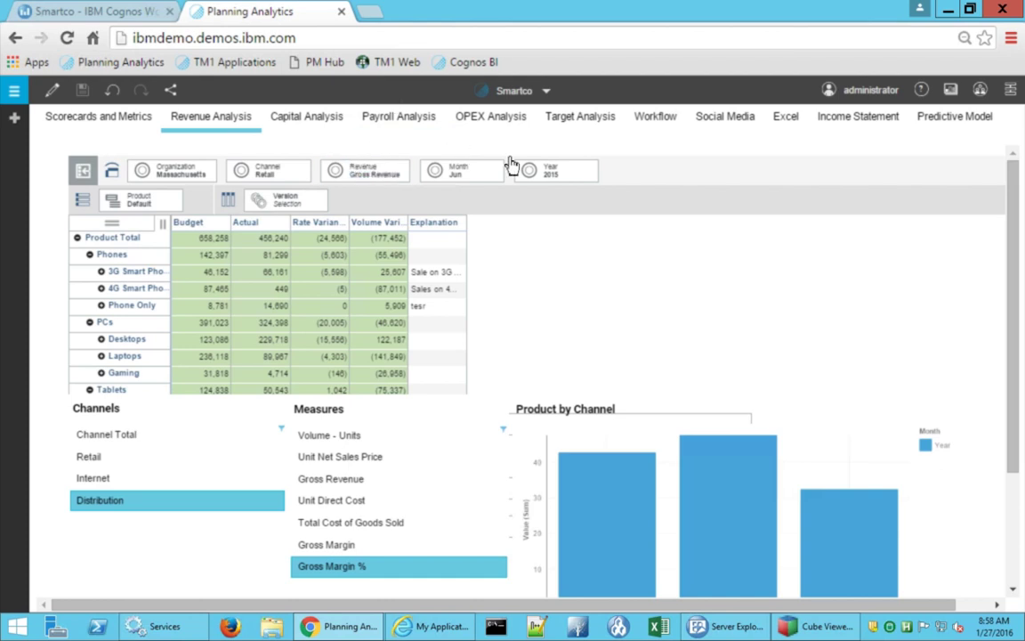
Open the Social Media sheet and set the grid's Product context to Product Total
{"action": "left_click", "coordinate": [719, 125]}
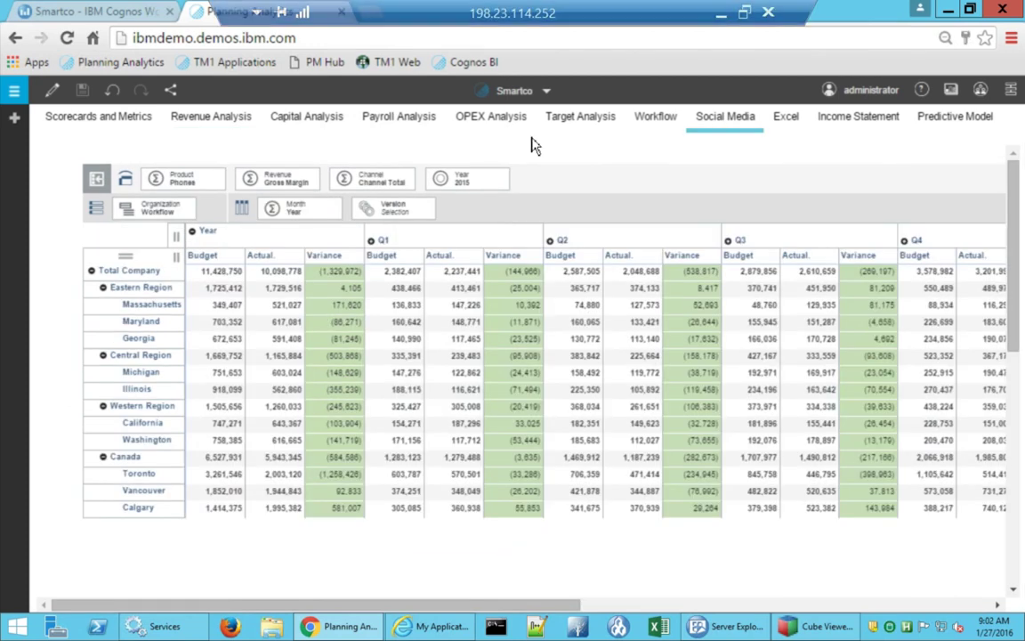
{"action": "left_click", "coordinate": [726, 125]}
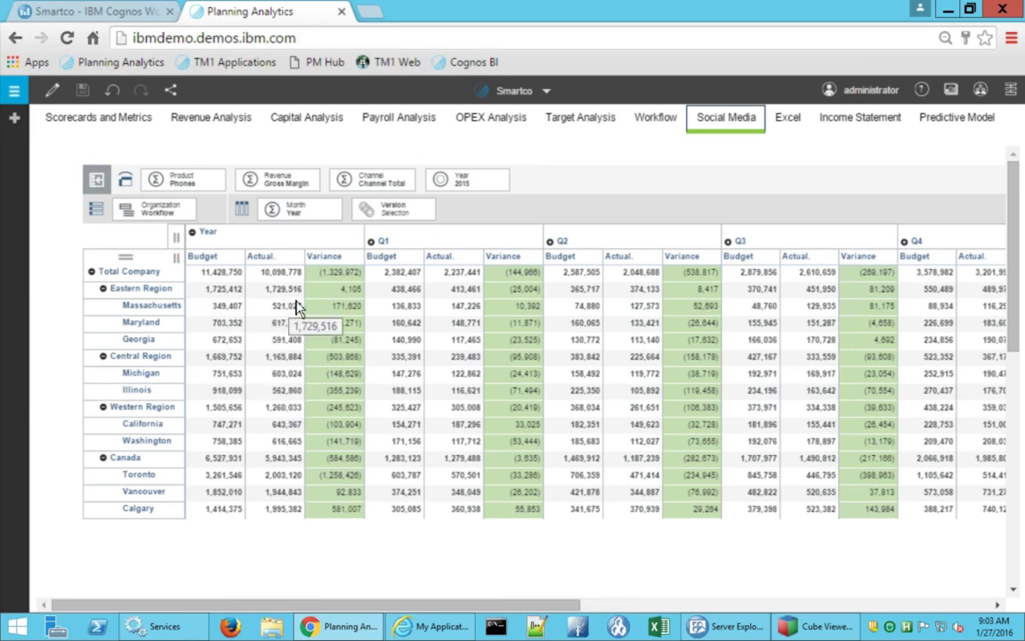
{"action": "left_click", "coordinate": [196, 191]}
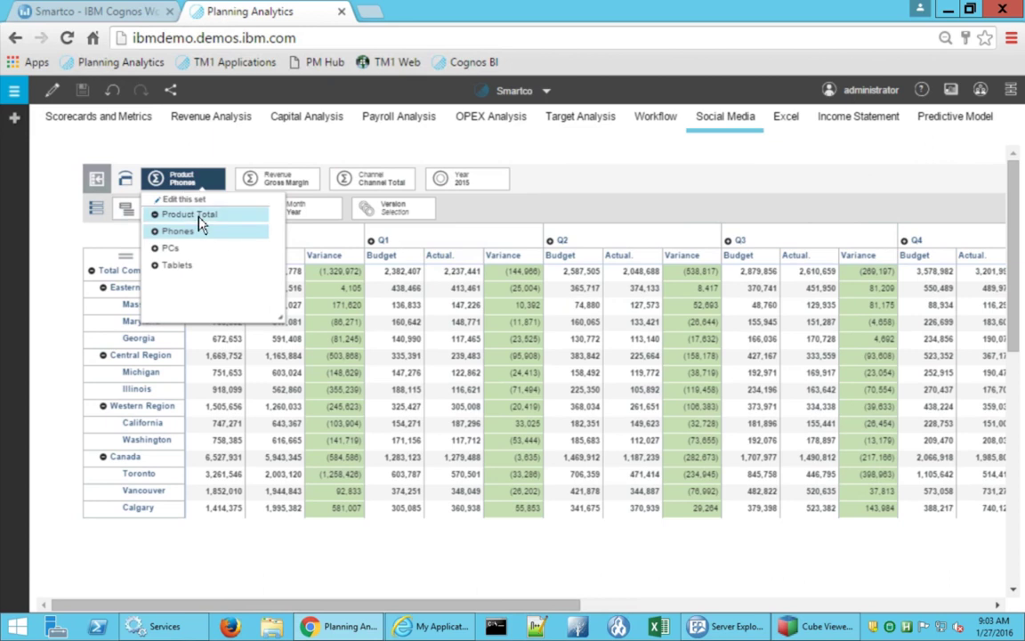
{"action": "left_click", "coordinate": [201, 218]}
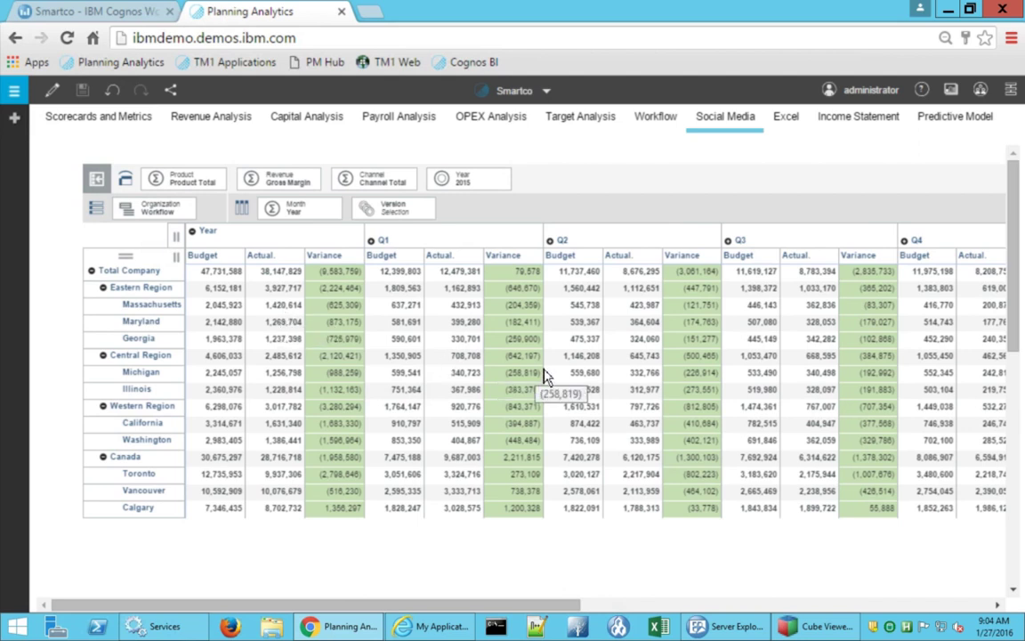
Review the members available for the Product and Revenue contexts without changing either selection
{"action": "left_click", "coordinate": [195, 183]}
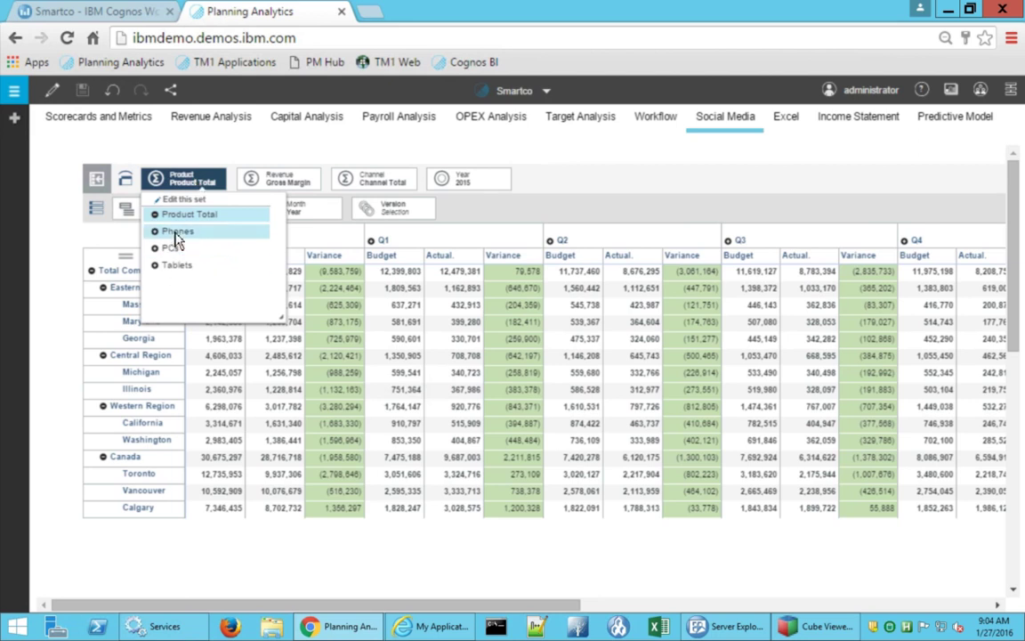
{"action": "left_click", "coordinate": [513, 219]}
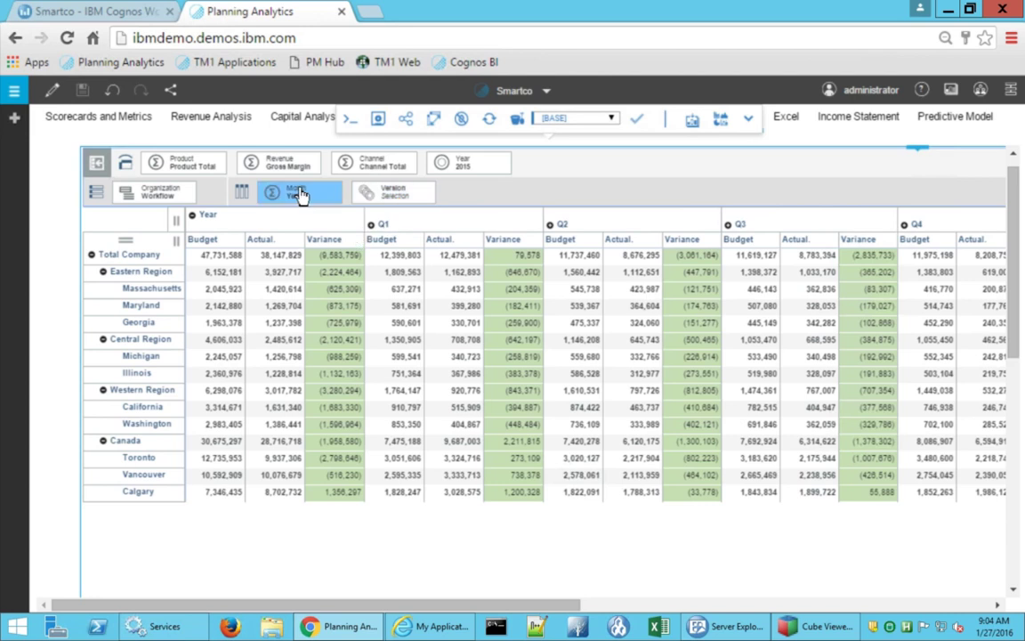
{"action": "left_click", "coordinate": [270, 169]}
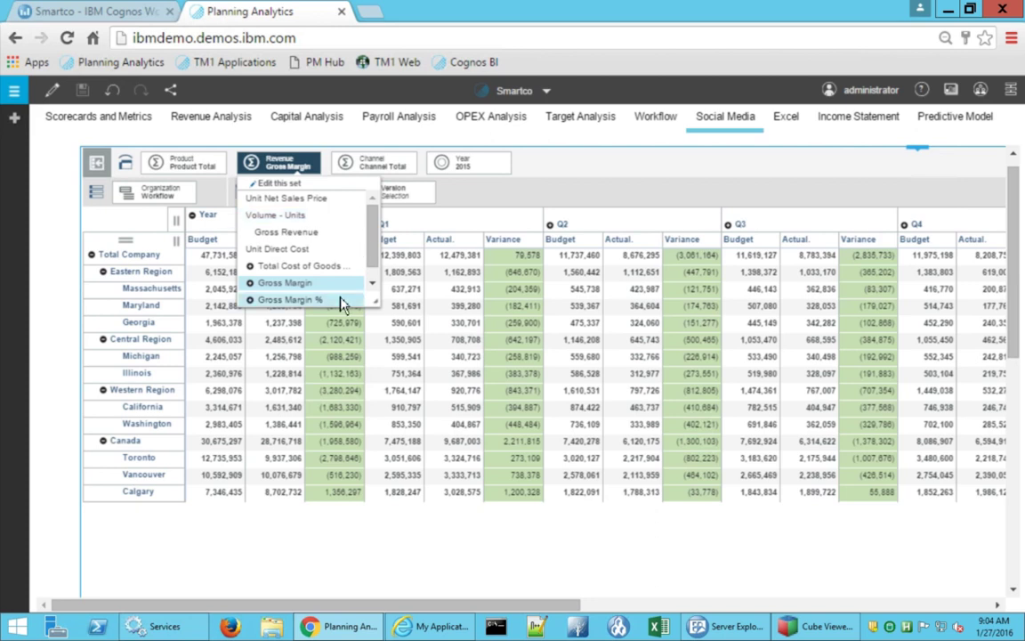
{"action": "left_click", "coordinate": [611, 196]}
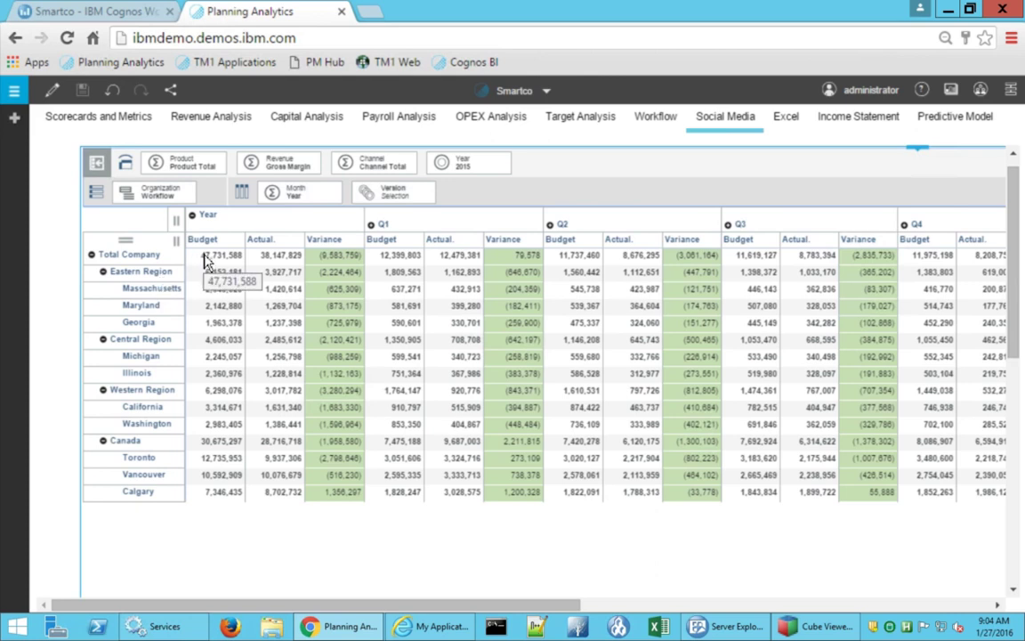
Toggle the Total Company hierarchy and look over the Customer Product Reviews section below the grid
{"action": "left_click", "coordinate": [92, 254]}
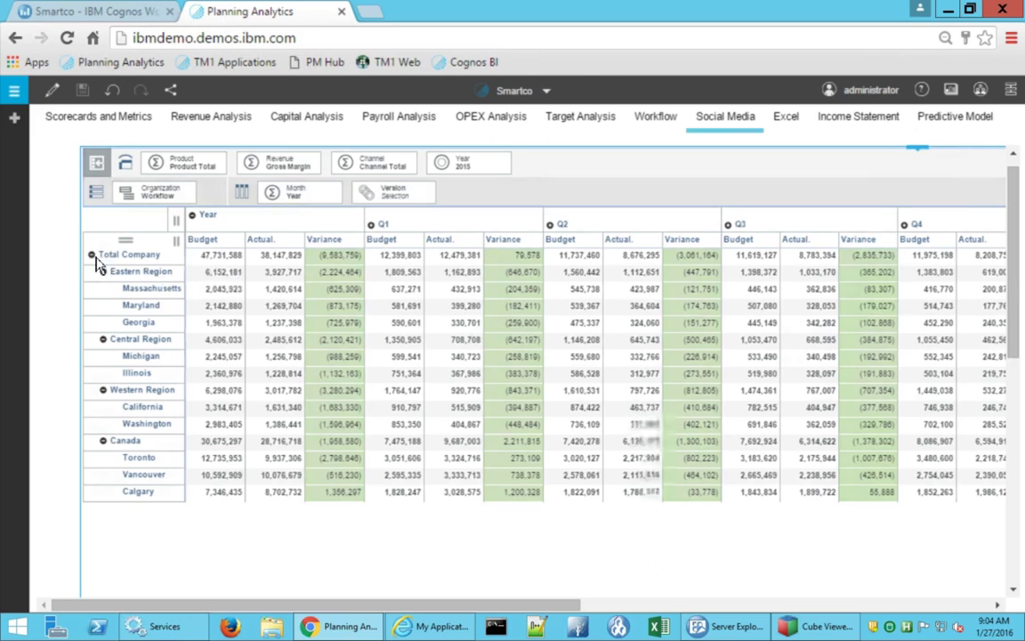
{"action": "left_click", "coordinate": [92, 254]}
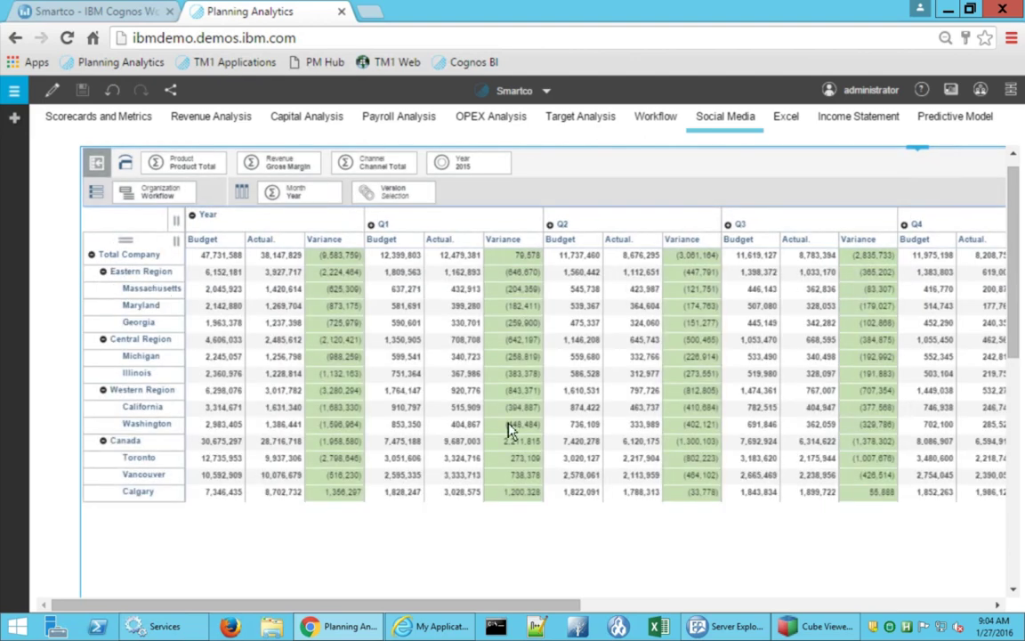
{"action": "scroll", "coordinate": [534, 489], "scroll_direction": "down", "scroll_amount": 5}
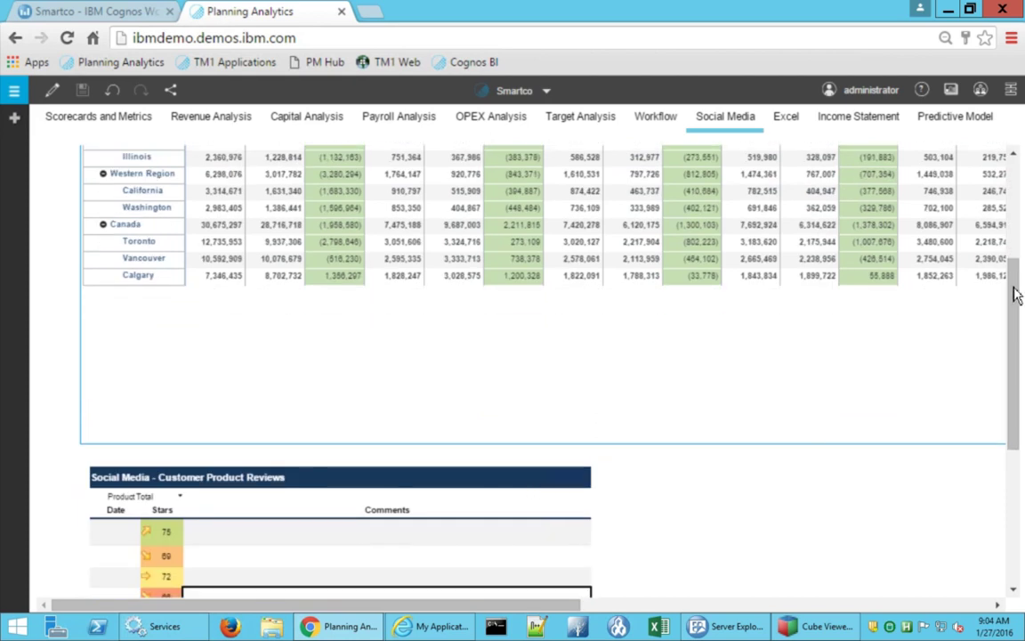
{"action": "left_click_drag", "start_coordinate": [1013, 291], "coordinate": [1013, 265]}
{"action": "scroll", "coordinate": [917, 156], "scroll_direction": "up", "scroll_amount": 3}
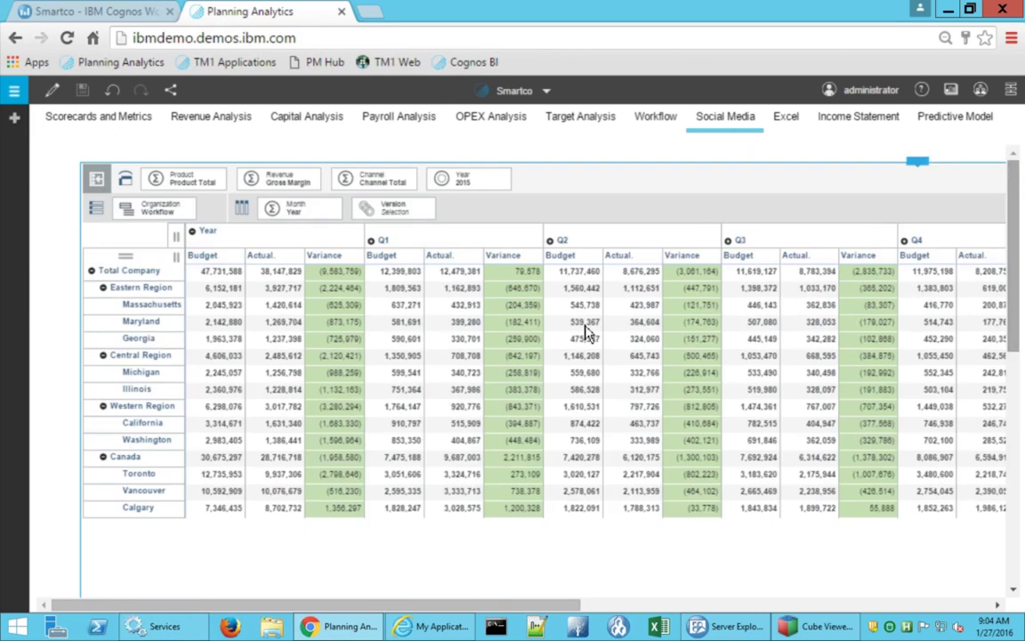
Set the Product context to 4G 32Gb under 4G Smart Phones and inspect Total Company's Year Budget and Actual cells
{"action": "left_click", "coordinate": [194, 187]}
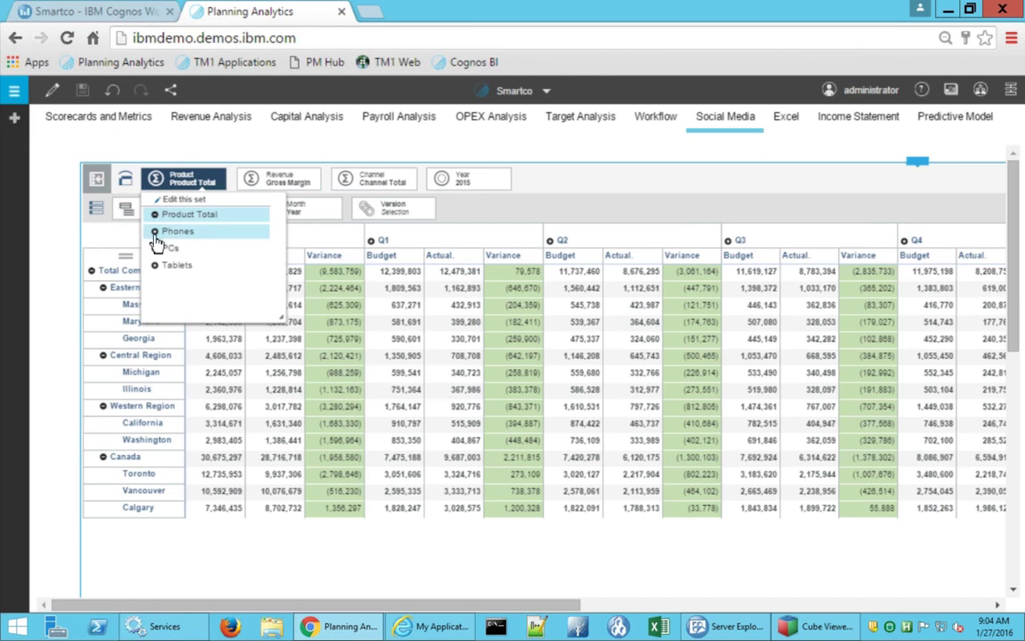
{"action": "left_click", "coordinate": [155, 232]}
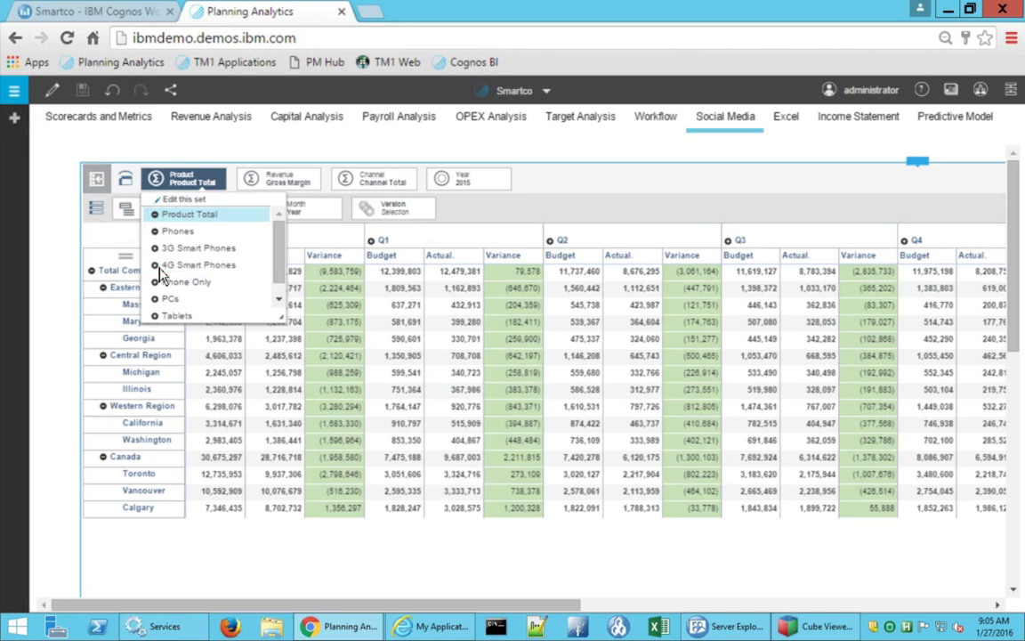
{"action": "left_click", "coordinate": [155, 264]}
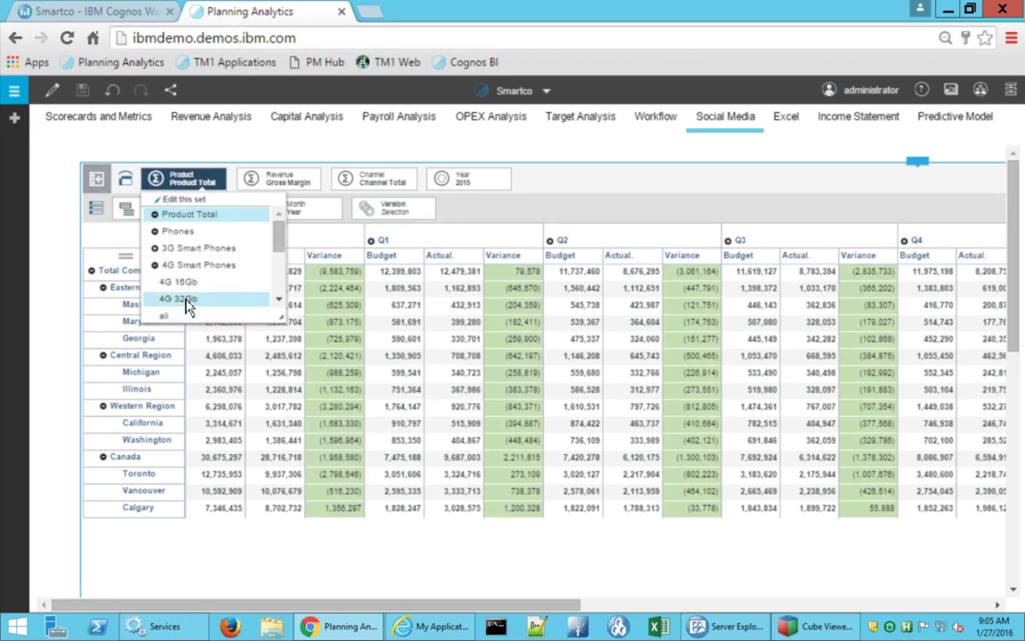
{"action": "left_click", "coordinate": [185, 300]}
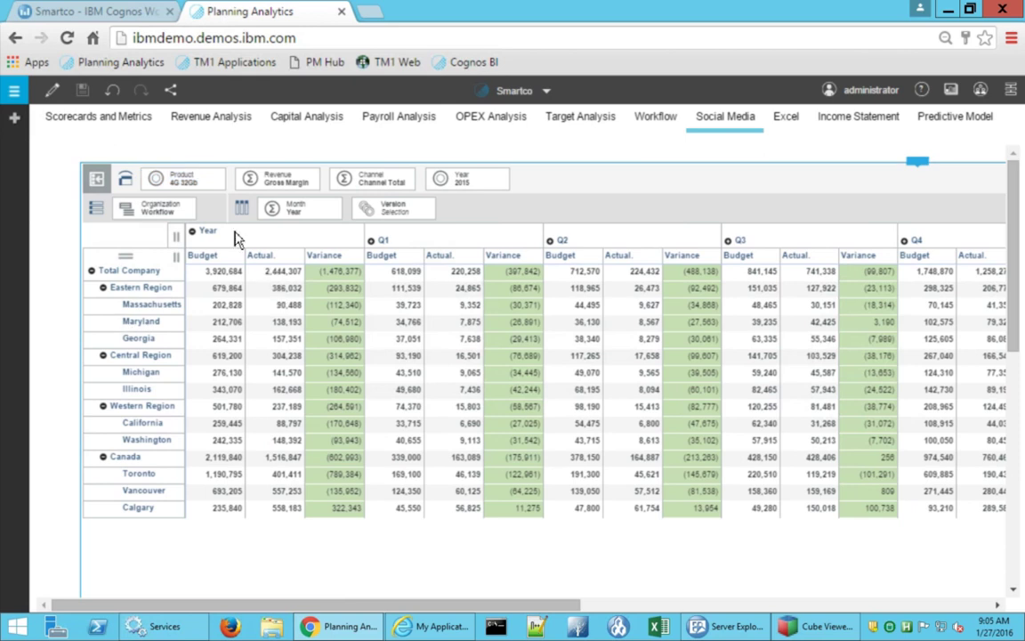
{"action": "left_click", "coordinate": [207, 273]}
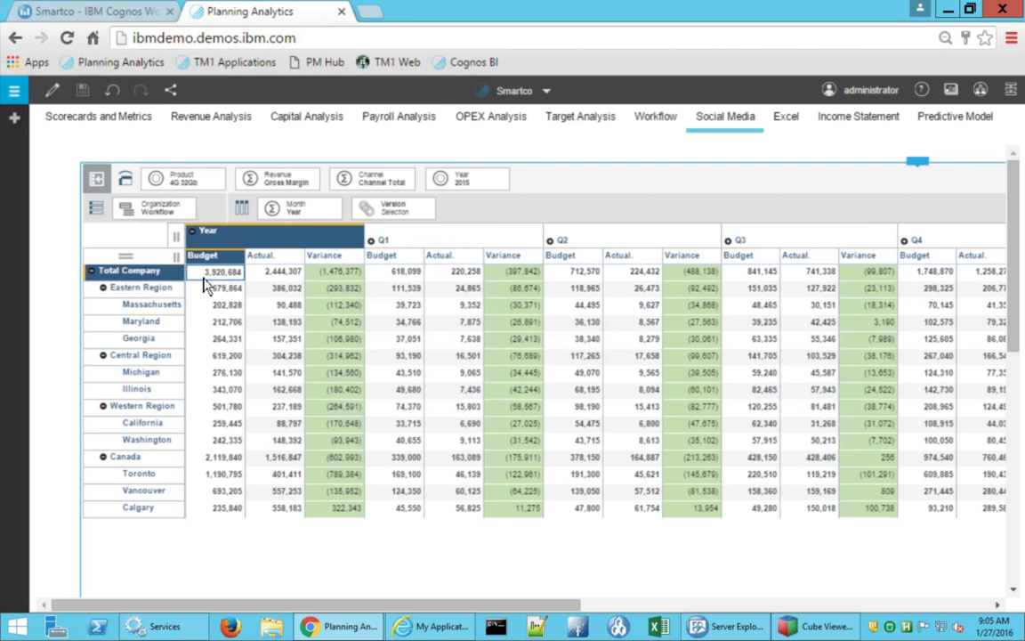
{"action": "left_click", "coordinate": [267, 271]}
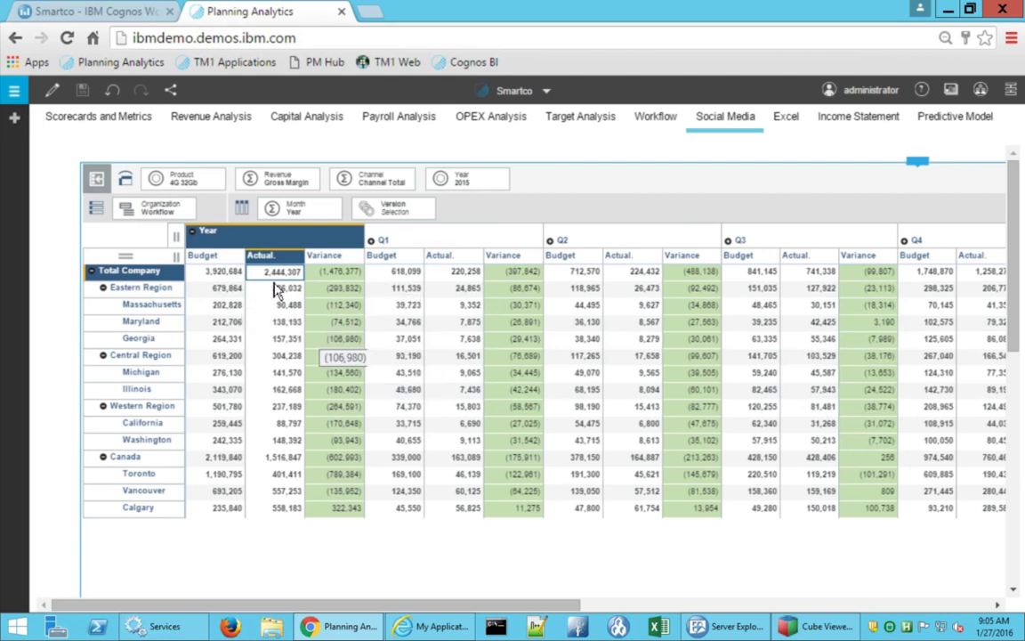
Read the Social Media customer product reviews for 4G 32Gb, selecting individual comments from 12/19/2015 back to 6/25/2015
{"action": "scroll", "coordinate": [292, 392], "scroll_direction": "down", "scroll_amount": 5}
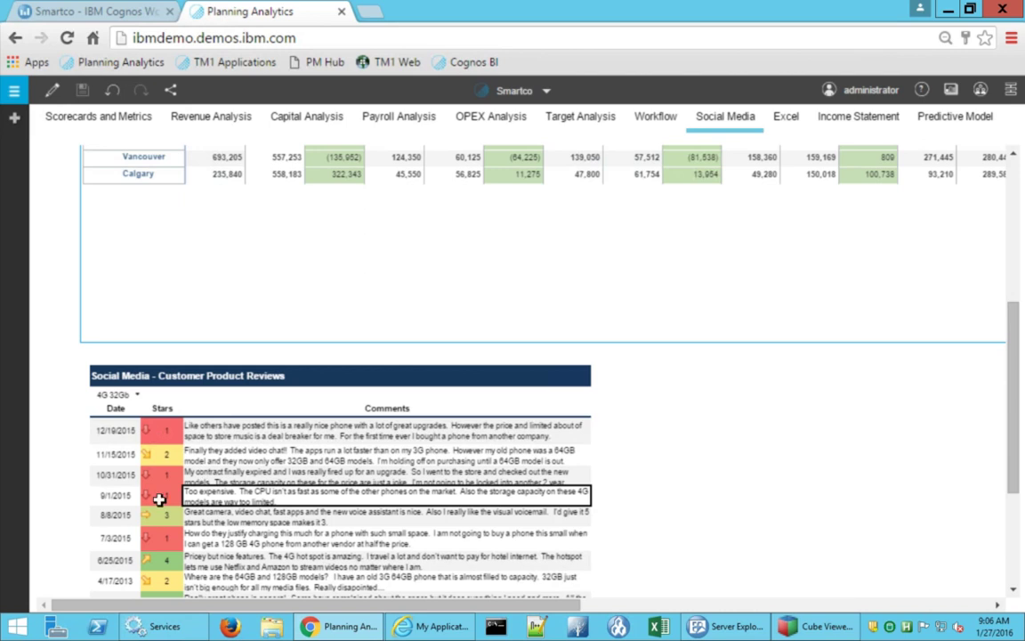
{"action": "left_click_drag", "start_coordinate": [1015, 488], "coordinate": [1019, 527]}
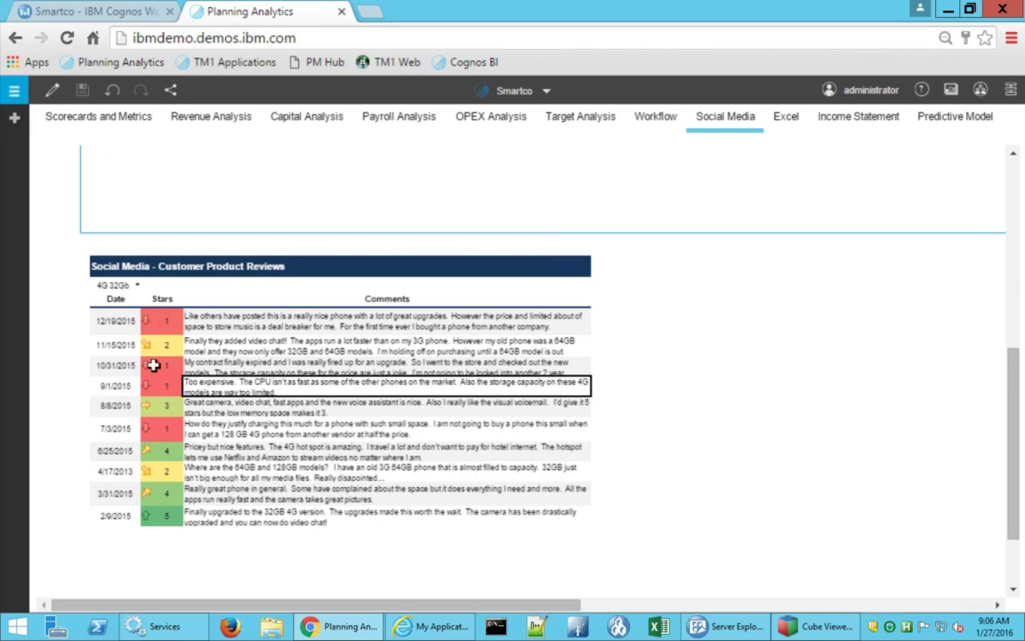
{"action": "left_click", "coordinate": [208, 319]}
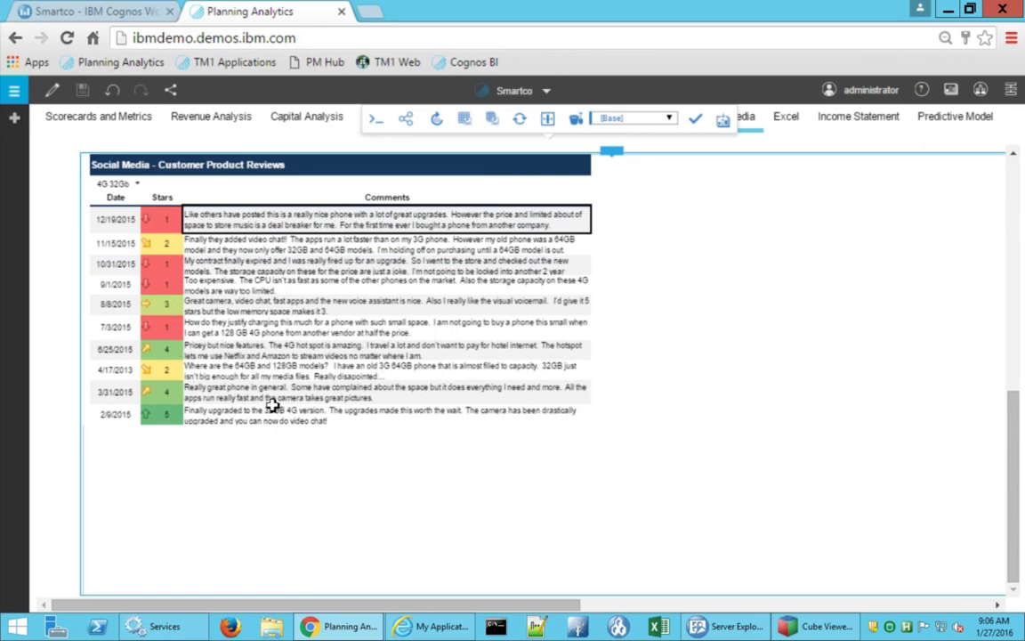
{"action": "left_click", "coordinate": [207, 241]}
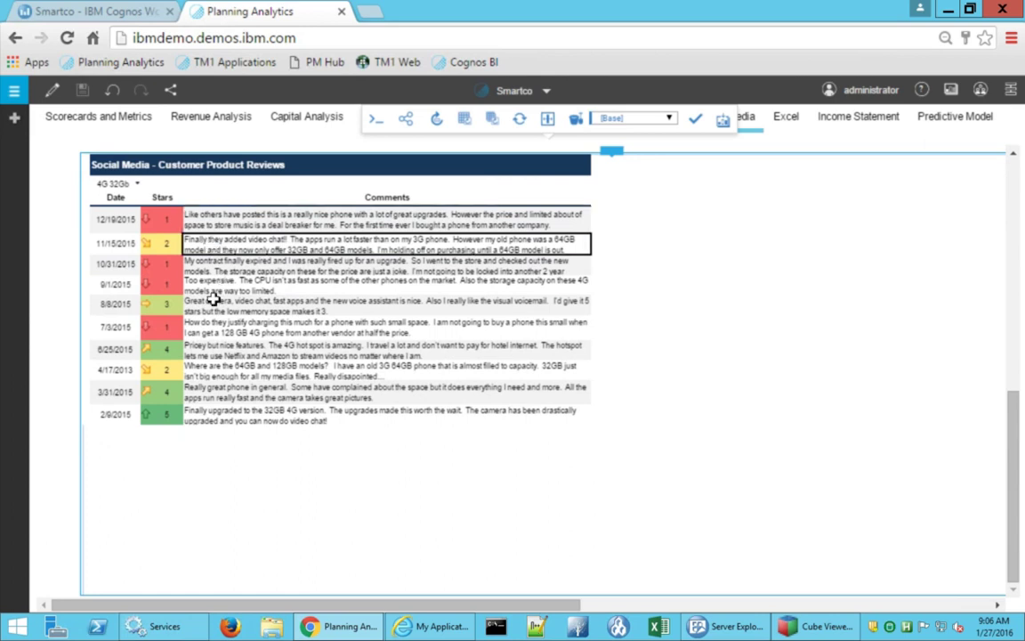
{"action": "left_click", "coordinate": [196, 267]}
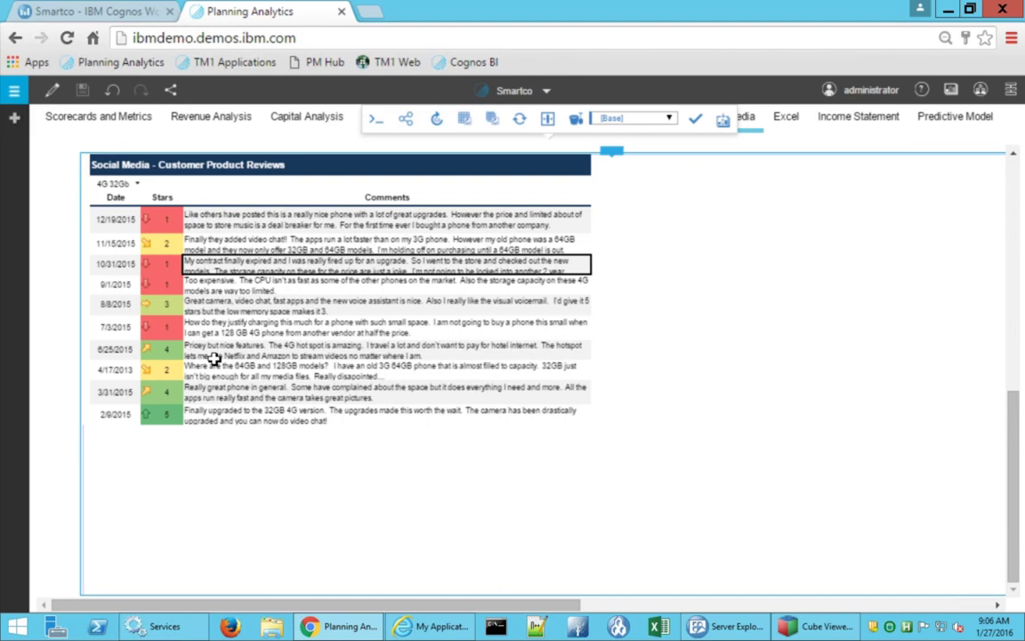
{"action": "left_click", "coordinate": [201, 286]}
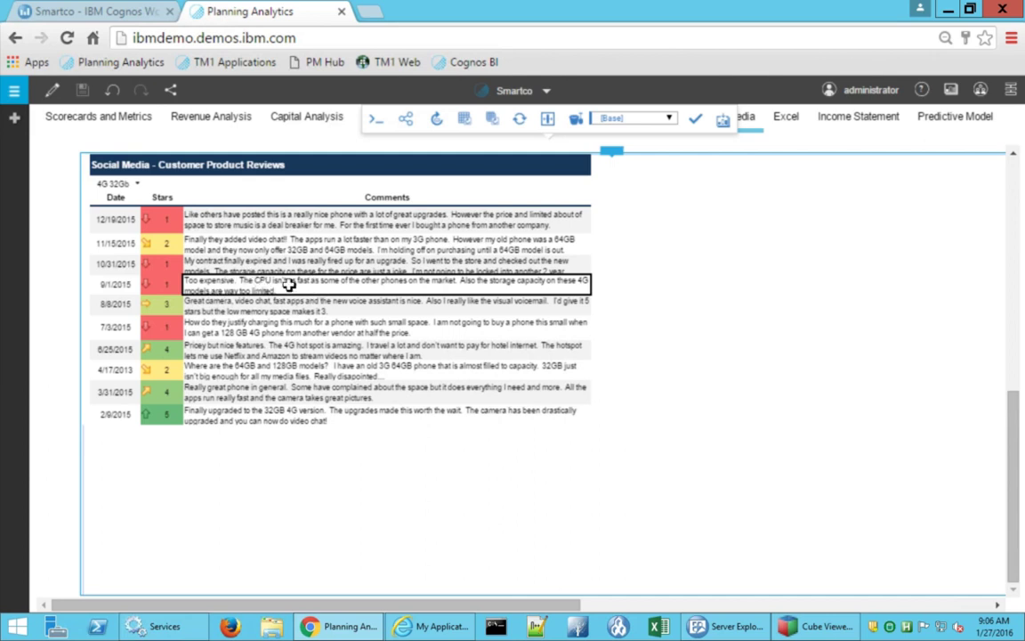
{"action": "left_click", "coordinate": [204, 350]}
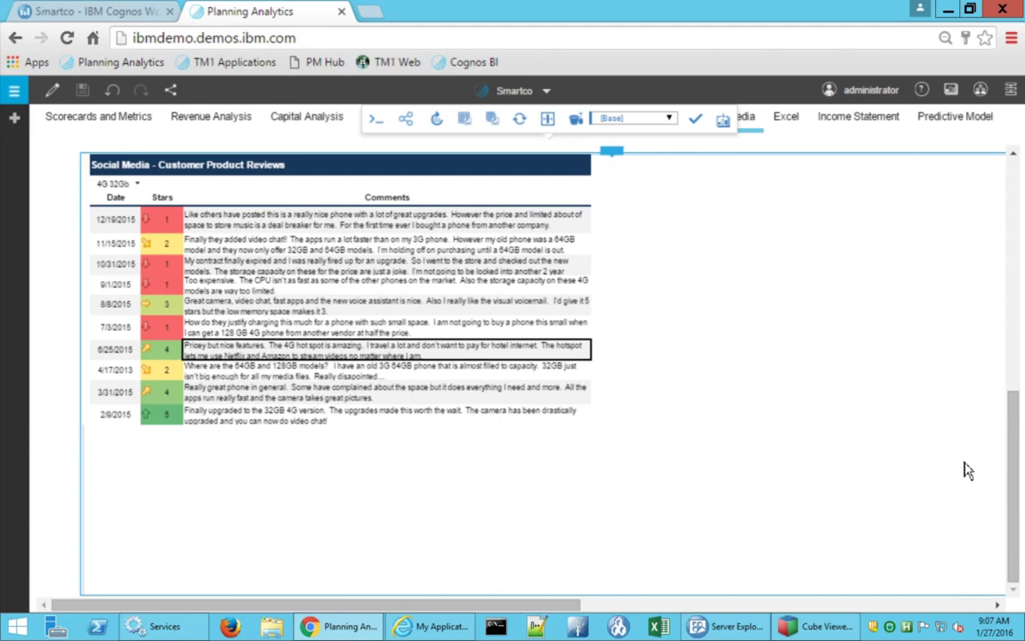
Set the Product context to 3G 16Gb under 3G Smart Phones
{"action": "scroll", "coordinate": [1020, 444], "scroll_direction": "up", "scroll_amount": 10}
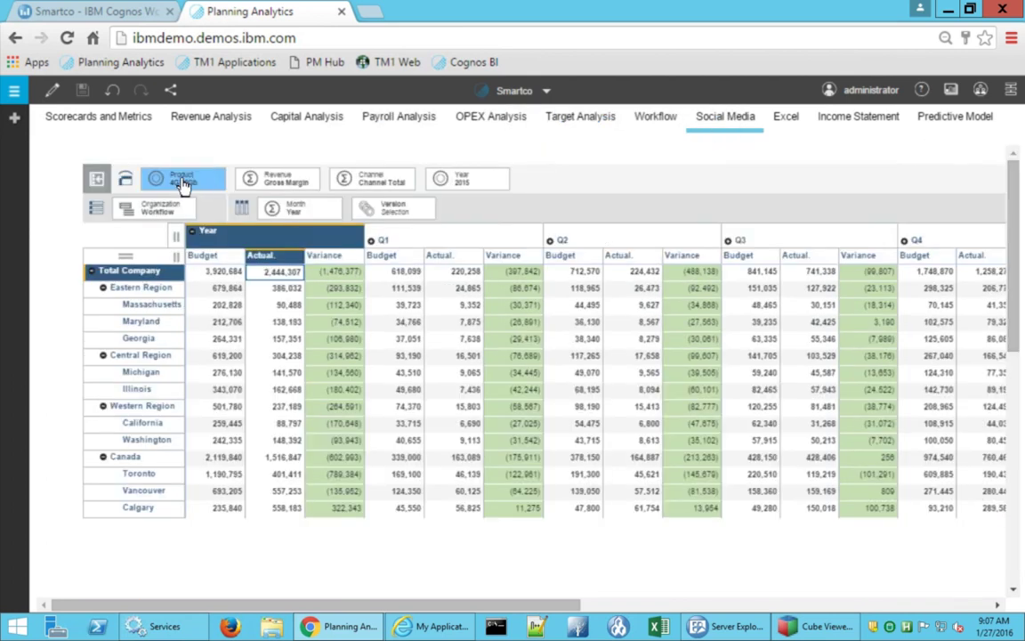
{"action": "left_click", "coordinate": [181, 183]}
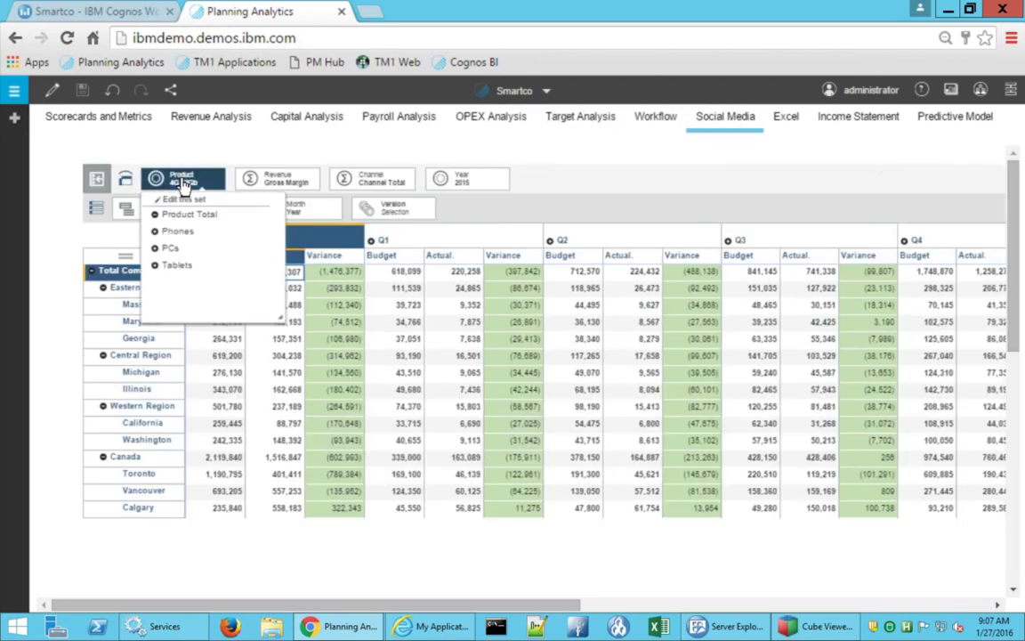
{"action": "left_click", "coordinate": [158, 233]}
{"action": "left_click", "coordinate": [156, 249]}
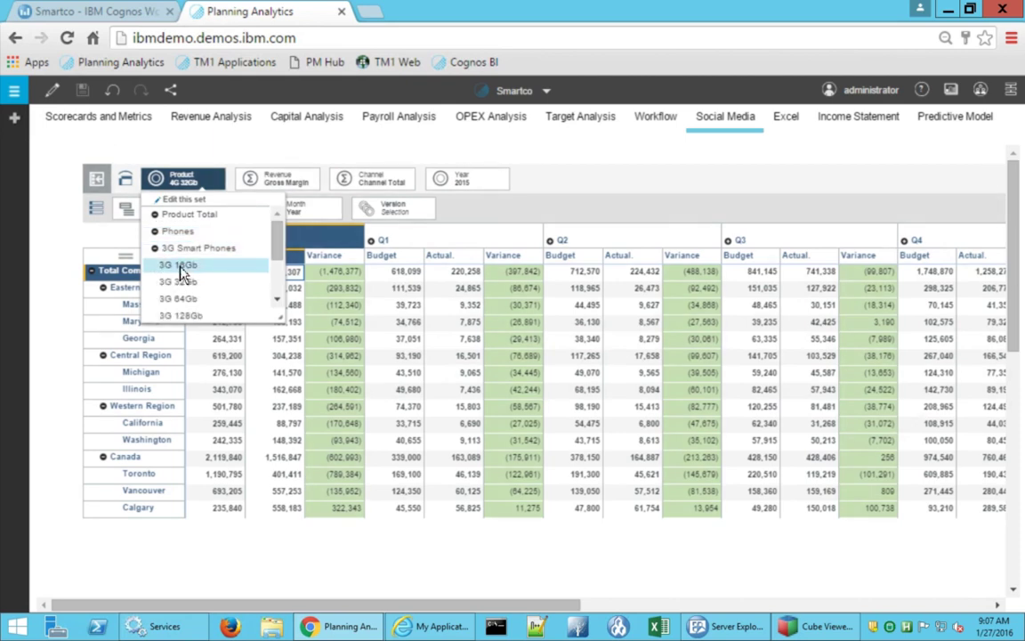
{"action": "left_click", "coordinate": [189, 272]}
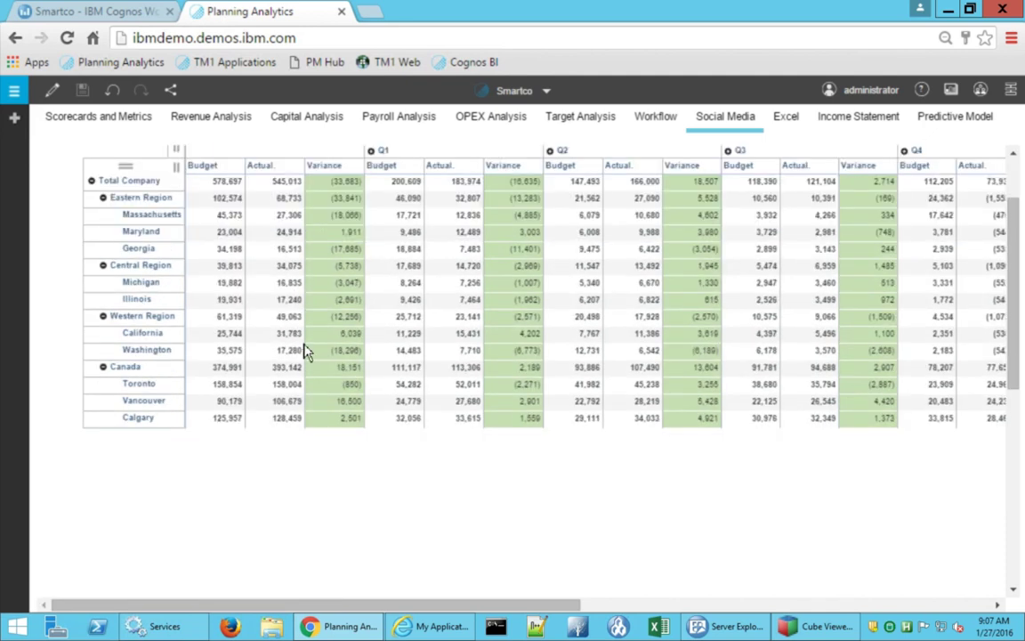
Compare the 3G 16Gb customer product reviews with Total Company's budget and actual gross margin for the year
{"action": "scroll", "coordinate": [313, 356], "scroll_direction": "down", "scroll_amount": 5}
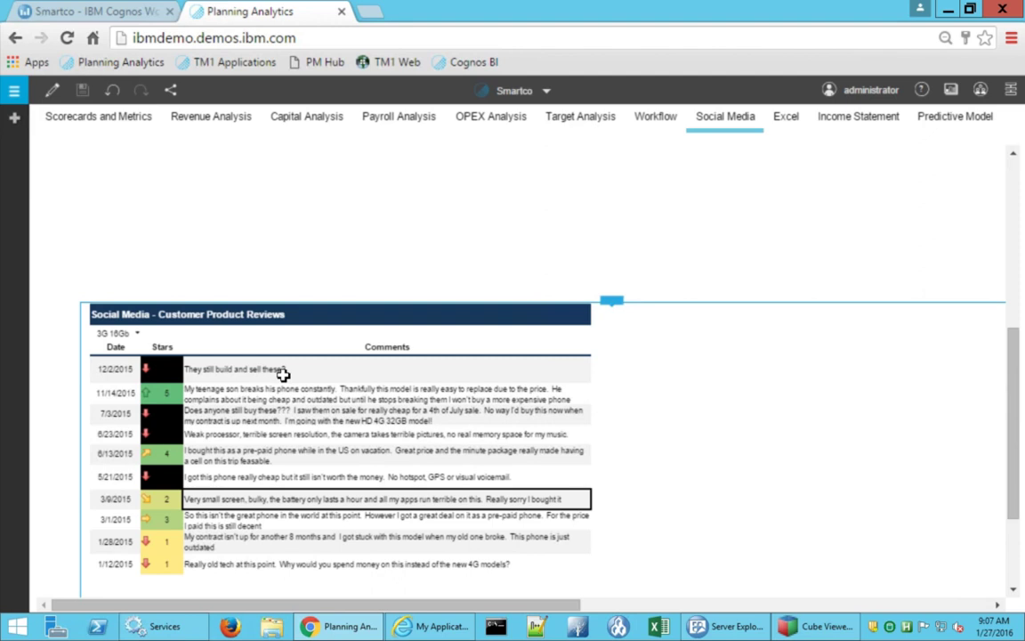
{"action": "scroll", "coordinate": [744, 258], "scroll_direction": "up", "scroll_amount": 5}
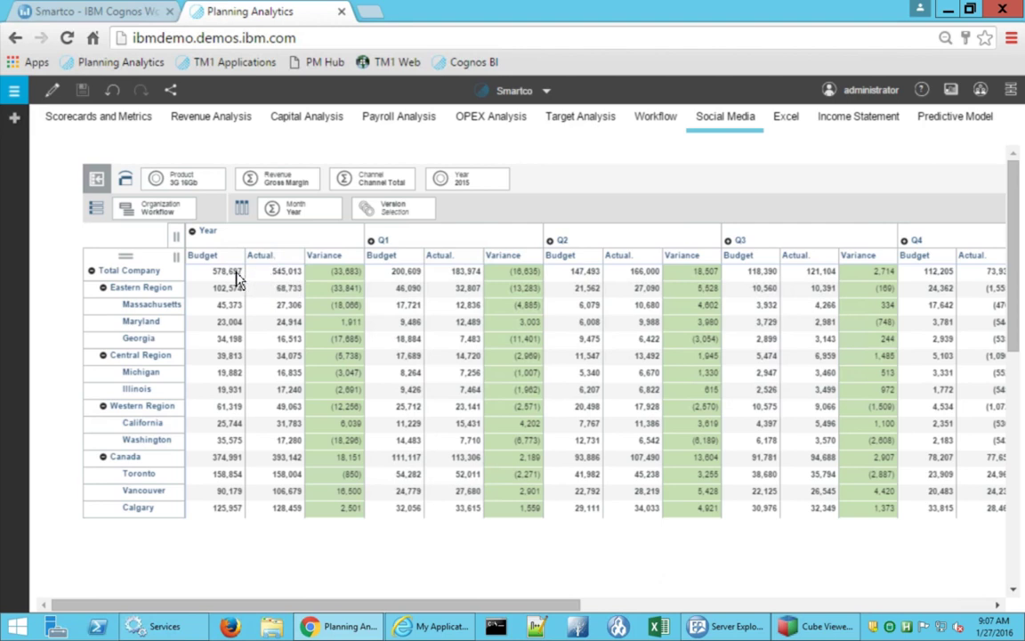
{"action": "scroll", "coordinate": [533, 412], "scroll_direction": "down", "scroll_amount": 4}
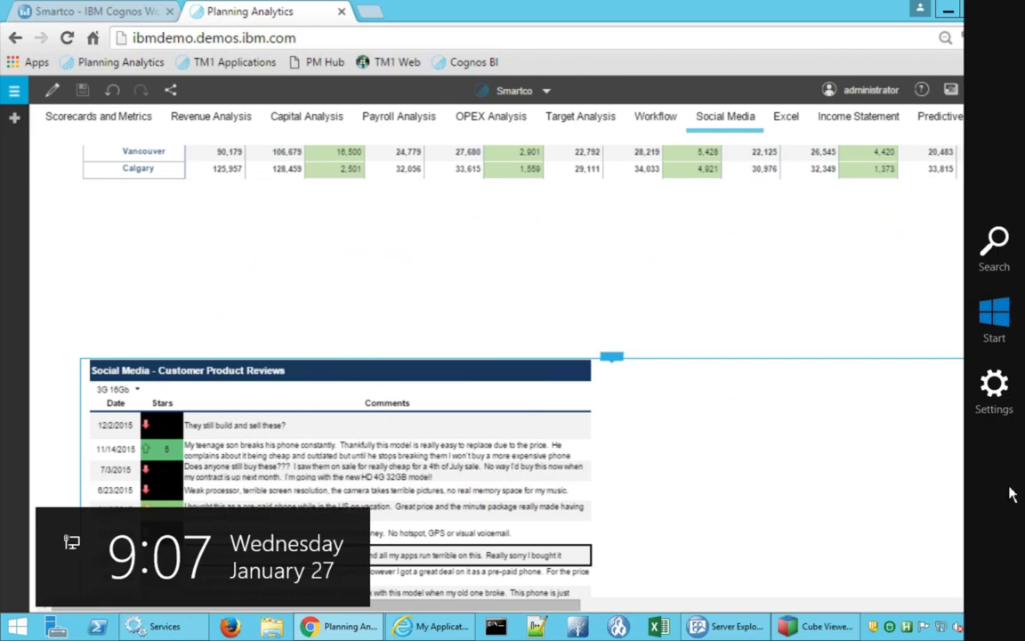
{"action": "scroll", "coordinate": [1013, 498], "scroll_direction": "down", "scroll_amount": 3}
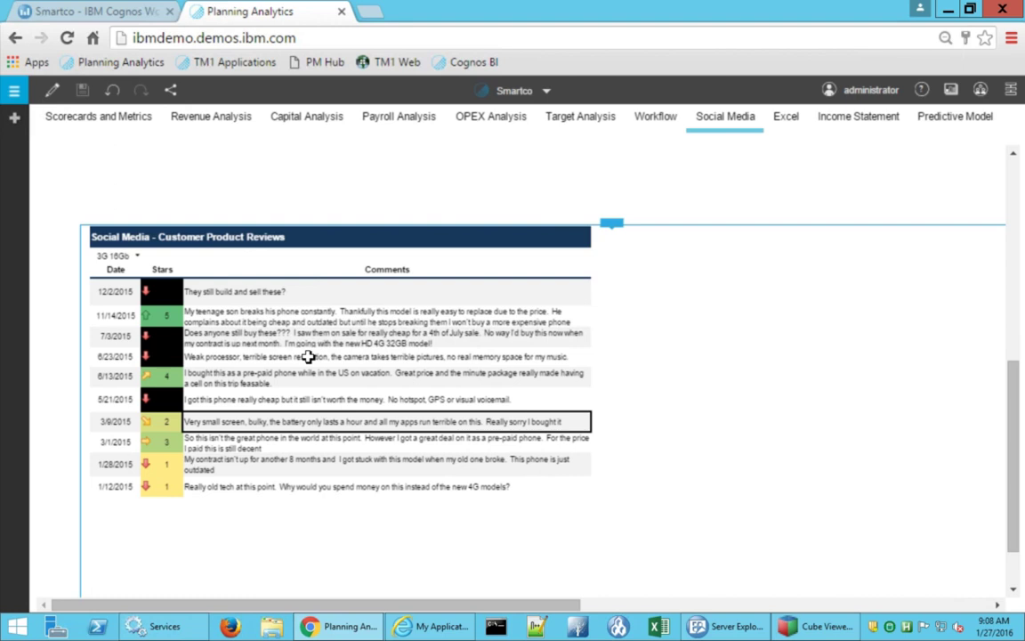
{"action": "left_click", "coordinate": [660, 355]}
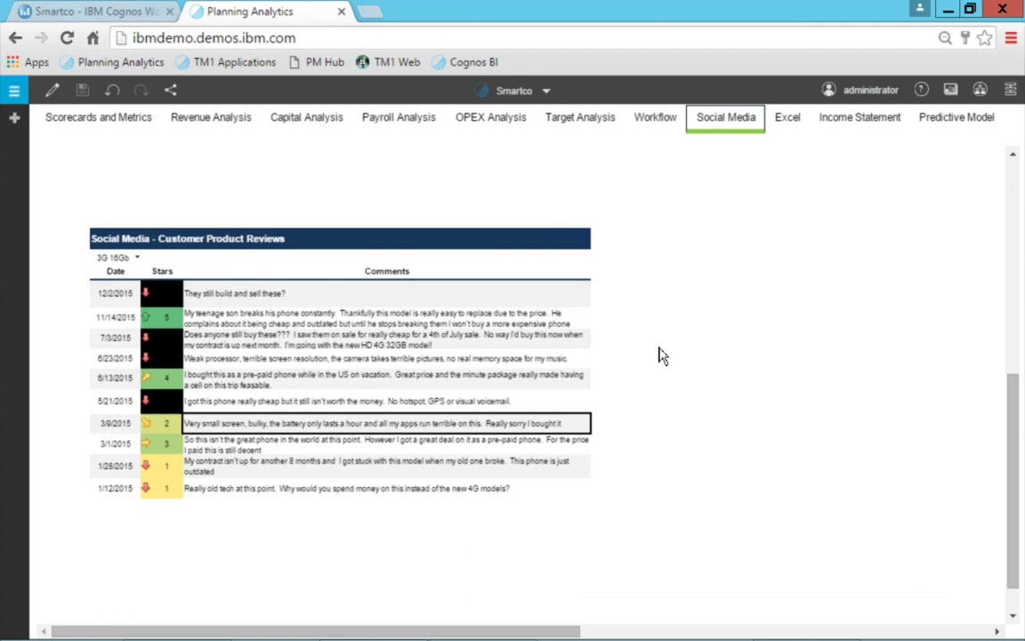
Open the Predictive Model sheet and inspect the Jan-14 Consumer Spending, Inflation and Unemployment cells of the external factors
{"action": "left_click", "coordinate": [943, 122]}
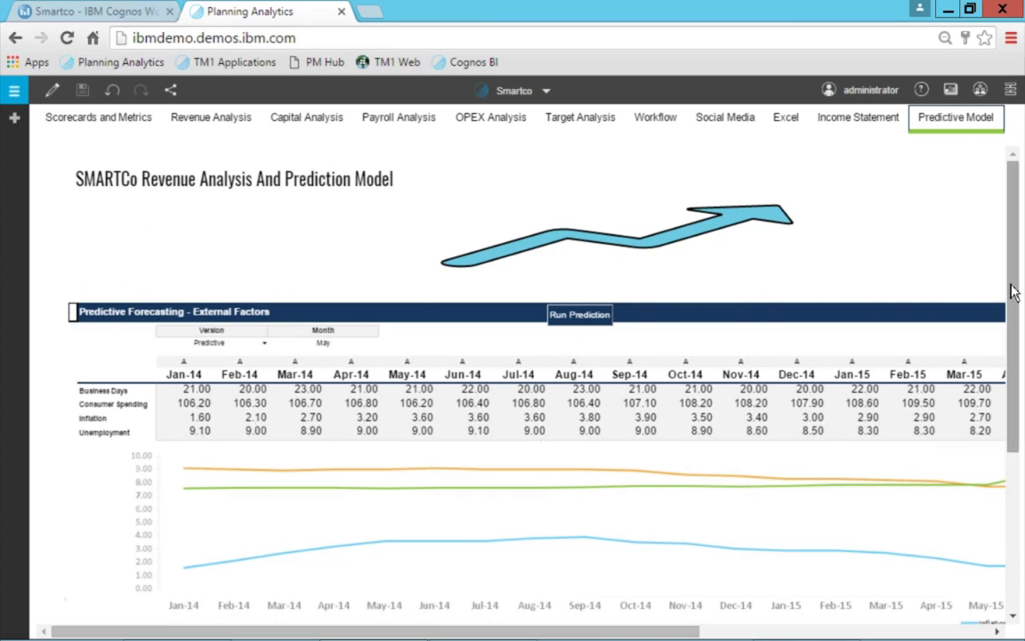
{"action": "left_click_drag", "start_coordinate": [1022, 293], "coordinate": [1022, 354]}
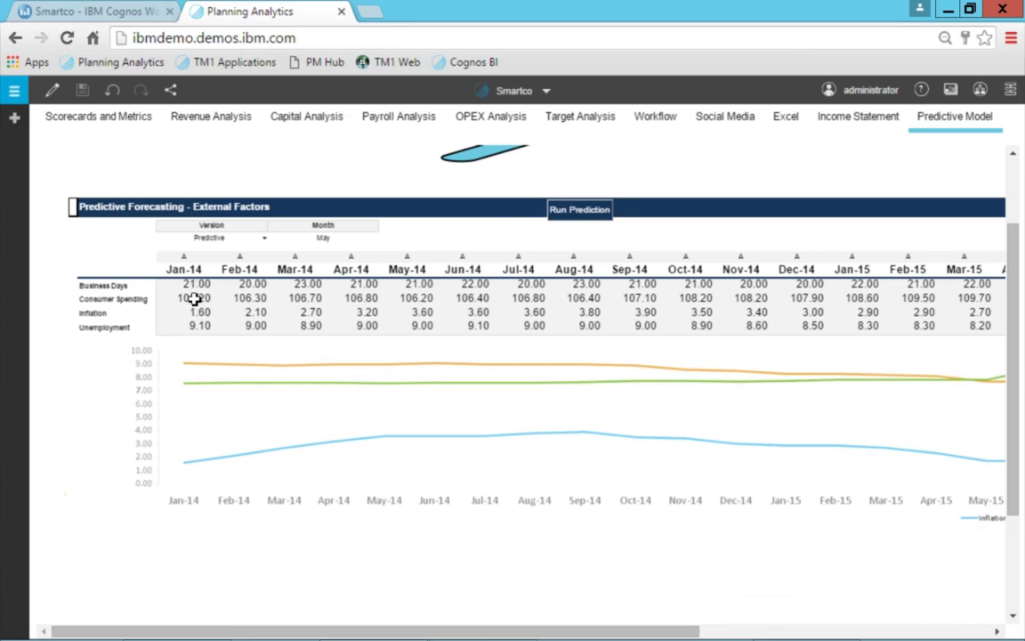
{"action": "left_click", "coordinate": [194, 299]}
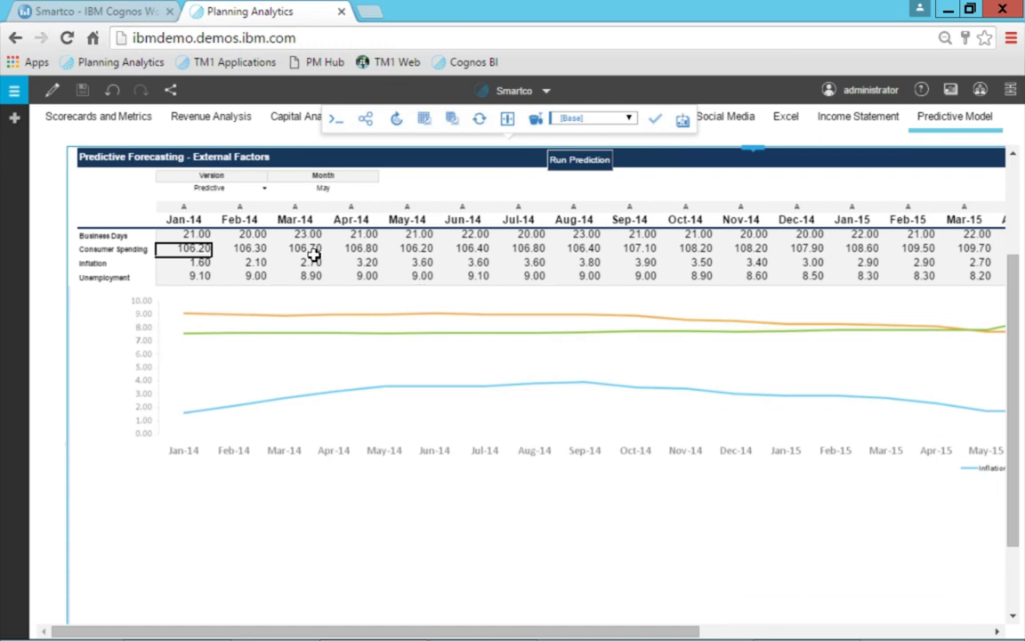
{"action": "left_click", "coordinate": [191, 263]}
{"action": "left_click", "coordinate": [199, 276]}
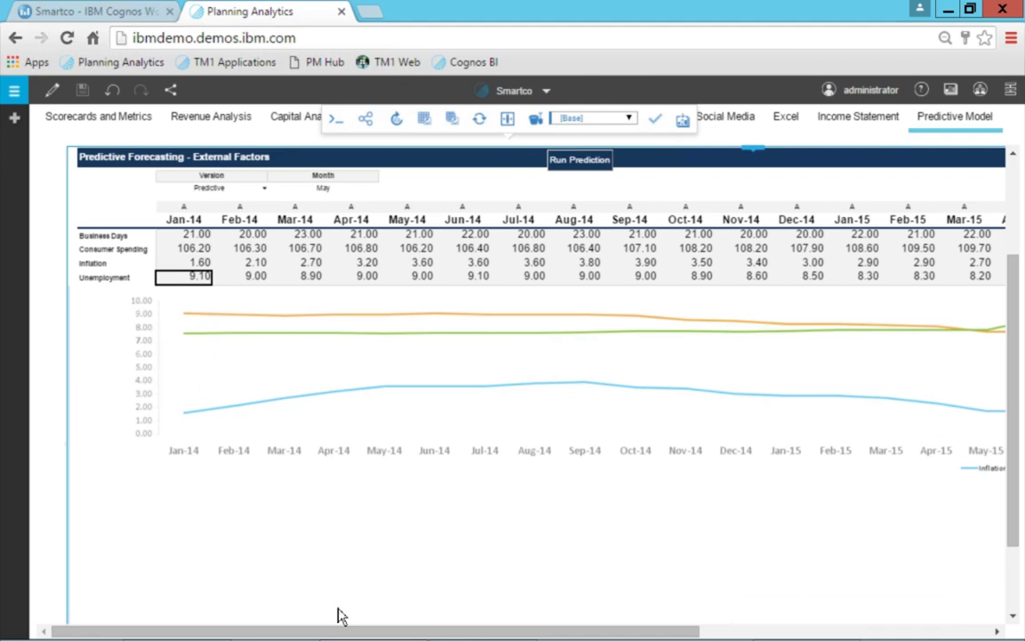
Examine the forecast months from May-15 onward together with the inflation, unemployment and consumer spending trend lines
{"action": "mouse_move", "coordinate": [363, 634]}
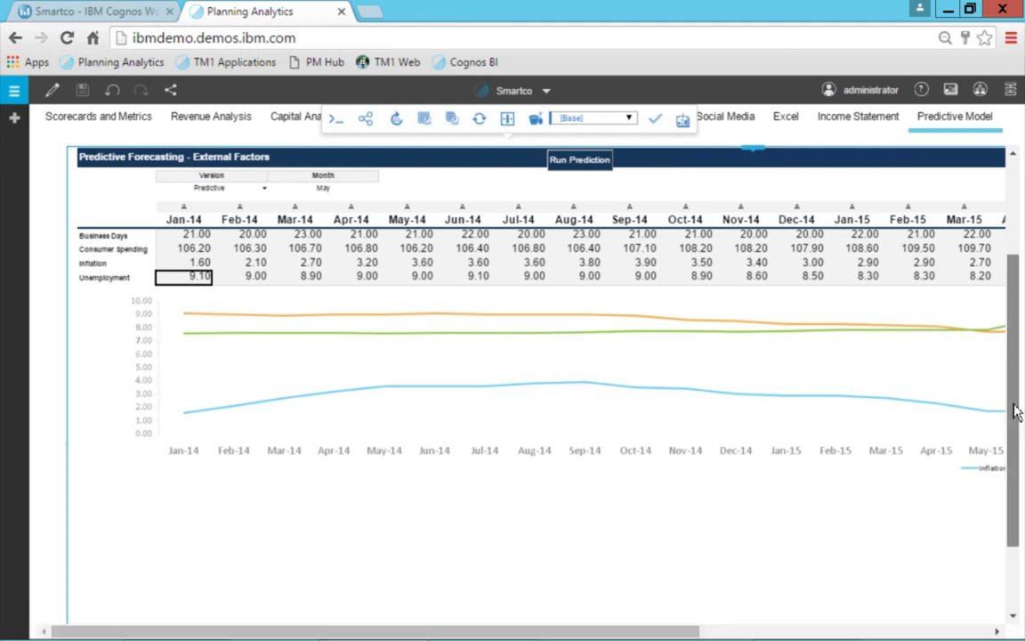
{"action": "scroll", "coordinate": [1015, 412], "scroll_direction": "down", "scroll_amount": 1}
{"action": "left_click_drag", "start_coordinate": [623, 635], "coordinate": [881, 631]}
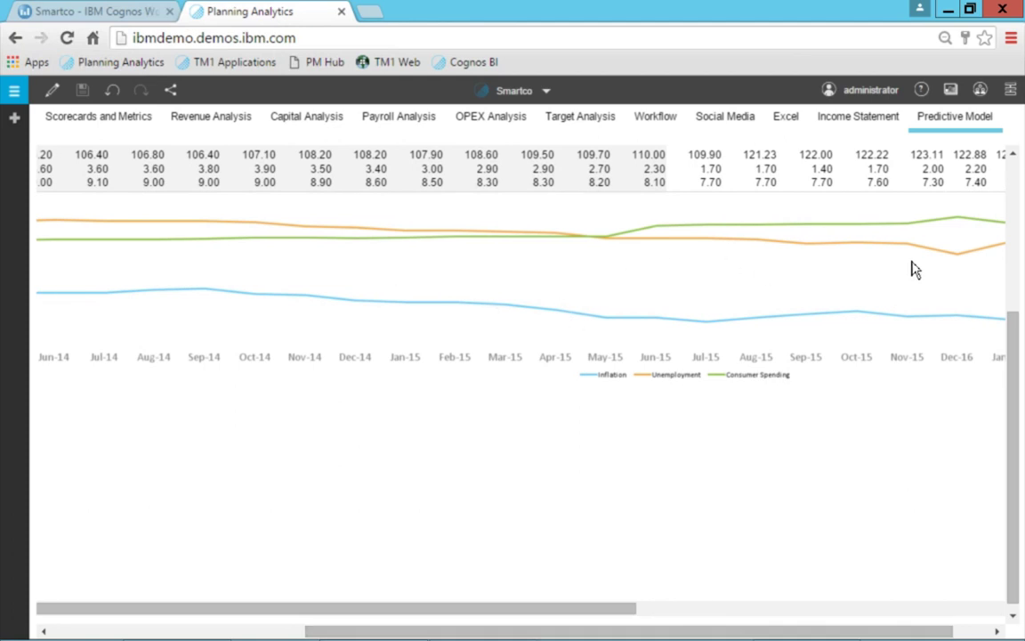
{"action": "scroll", "coordinate": [912, 320], "scroll_direction": "up", "scroll_amount": 1}
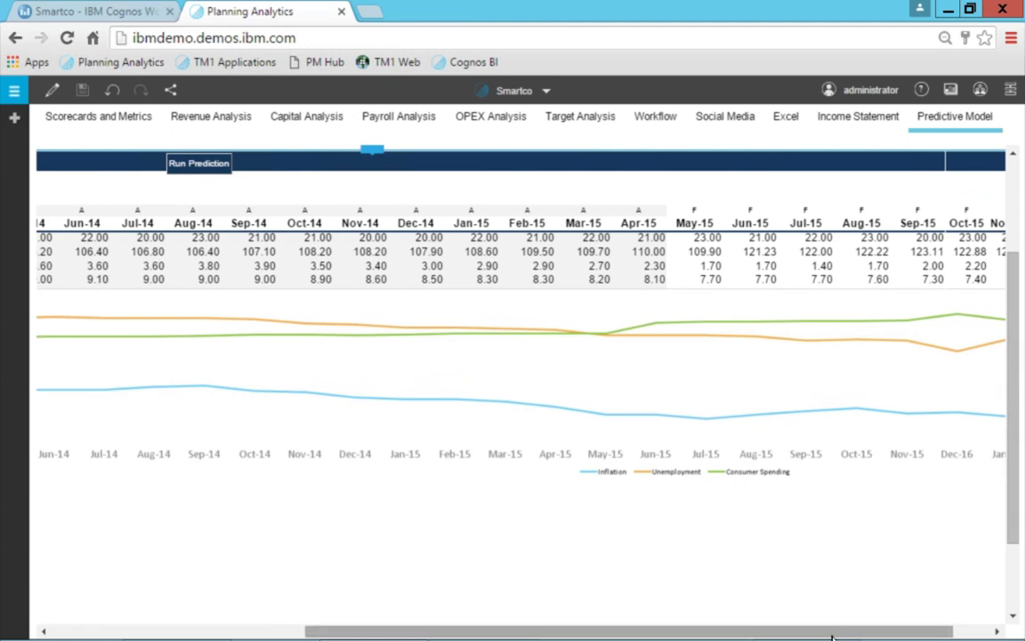
{"action": "left_click_drag", "start_coordinate": [832, 637], "coordinate": [870, 634]}
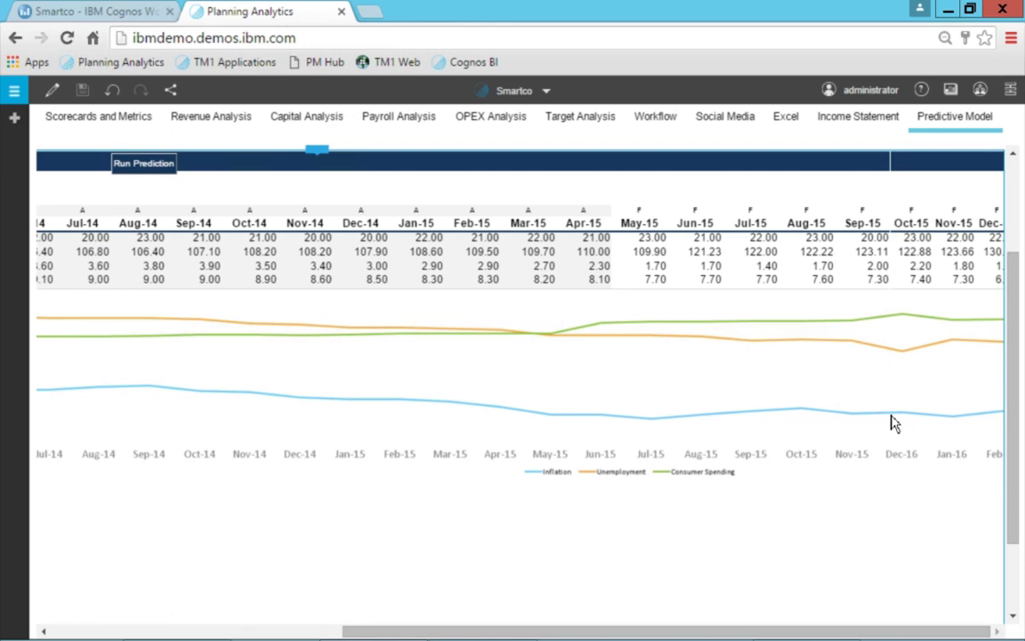
{"action": "left_click_drag", "start_coordinate": [1014, 405], "coordinate": [1021, 445]}
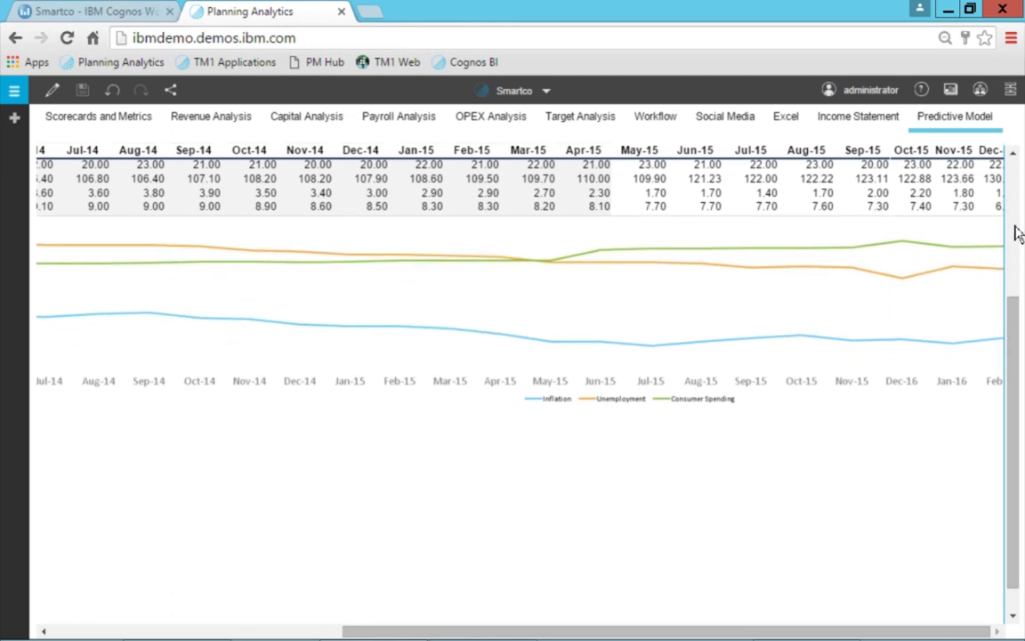
Inspect the Consumer Spending forecasts from Nov-15 to Mar-16 and trace the Inflation row back from Mar-16 to earlier months
{"action": "left_click", "coordinate": [954, 180]}
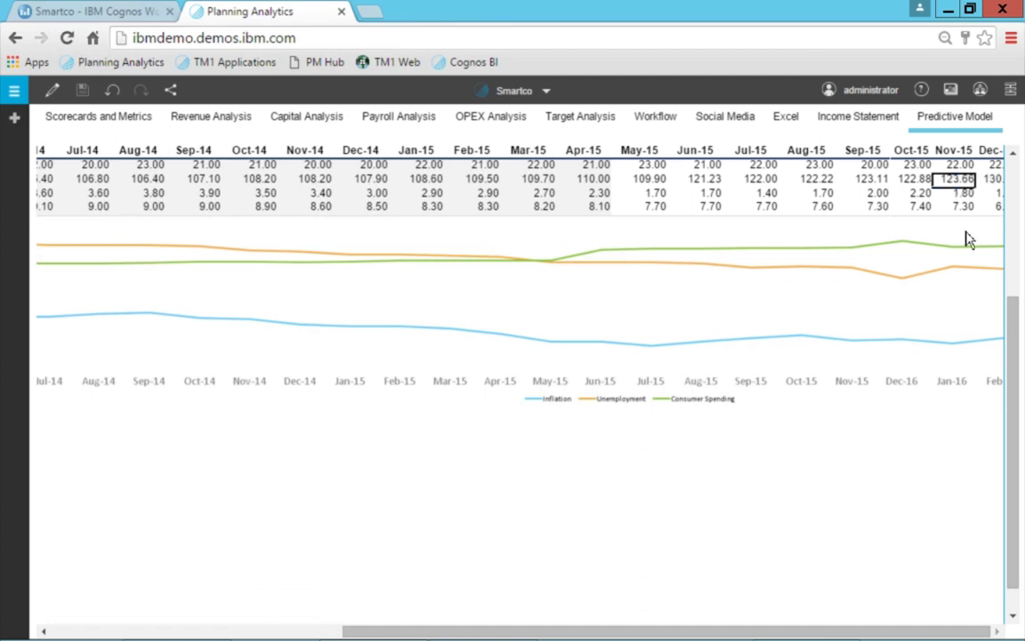
{"action": "key", "text": "Right"}
{"action": "key", "text": "Right"}
{"action": "key", "text": "Right"}
{"action": "key", "text": "Right"}
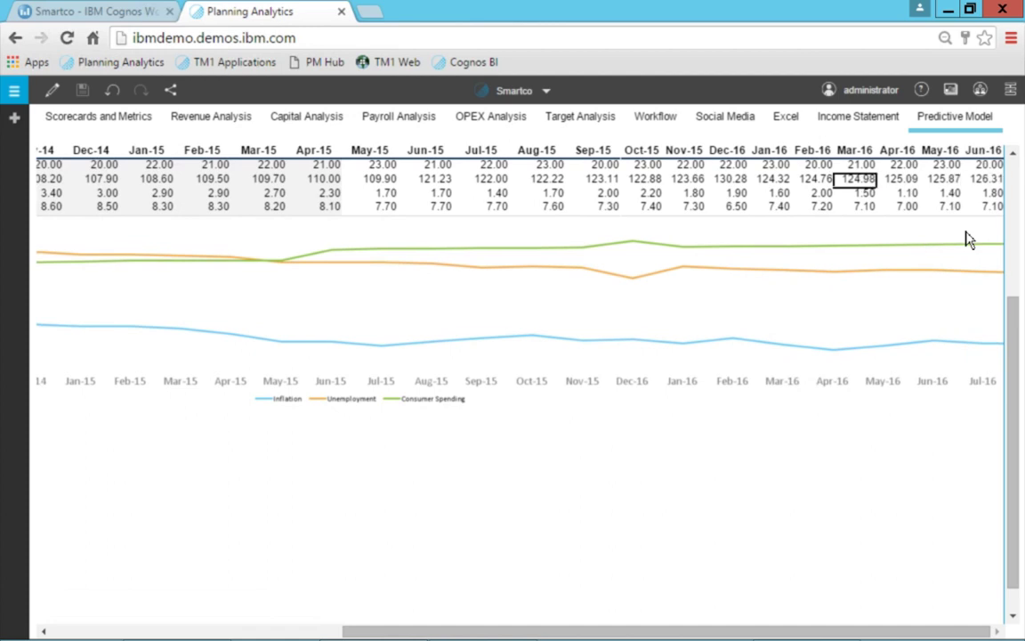
{"action": "key", "text": "Down"}
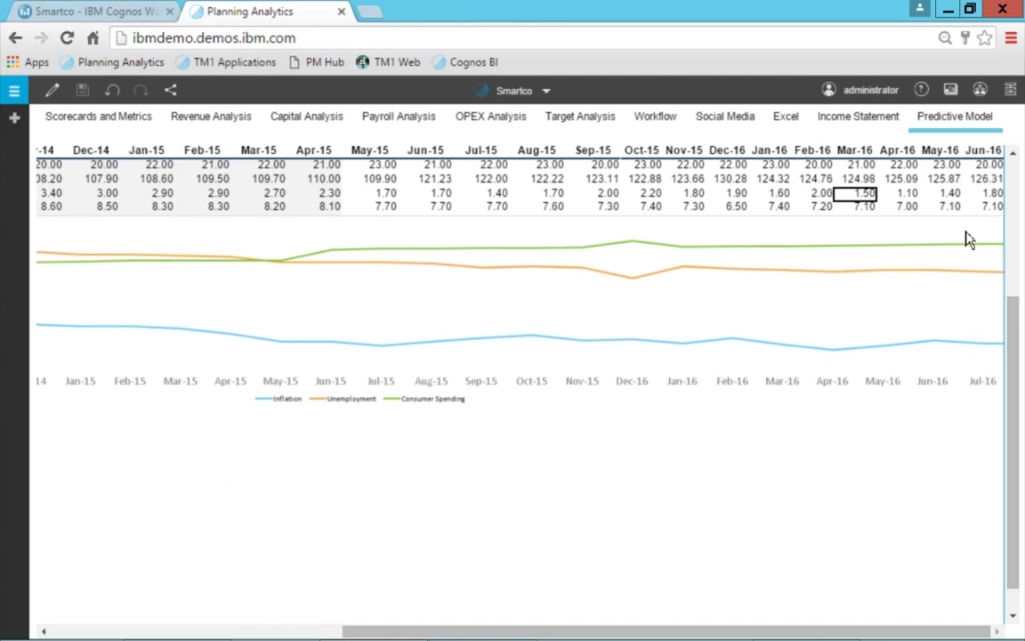
{"action": "key", "text": "Left"}
{"action": "key", "text": "Left"}
{"action": "key", "text": "Left"}
{"action": "key", "text": "Left"}
{"action": "key", "text": "Left"}
{"action": "key", "text": "Left"}
{"action": "key", "text": "Left"}
{"action": "key", "text": "Left"}
{"action": "key", "text": "Left"}
{"action": "key", "text": "Left"}
{"action": "key", "text": "Left"}
{"action": "key", "text": "Left"}
{"action": "key", "text": "Left"}
{"action": "key", "text": "Left"}
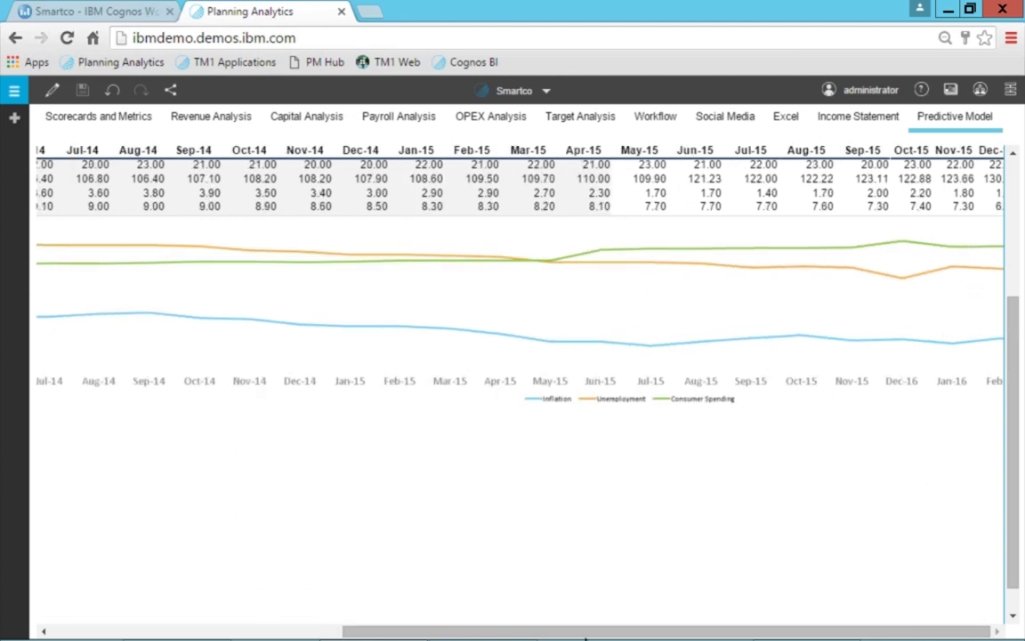
Review the monthly Inflation forecasts across 2016 toward the end of the external factors table
{"action": "left_click_drag", "start_coordinate": [532, 633], "coordinate": [881, 613]}
{"action": "left_click", "coordinate": [875, 193]}
{"action": "key", "text": "Right"}
{"action": "key", "text": "Right"}
{"action": "key", "text": "Right"}
{"action": "key", "text": "Right"}
{"action": "key", "text": "Right"}
{"action": "key", "text": "Right"}
{"action": "key", "text": "Right"}
{"action": "key", "text": "Right"}
{"action": "key", "text": "Right"}
{"action": "key", "text": "Right"}
{"action": "key", "text": "Right"}
{"action": "key", "text": "Right"}
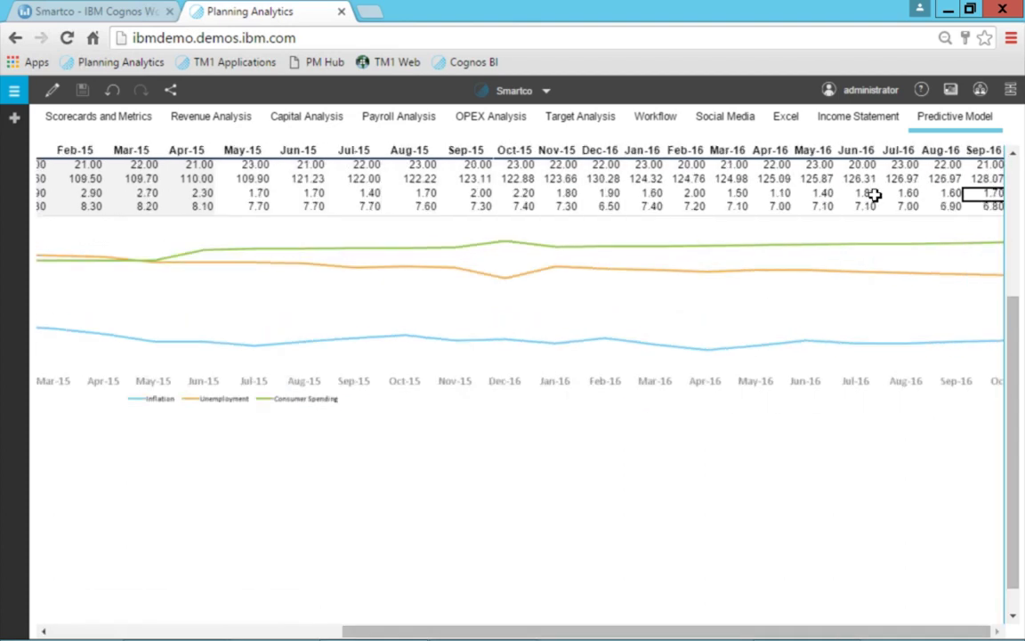
Set the Mar-16 Inflation forecast to 1.8
{"action": "key", "text": "Left"}
{"action": "key", "text": "Left"}
{"action": "key", "text": "Left"}
{"action": "key", "text": "Left"}
{"action": "key", "text": "Left"}
{"action": "key", "text": "Left"}
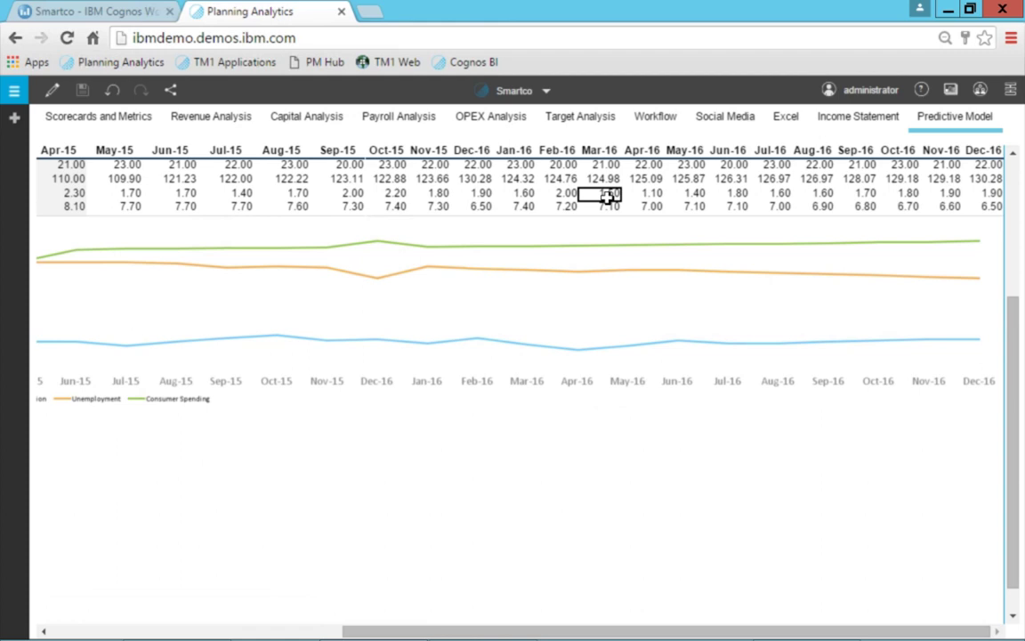
{"action": "key", "text": "Down"}
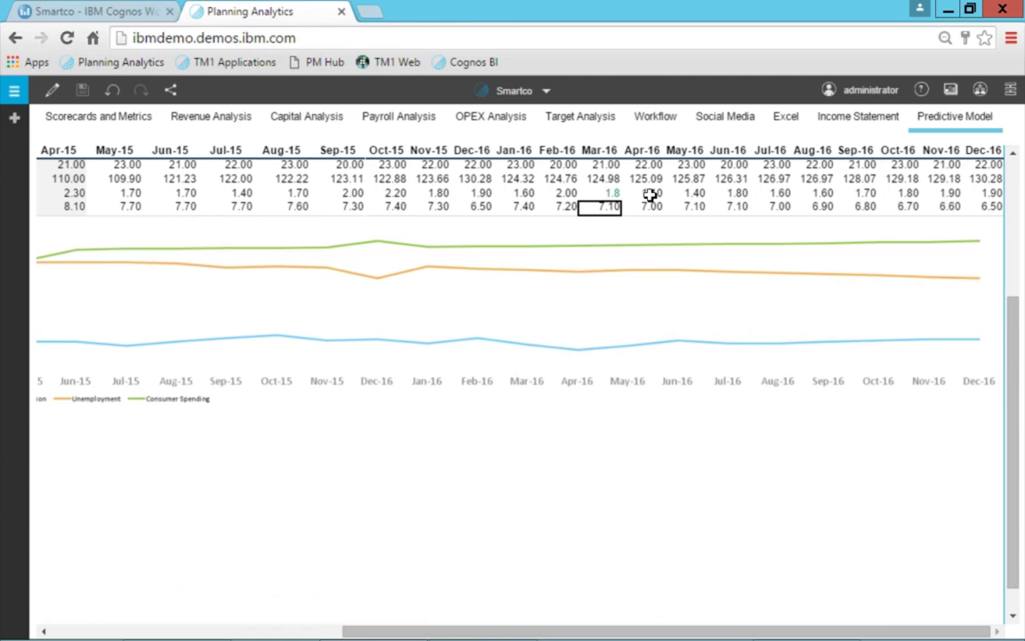
Apply a 25 Percent Change data spread with the Replace action to the Inflation forecasts from Apr-16 through Oct-16
{"action": "left_click", "coordinate": [650, 195]}
{"action": "key", "text": "Down"}
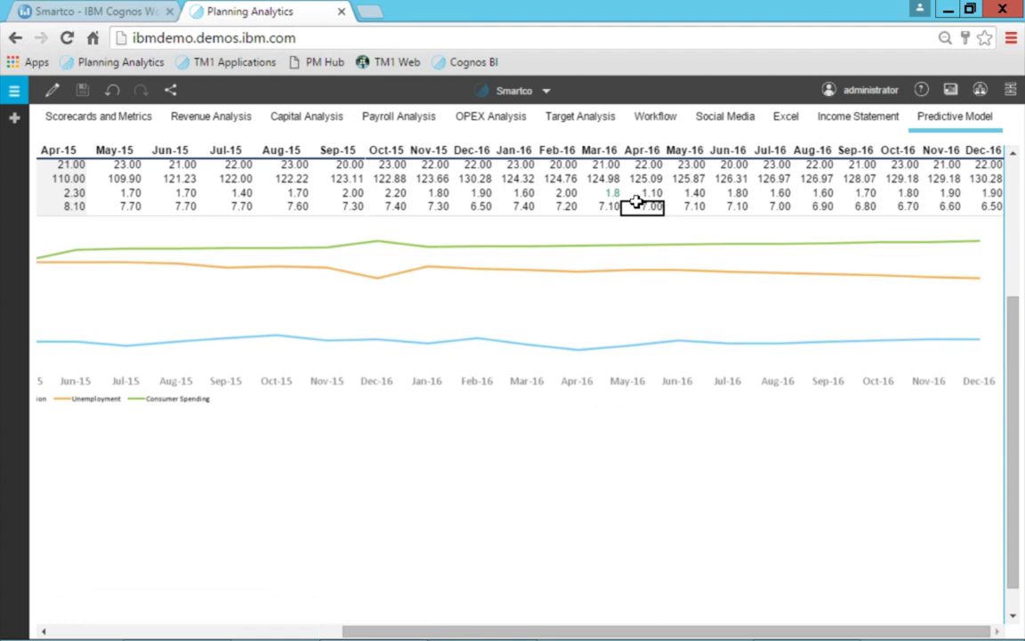
{"action": "left_click_drag", "start_coordinate": [648, 194], "coordinate": [908, 196]}
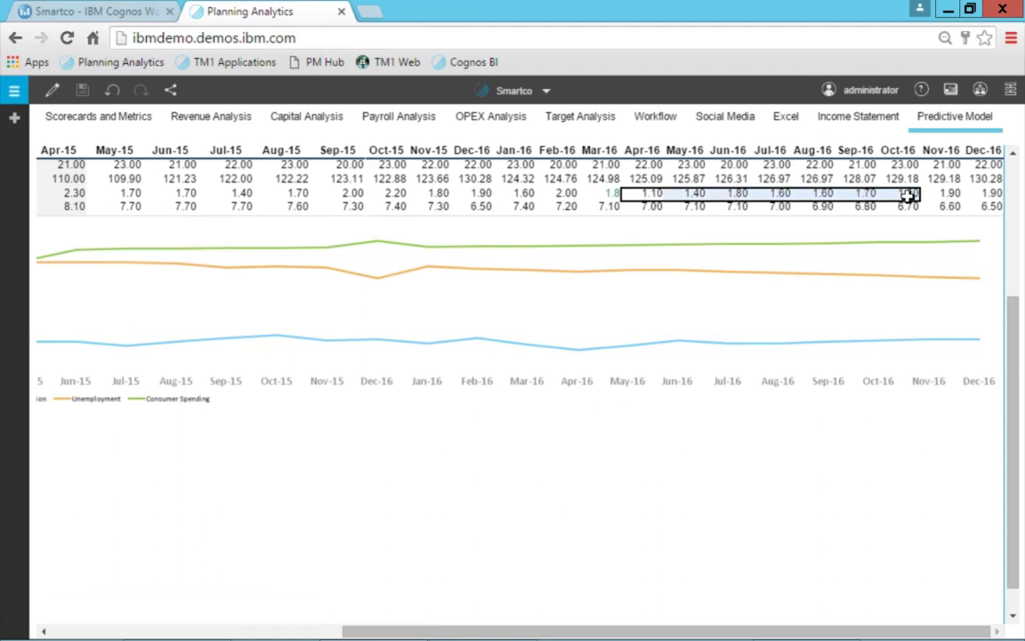
{"action": "right_click", "coordinate": [908, 195]}
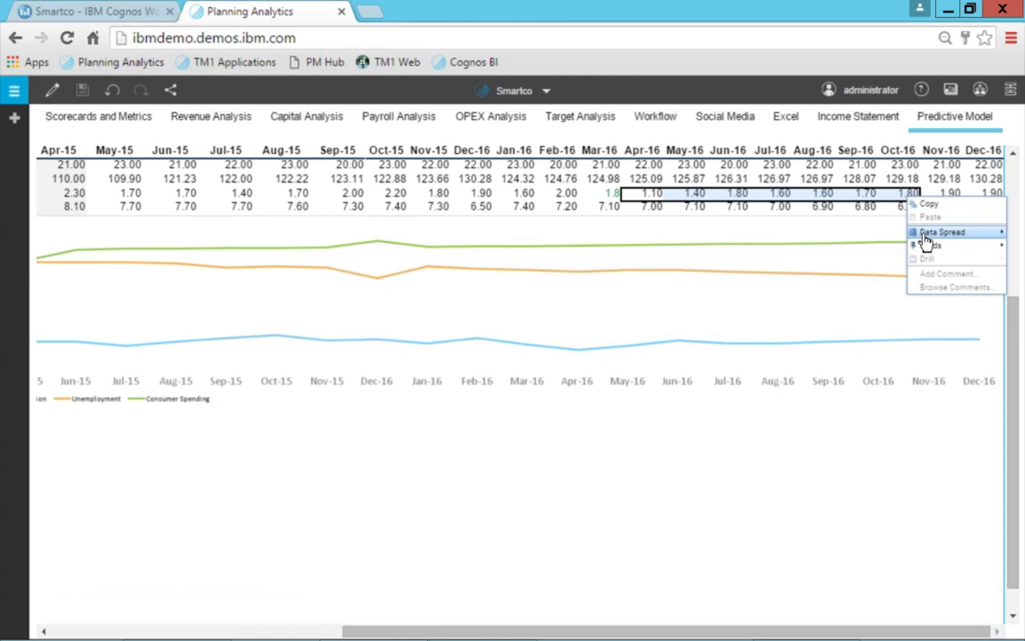
{"action": "mouse_move", "coordinate": [925, 235]}
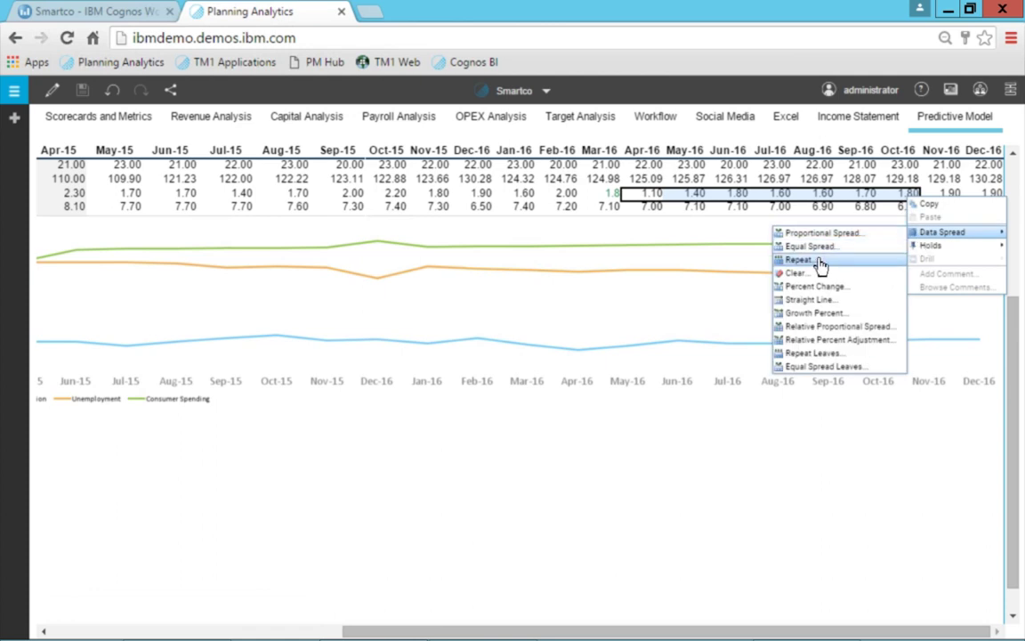
{"action": "left_click", "coordinate": [809, 286]}
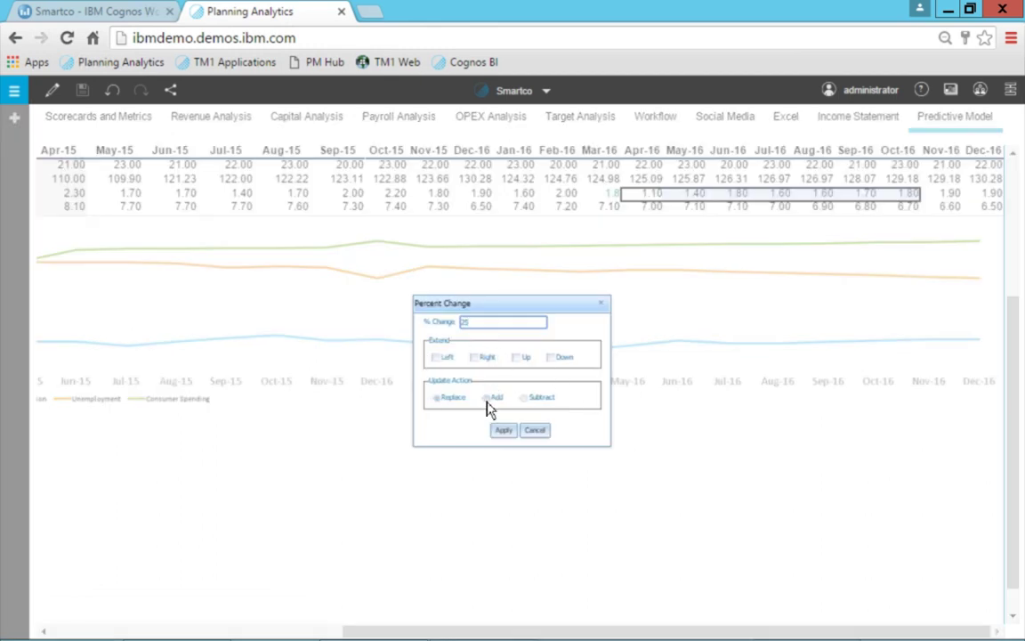
{"action": "left_click", "coordinate": [504, 430]}
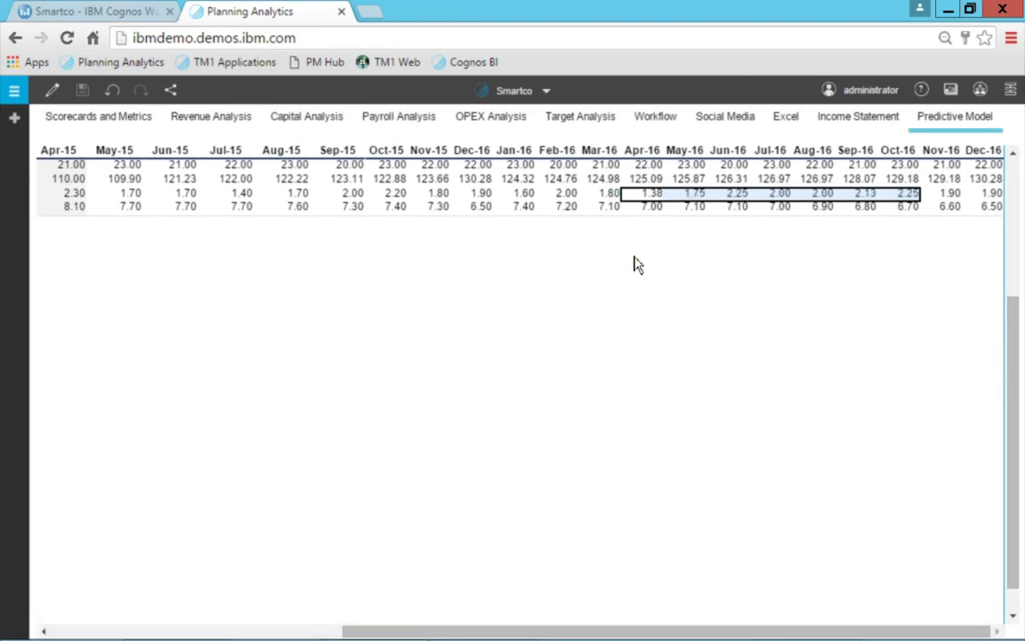
{"action": "left_click", "coordinate": [934, 193]}
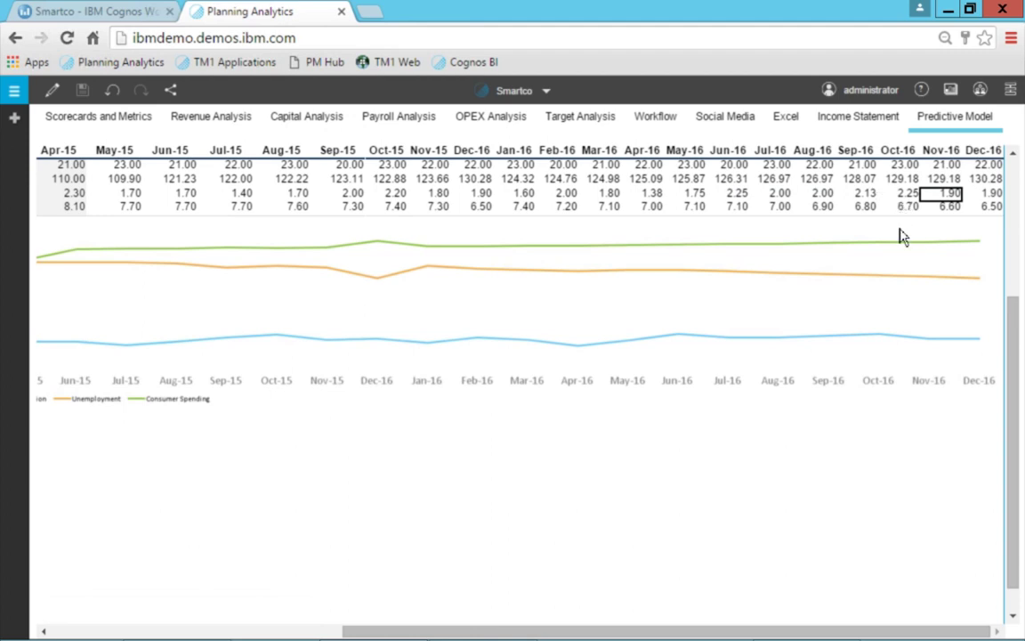
Return to the Jan-14 start of the external factors table and review its trend chart and version settings
{"action": "left_click_drag", "start_coordinate": [374, 631], "coordinate": [87, 572]}
{"action": "left_click", "coordinate": [228, 203]}
{"action": "left_click_drag", "start_coordinate": [1013, 348], "coordinate": [1014, 366]}
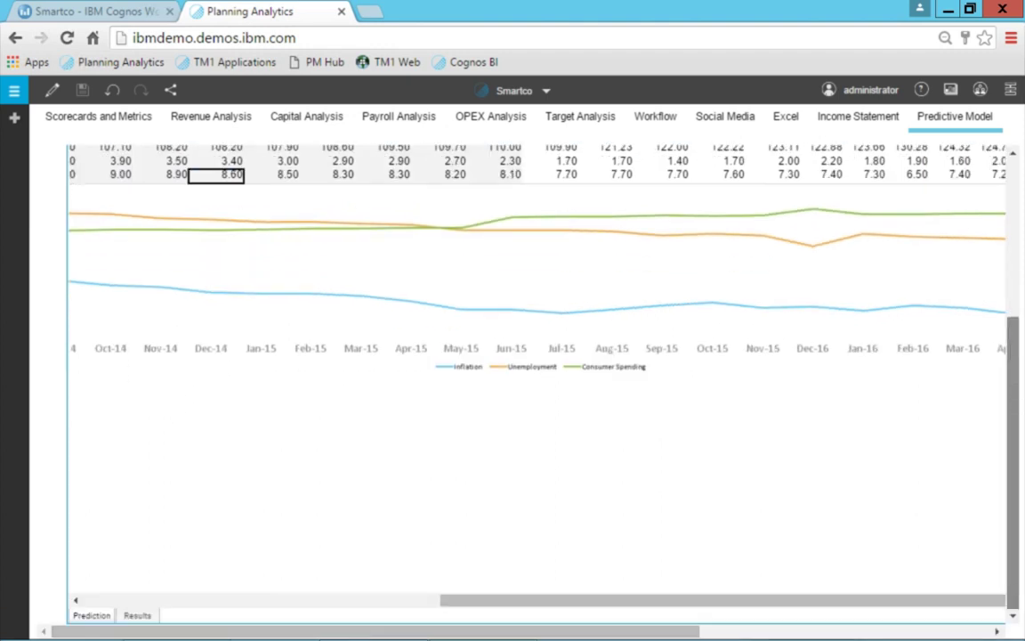
{"action": "left_click_drag", "start_coordinate": [458, 605], "coordinate": [78, 606]}
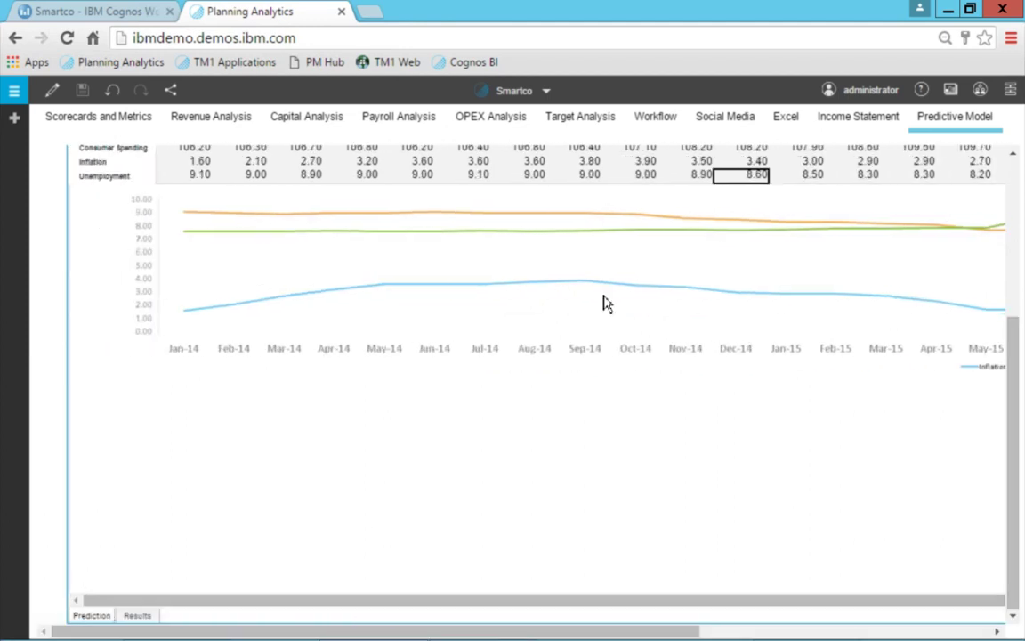
{"action": "left_click_drag", "start_coordinate": [1020, 321], "coordinate": [1020, 303]}
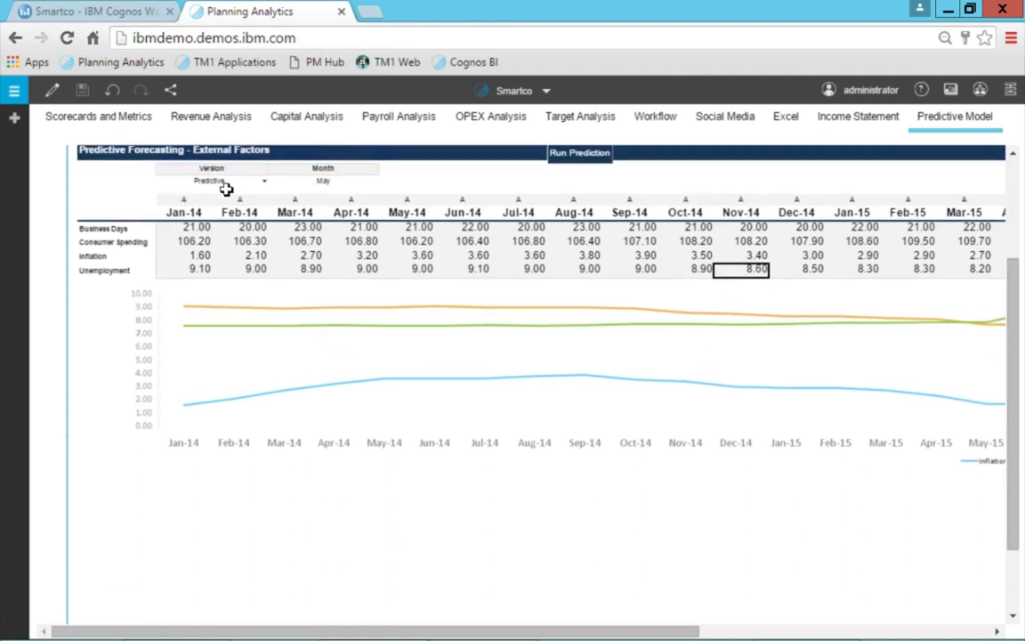
Inspect the available versions and the Month setting of the external factors forecast, keeping the Predictive version
{"action": "left_click", "coordinate": [264, 184]}
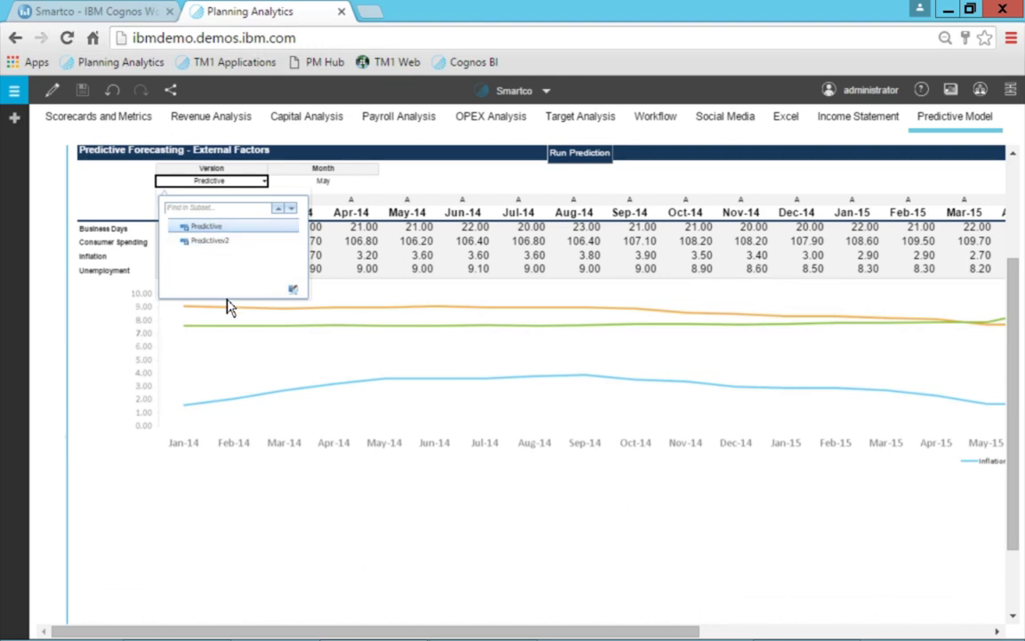
{"action": "left_click", "coordinate": [347, 176]}
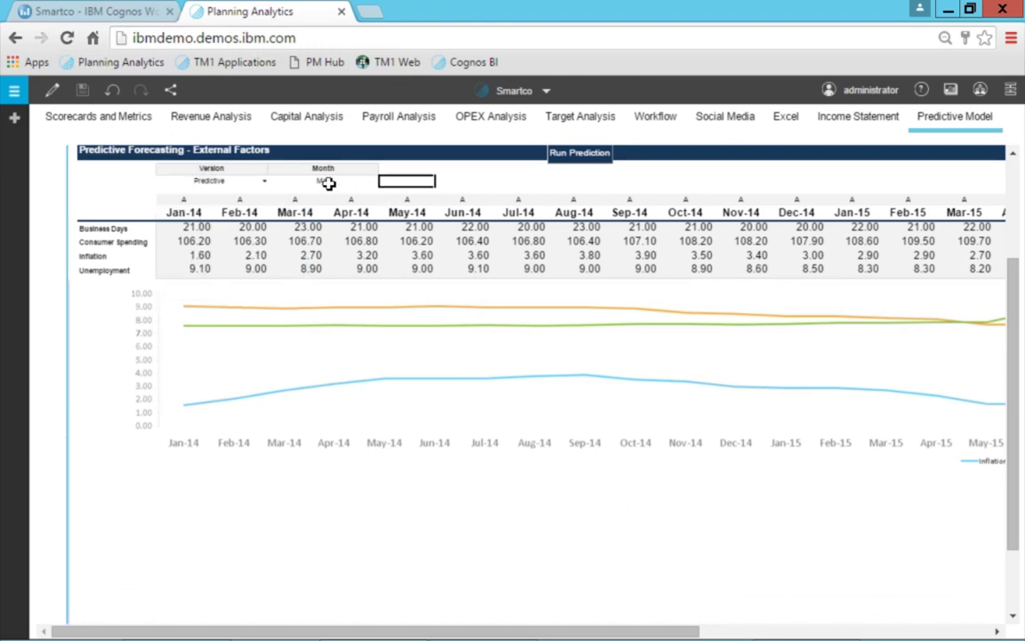
{"action": "left_click", "coordinate": [324, 182]}
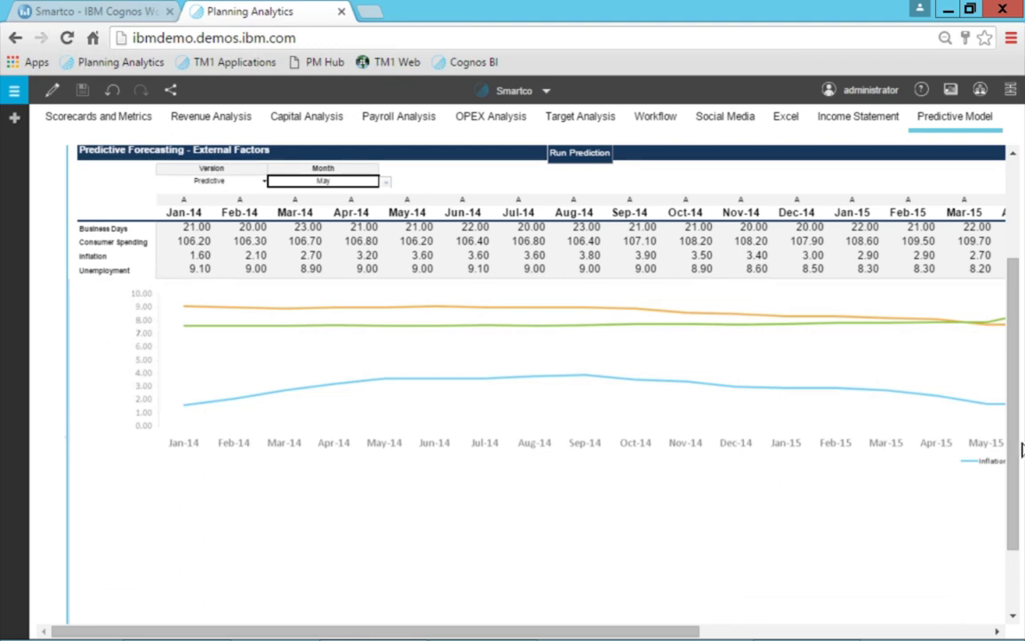
Run the prediction on the external factors and open the Predictive Forecasting Results sheet
{"action": "left_click_drag", "start_coordinate": [1009, 435], "coordinate": [1008, 498]}
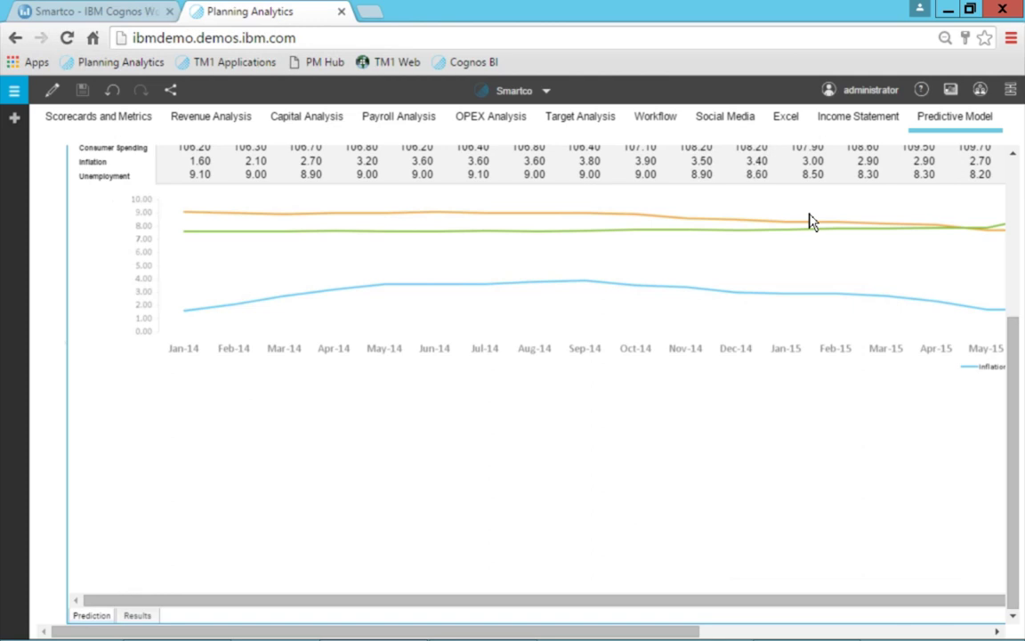
{"action": "left_click_drag", "start_coordinate": [1013, 368], "coordinate": [1009, 207]}
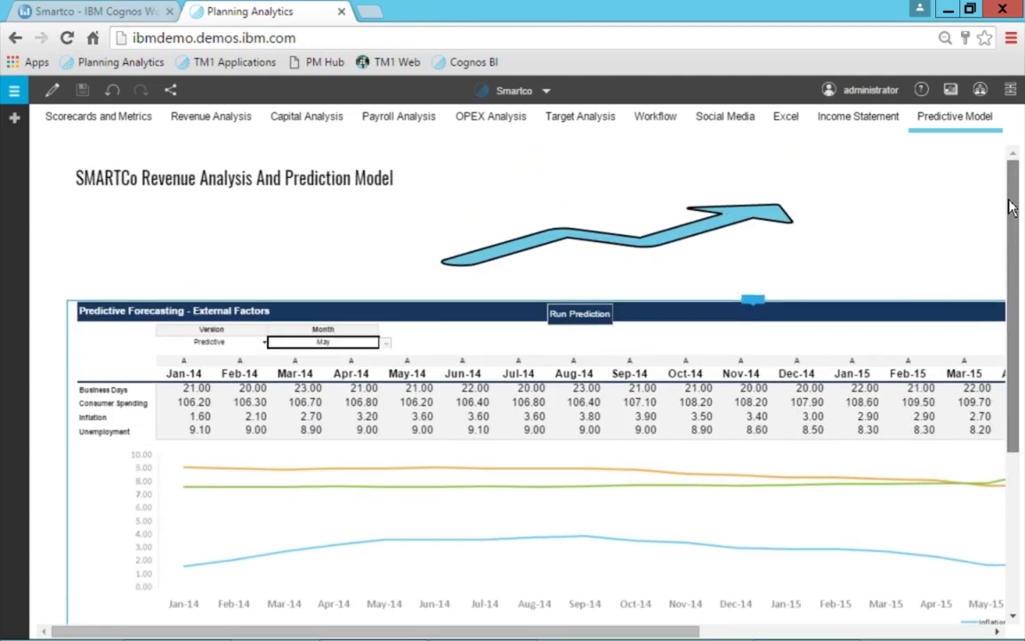
{"action": "left_click", "coordinate": [579, 313]}
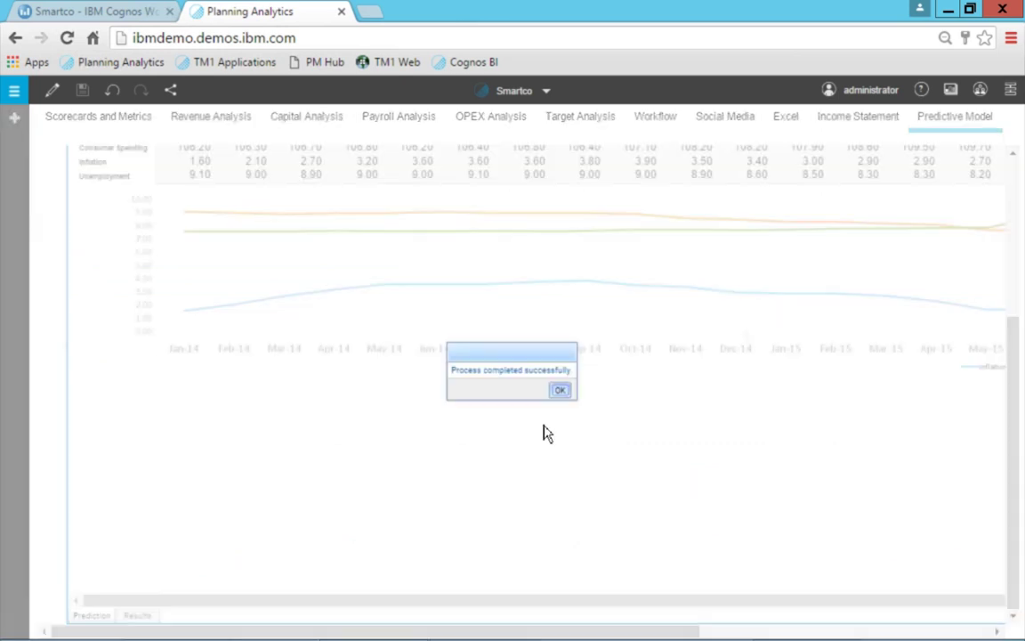
{"action": "left_click", "coordinate": [562, 389]}
{"action": "left_click", "coordinate": [137, 615]}
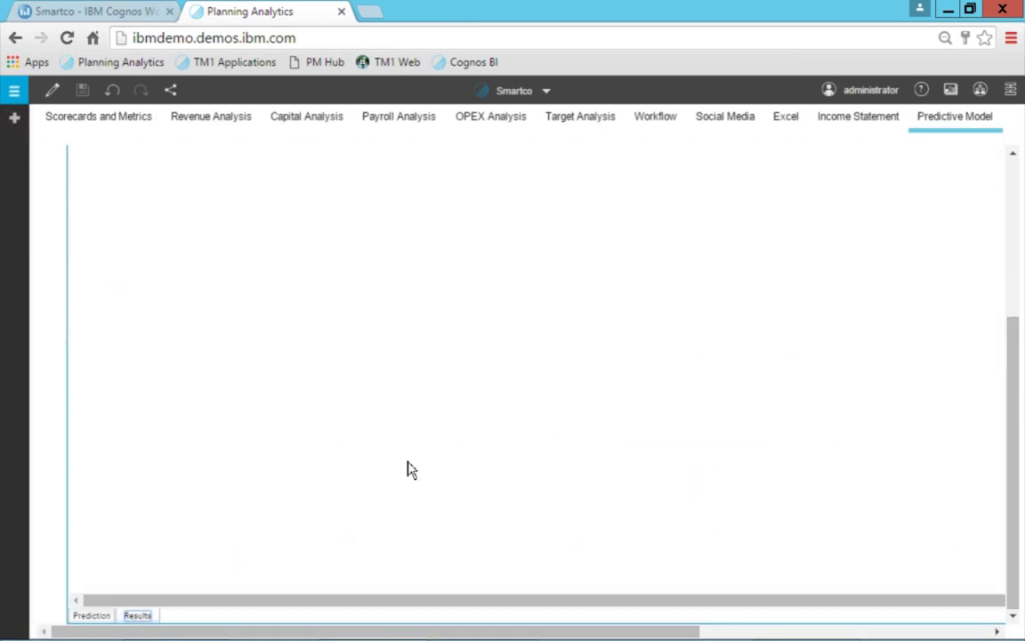
{"action": "left_click_drag", "start_coordinate": [1015, 400], "coordinate": [1020, 254]}
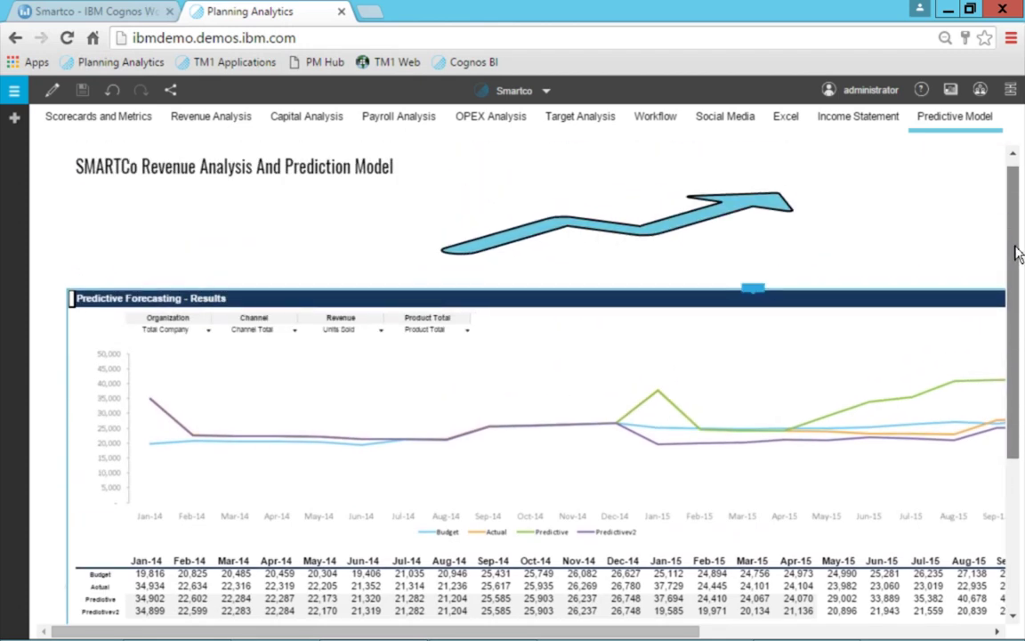
{"action": "scroll", "coordinate": [1019, 254], "scroll_direction": "down", "scroll_amount": 2}
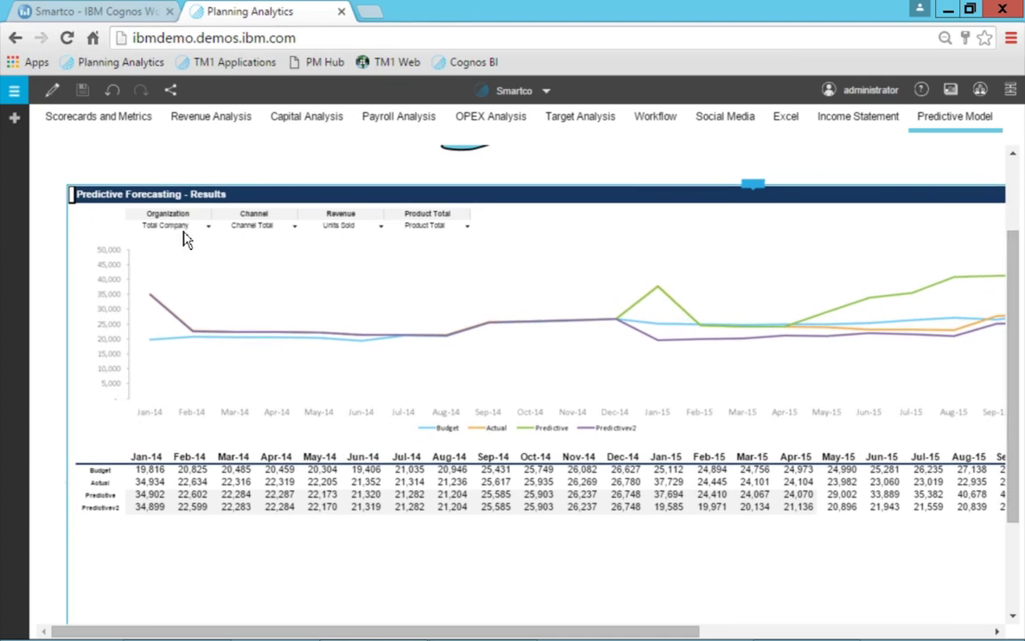
Compare the units-sold results for the Retail and Internet channels, returning the Channel filter to Channel Total
{"action": "left_click", "coordinate": [296, 228]}
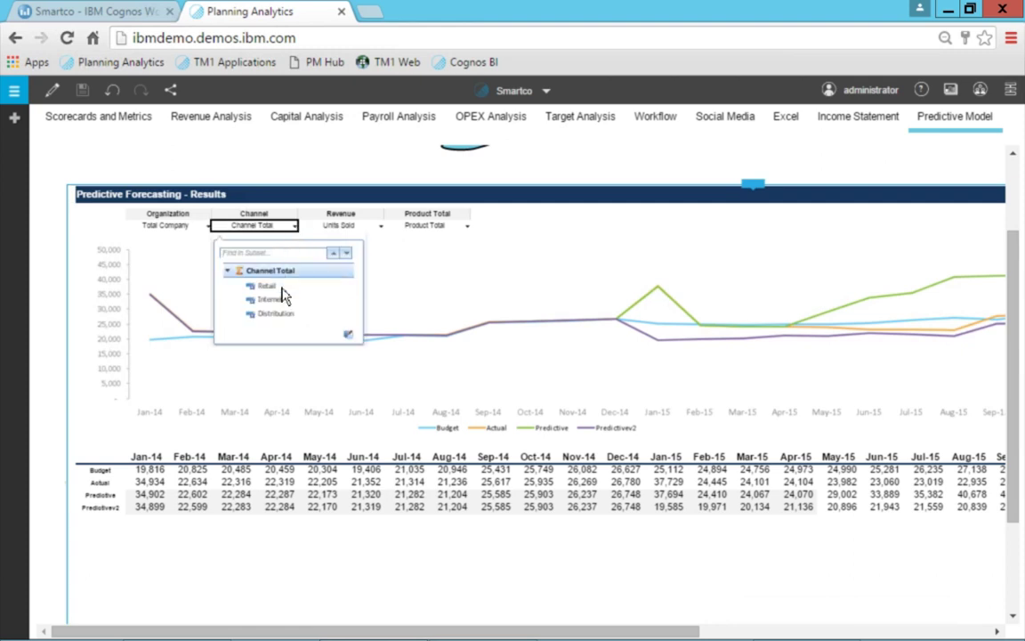
{"action": "left_click", "coordinate": [373, 396]}
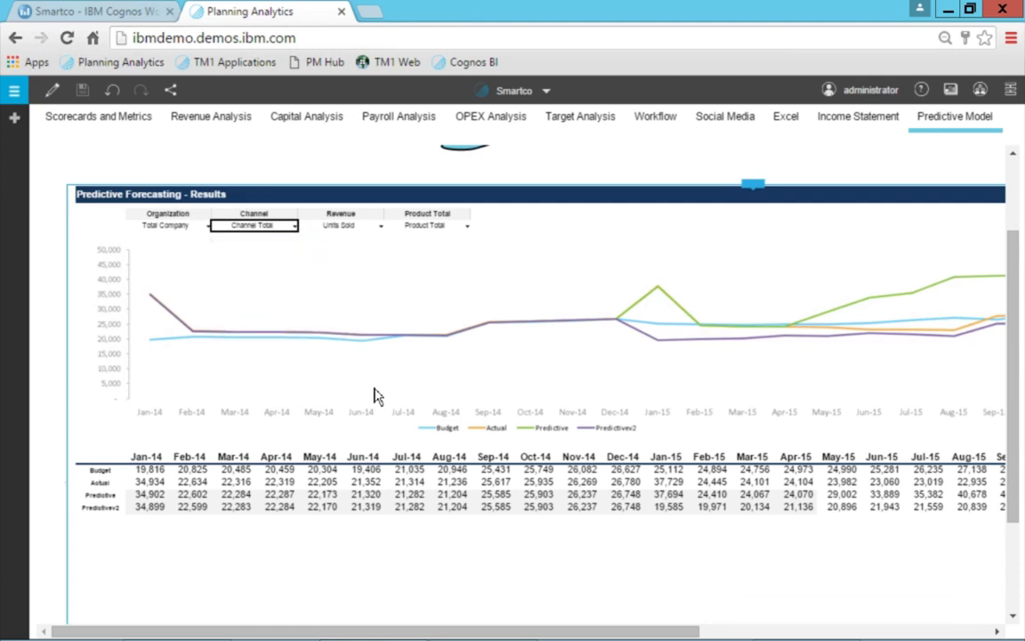
{"action": "left_click", "coordinate": [295, 229]}
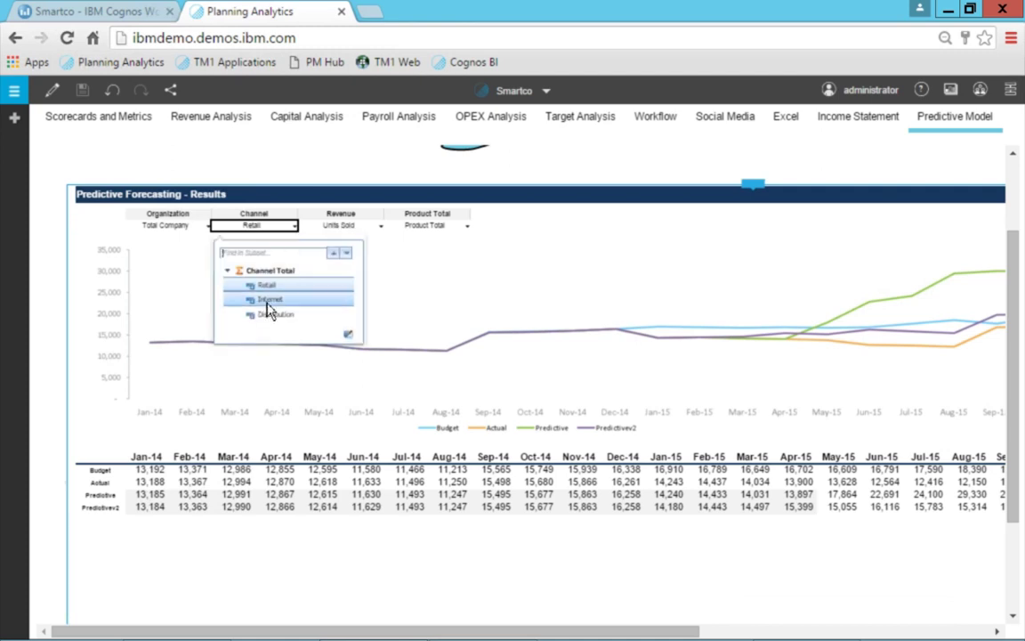
{"action": "left_click", "coordinate": [283, 301]}
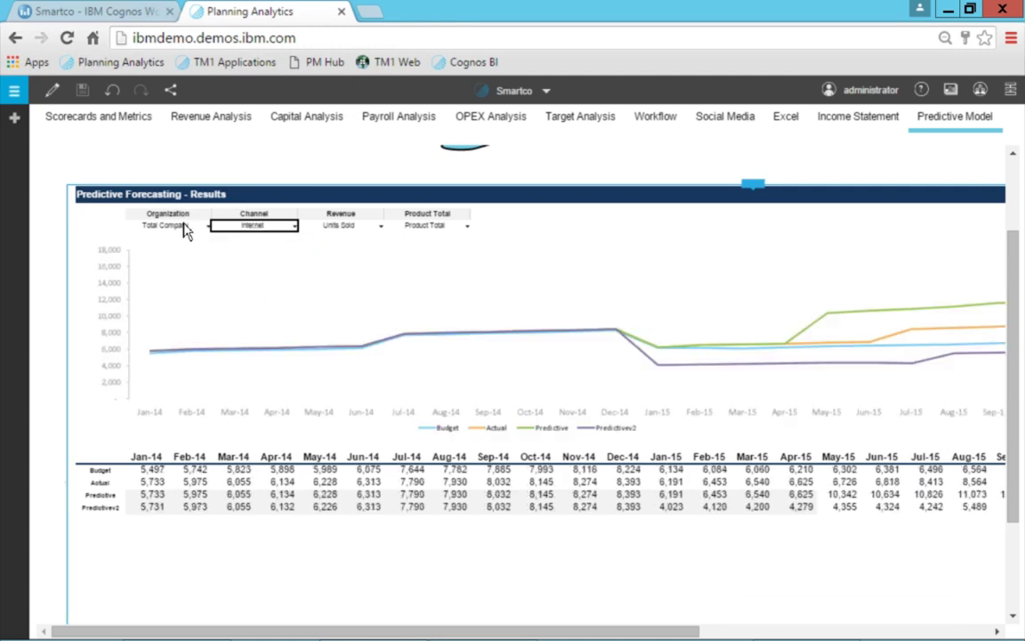
{"action": "left_click", "coordinate": [273, 228]}
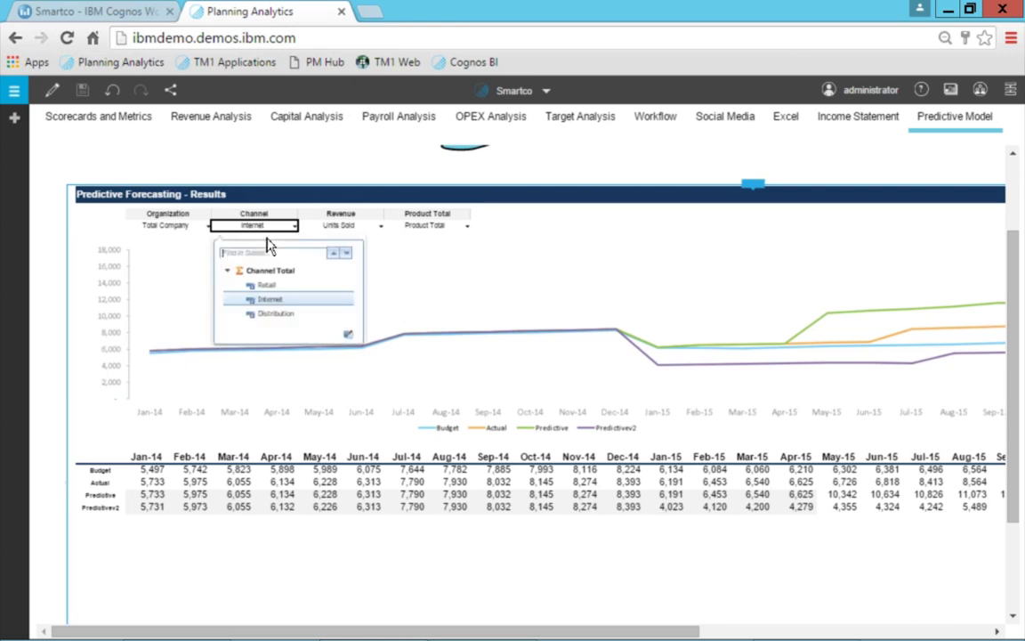
{"action": "left_click", "coordinate": [342, 331]}
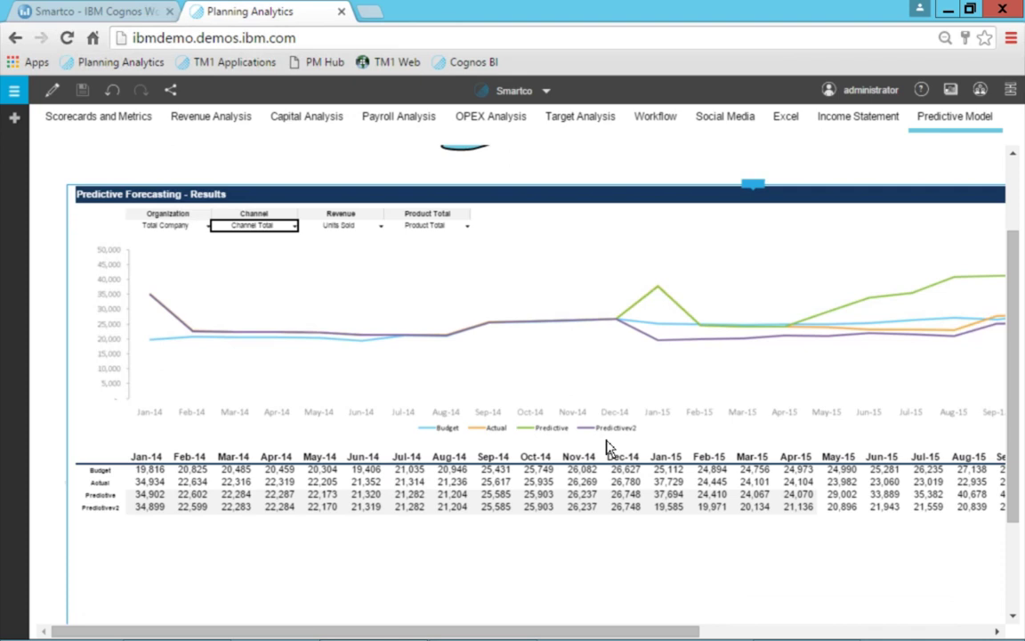
Review the total forecast into 2016 and filter the results to the 3G 16Gb product under 3G Smart Phones
{"action": "left_click_drag", "start_coordinate": [599, 630], "coordinate": [857, 633]}
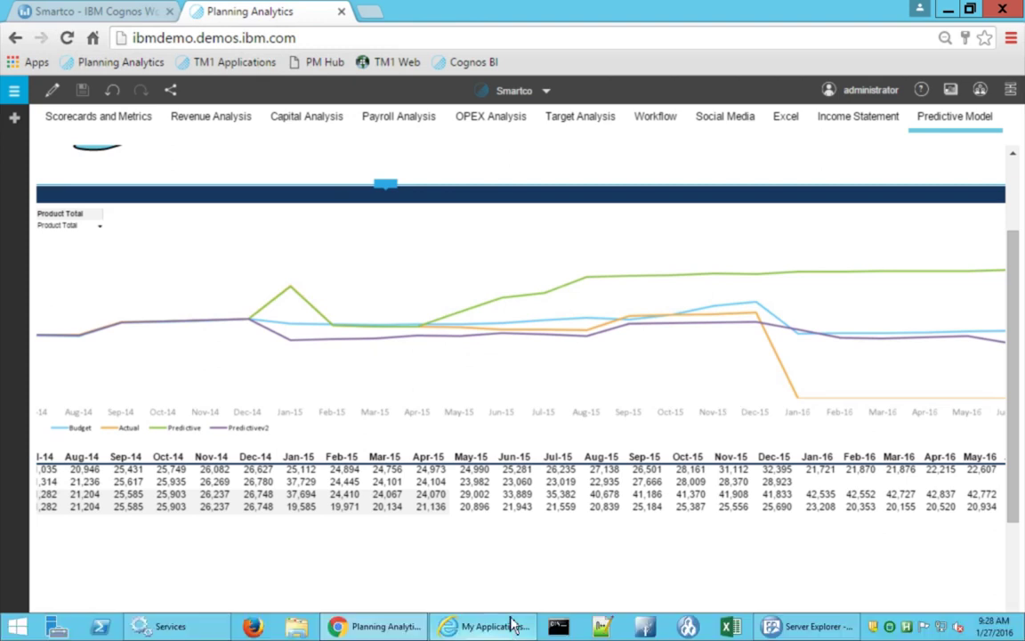
{"action": "left_click_drag", "start_coordinate": [512, 631], "coordinate": [265, 633]}
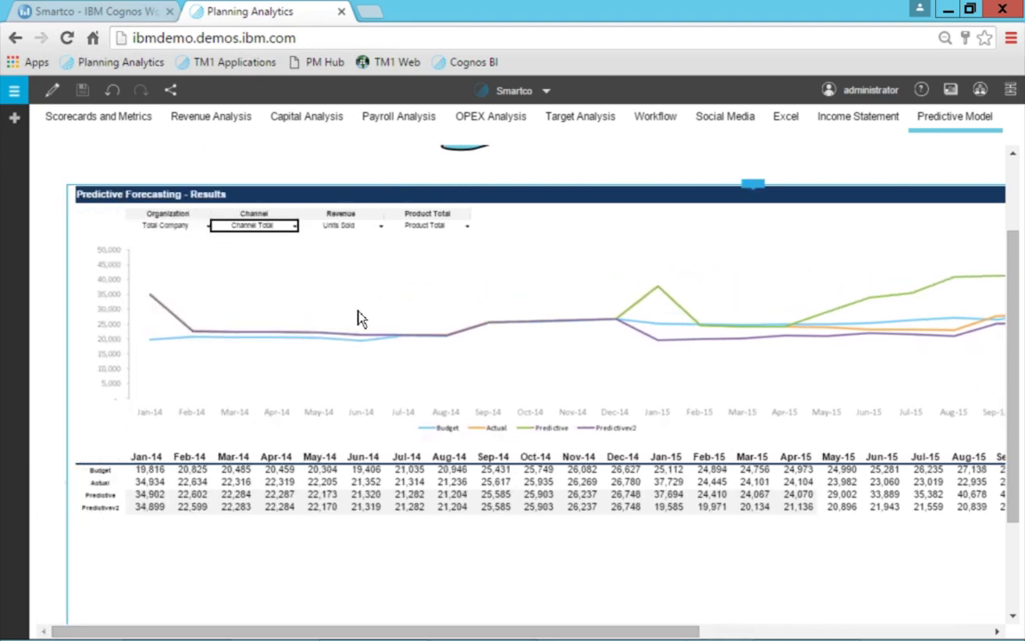
{"action": "left_click", "coordinate": [468, 225]}
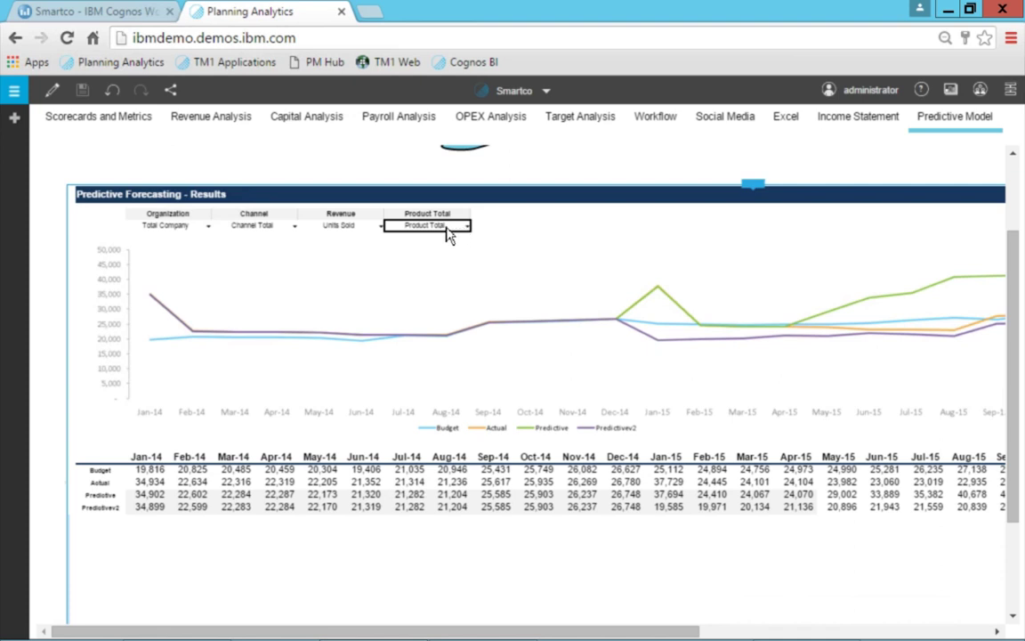
{"action": "left_click", "coordinate": [466, 226]}
{"action": "left_click", "coordinate": [431, 314]}
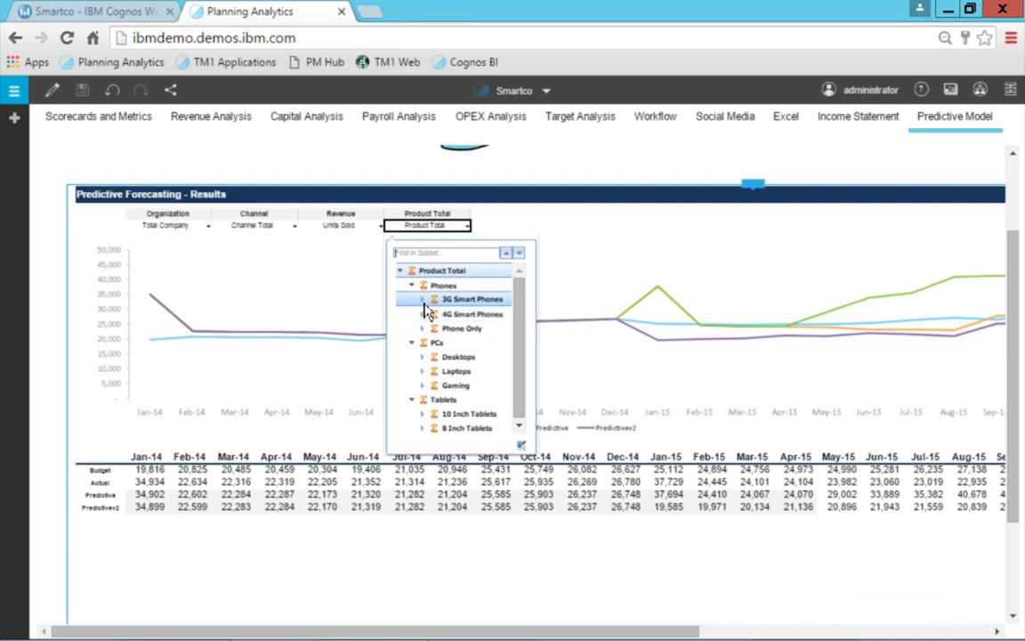
{"action": "left_click", "coordinate": [423, 300]}
{"action": "left_click", "coordinate": [460, 315]}
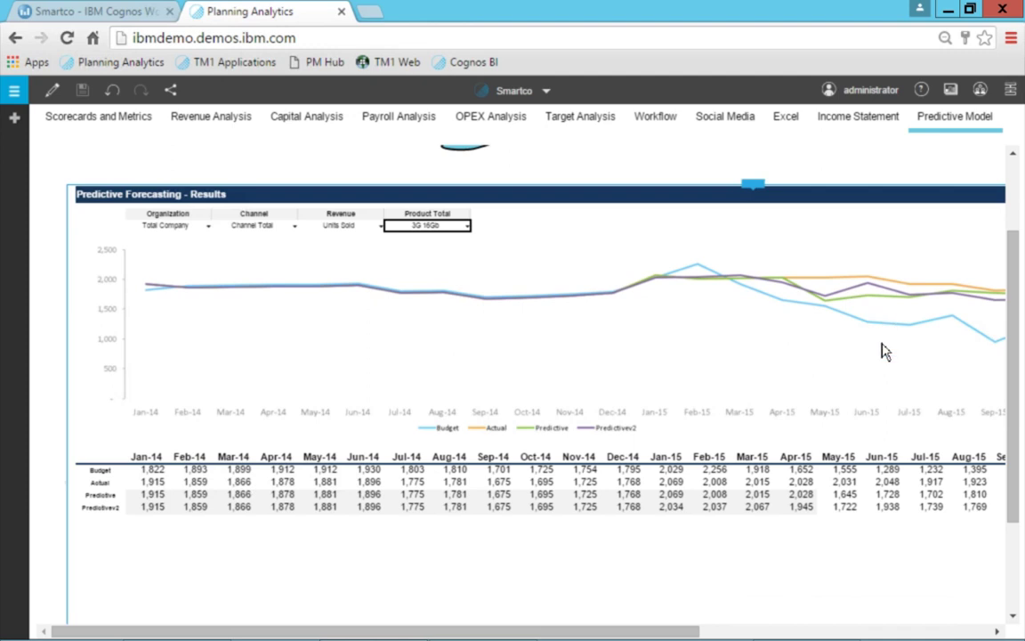
Examine the 3G 16Gb forecast lines through mid-2016 and switch the product filter to Phones
{"action": "left_click_drag", "start_coordinate": [663, 630], "coordinate": [965, 627]}
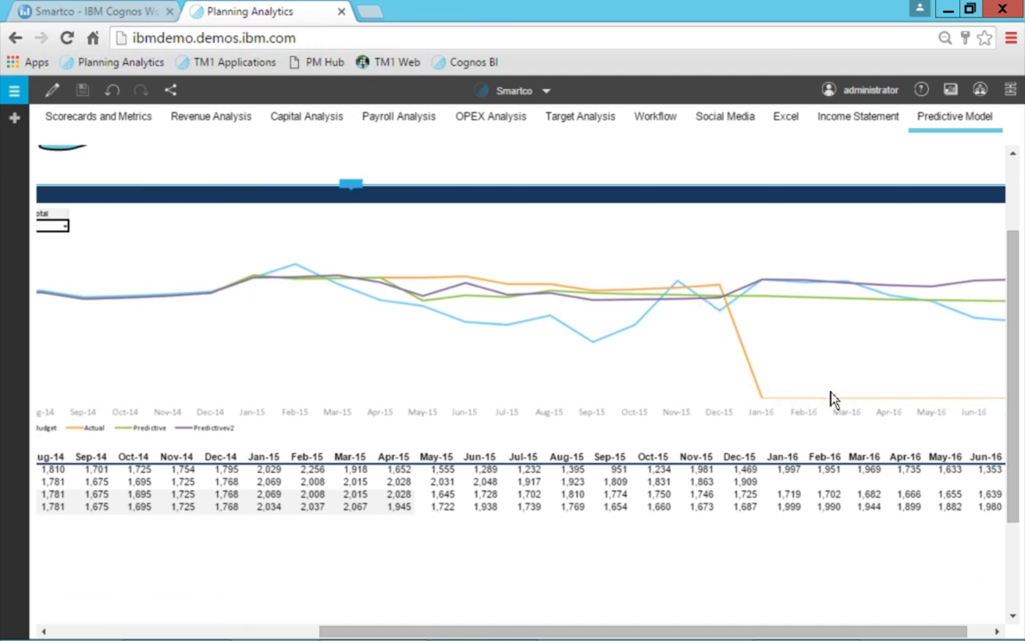
{"action": "left_click_drag", "start_coordinate": [670, 630], "coordinate": [695, 634]}
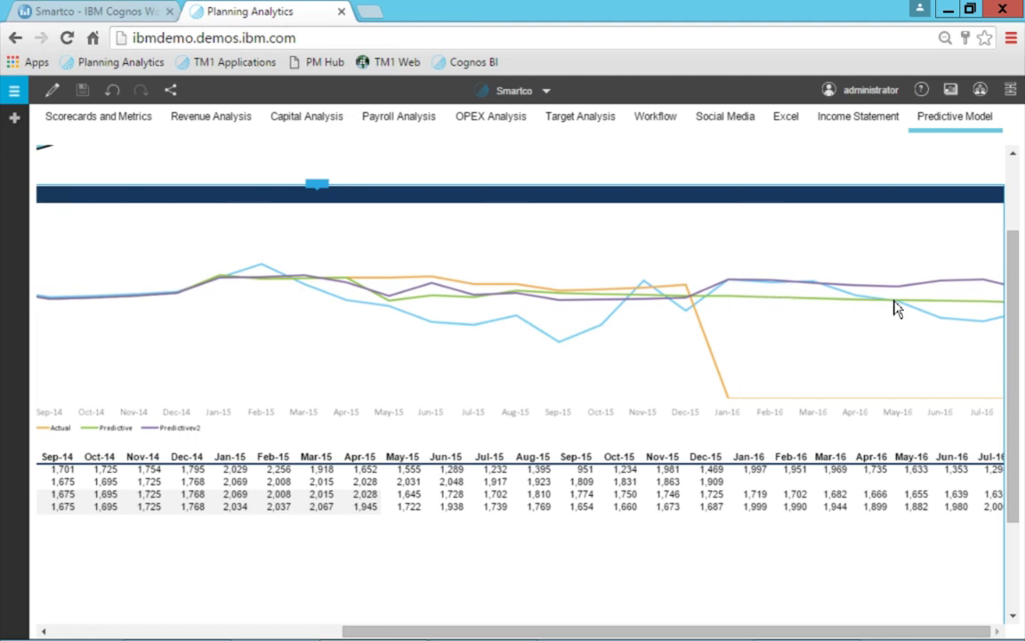
{"action": "left_click_drag", "start_coordinate": [584, 632], "coordinate": [203, 630]}
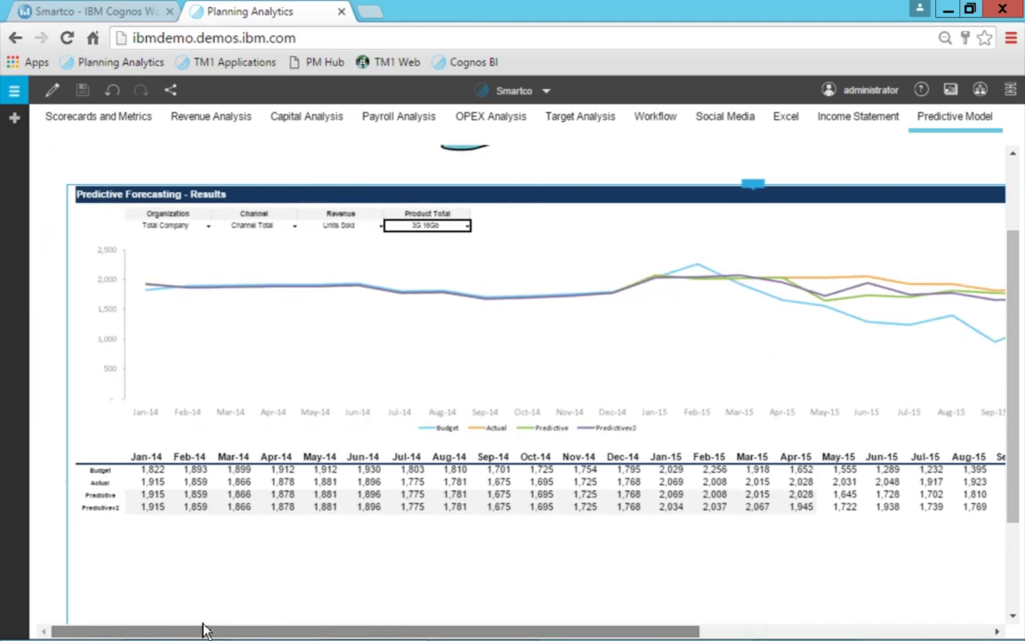
{"action": "left_click", "coordinate": [467, 226]}
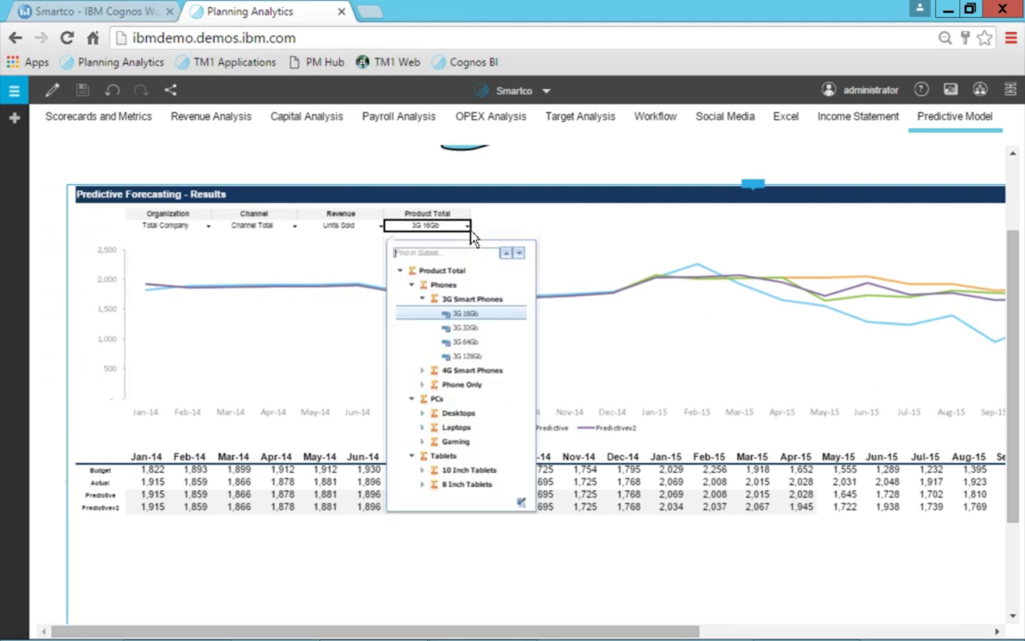
{"action": "left_click", "coordinate": [444, 285]}
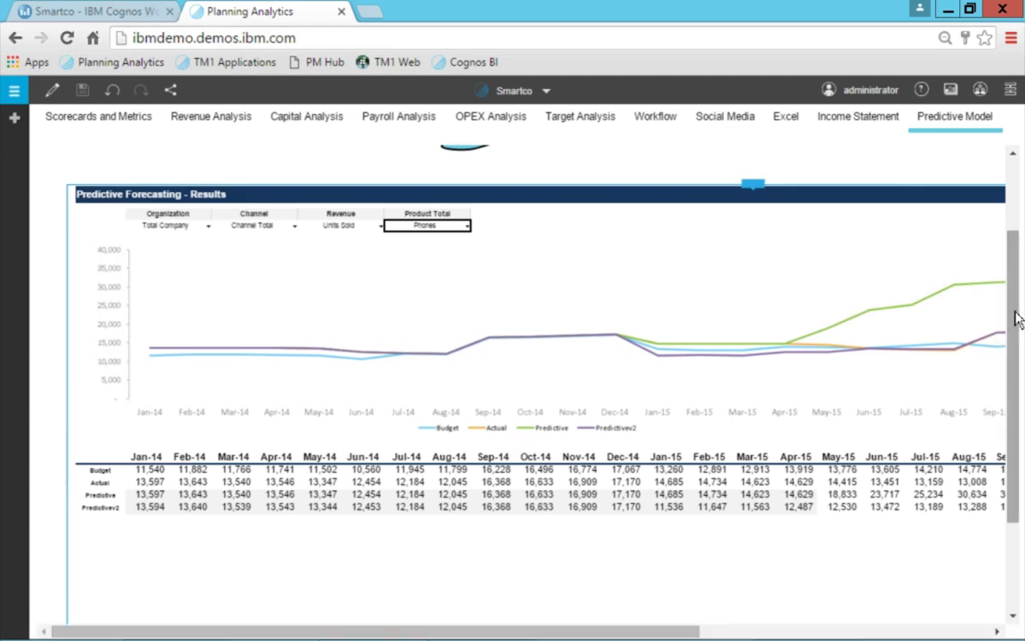
Put the Smartco book in edit mode and add a new sheet based on the Freeform template
{"action": "left_click_drag", "start_coordinate": [1014, 317], "coordinate": [1021, 212]}
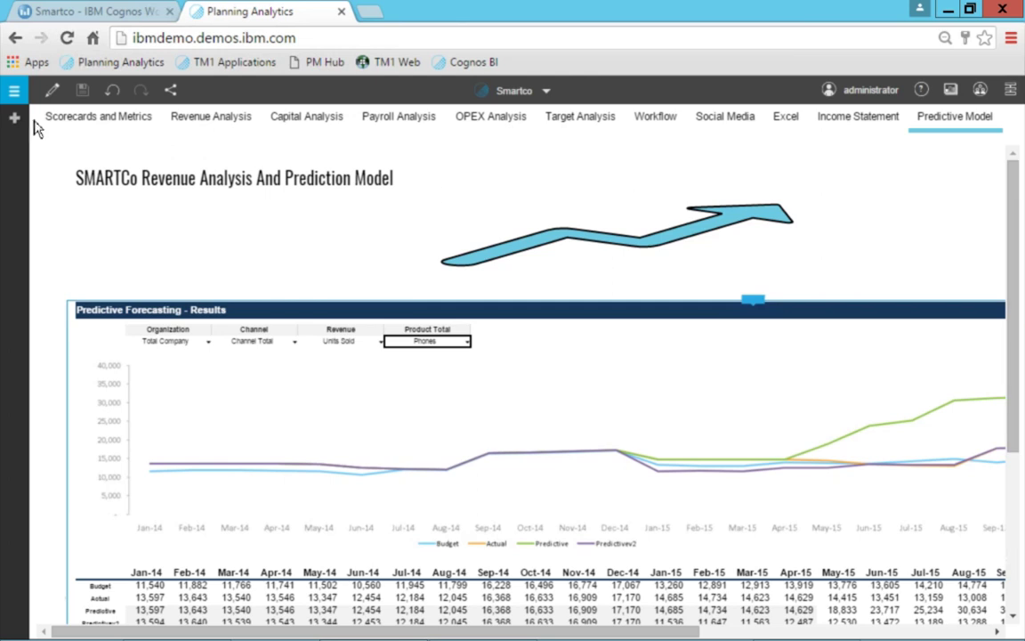
{"action": "left_click", "coordinate": [52, 92]}
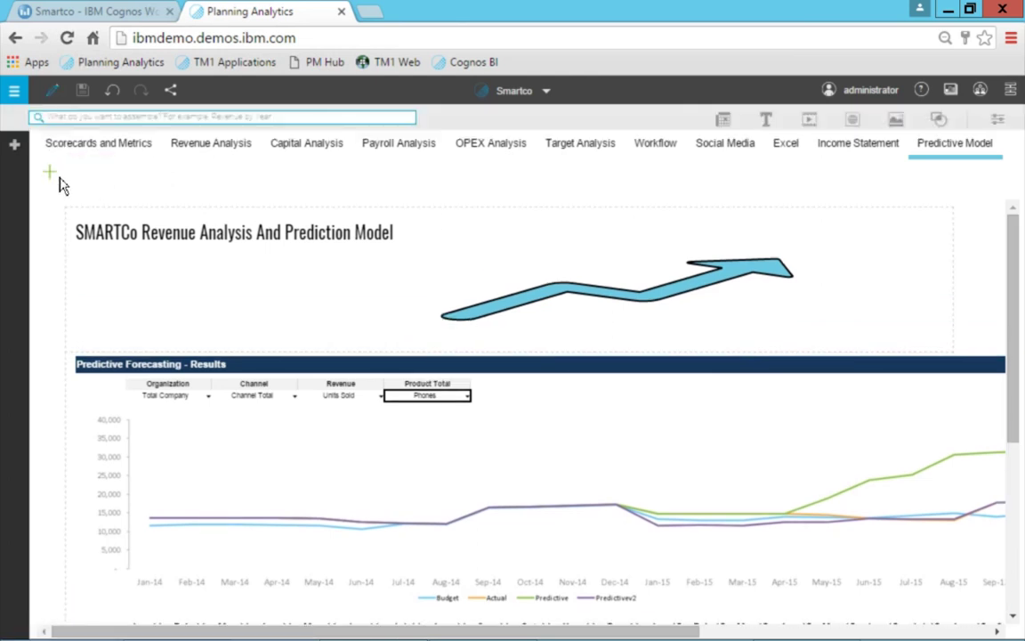
{"action": "left_click", "coordinate": [50, 174]}
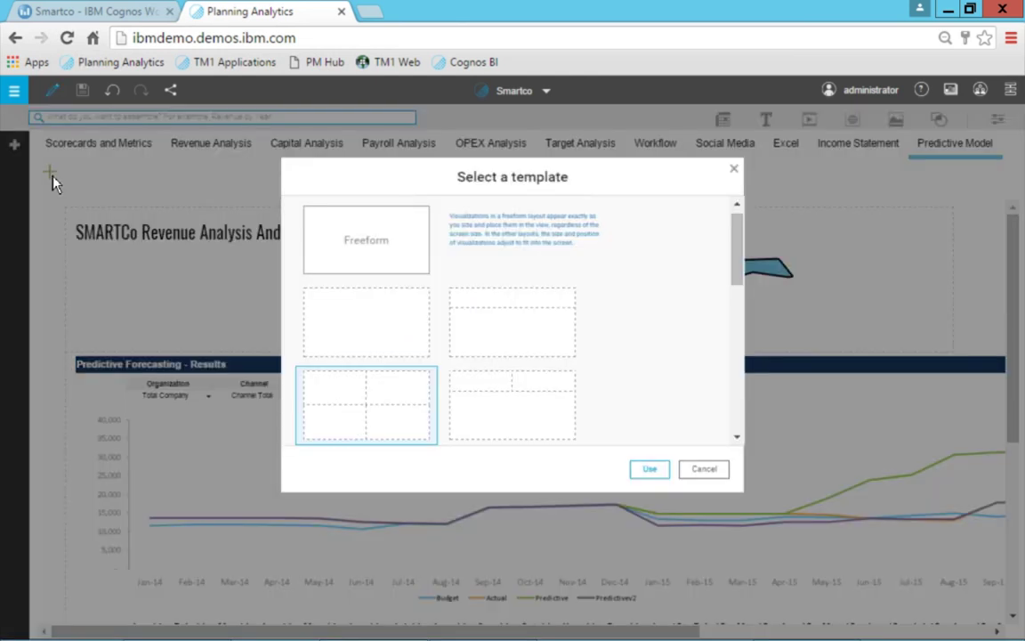
{"action": "left_click", "coordinate": [366, 248]}
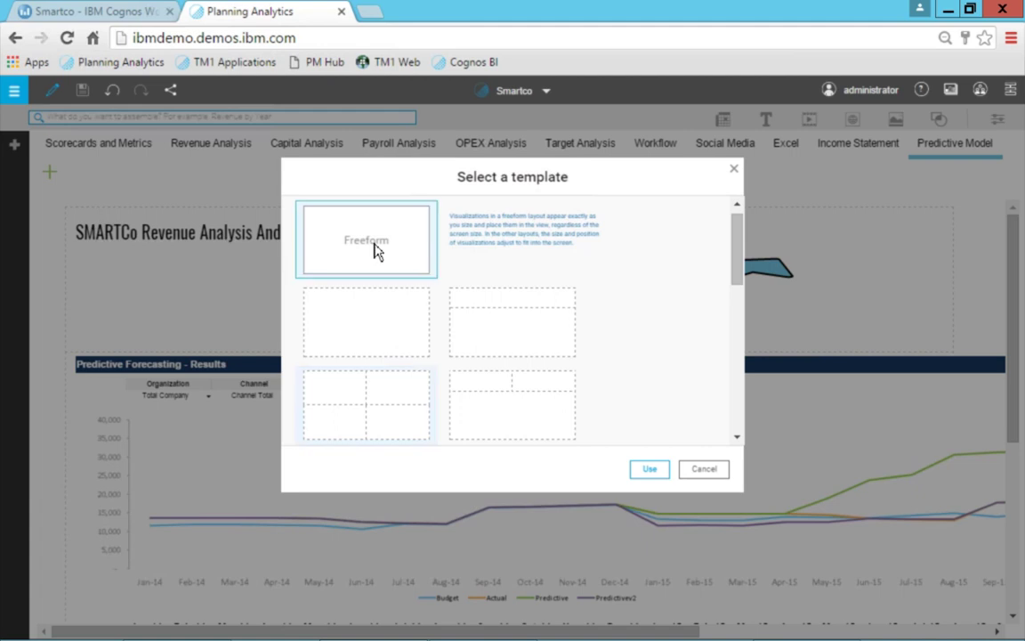
{"action": "left_click", "coordinate": [650, 471]}
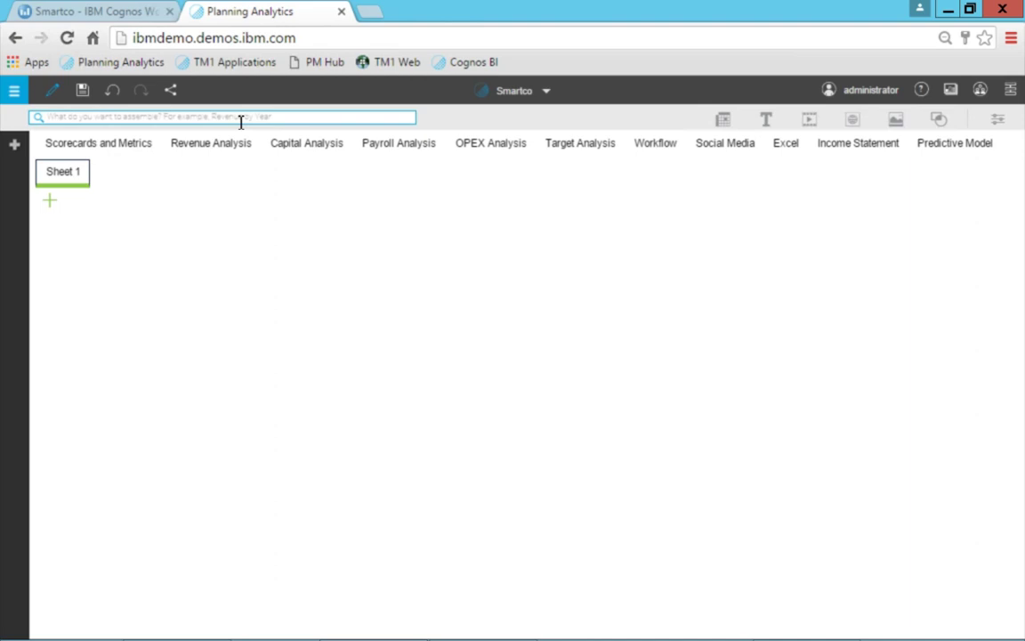
Search for "age and gender" and add the resulting Gender by Age view to Sheet 1, leaving it selected
{"action": "left_click", "coordinate": [279, 119]}
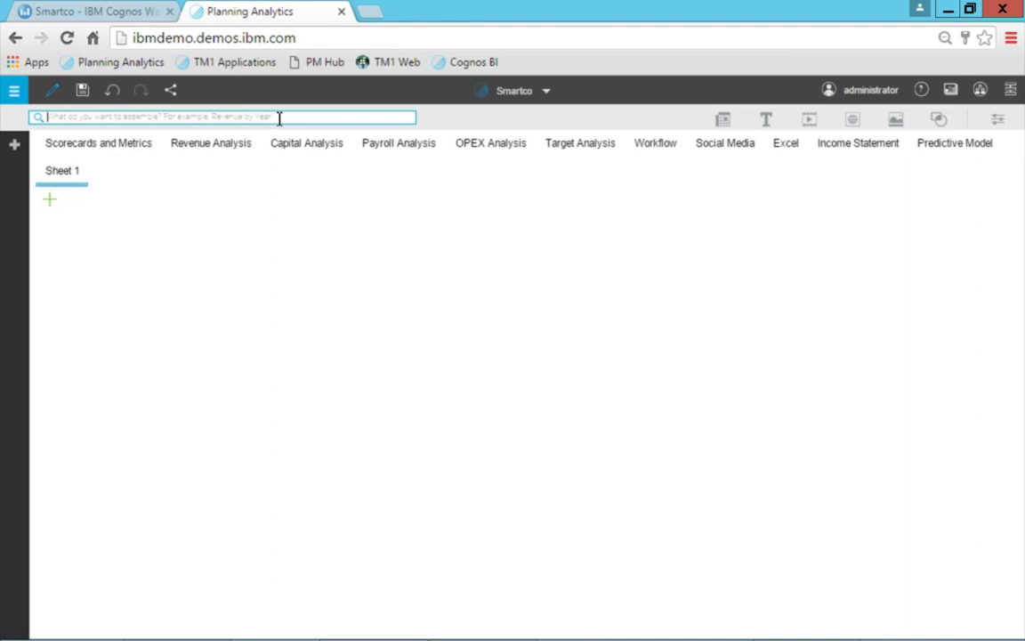
{"action": "type", "text": "age and s"}
{"action": "type", "text": "ender"}
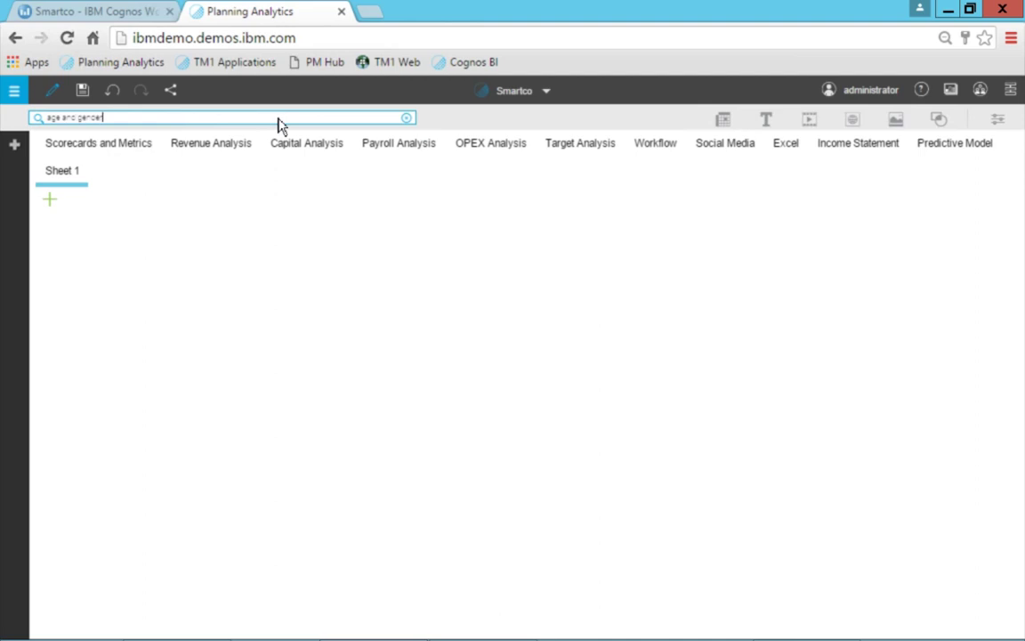
{"action": "key", "text": "Return"}
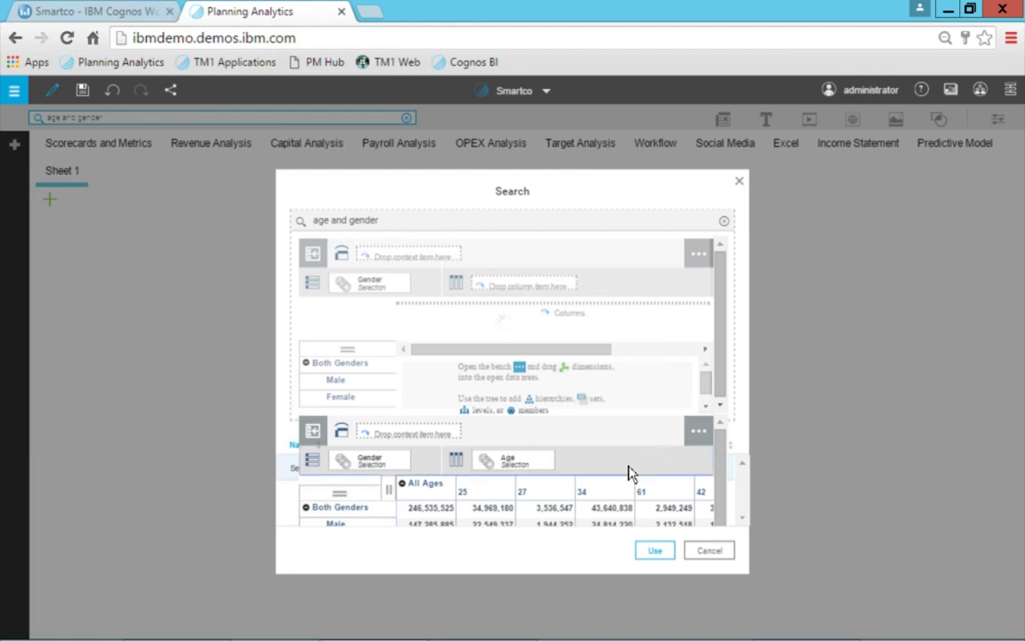
{"action": "left_click", "coordinate": [657, 550]}
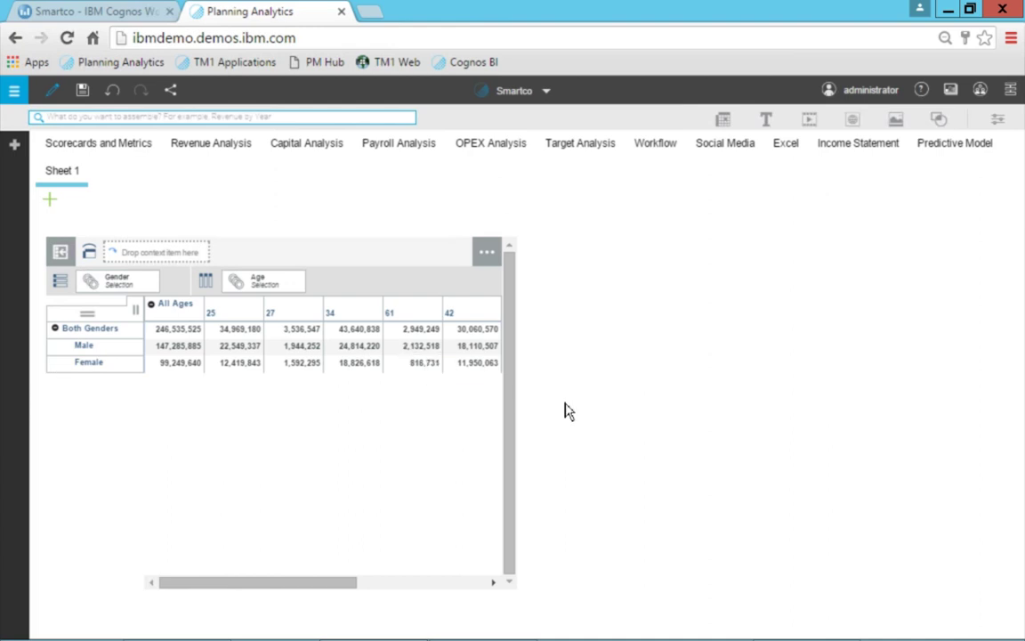
{"action": "left_click", "coordinate": [520, 412]}
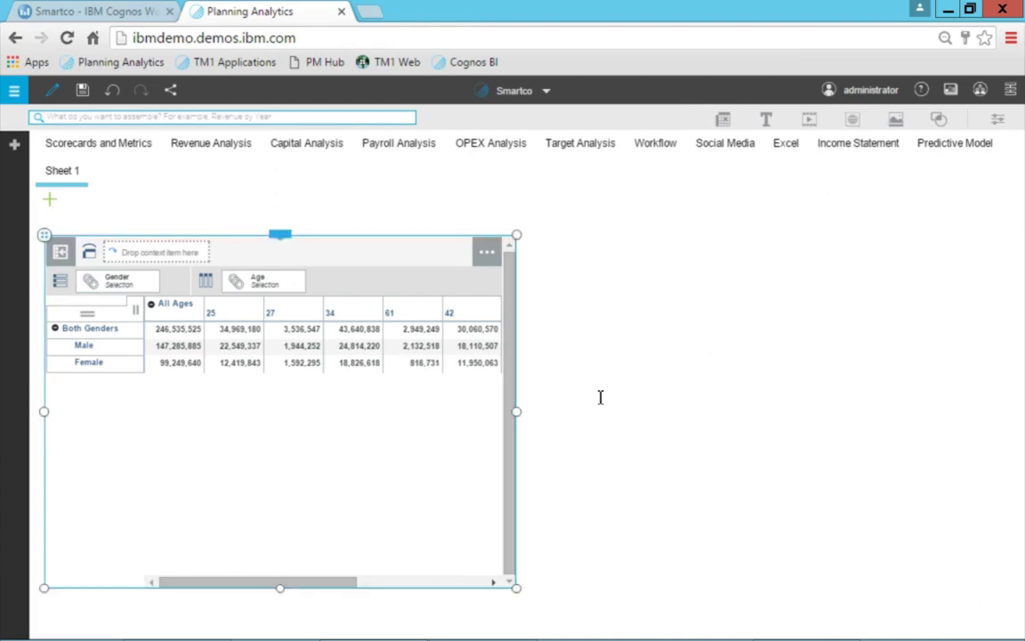
Widen the Gender by Age view across the sheet and add all its remaining dimensions to the context area
{"action": "left_click_drag", "start_coordinate": [521, 418], "coordinate": [676, 420]}
{"action": "left_click_drag", "start_coordinate": [748, 422], "coordinate": [920, 416]}
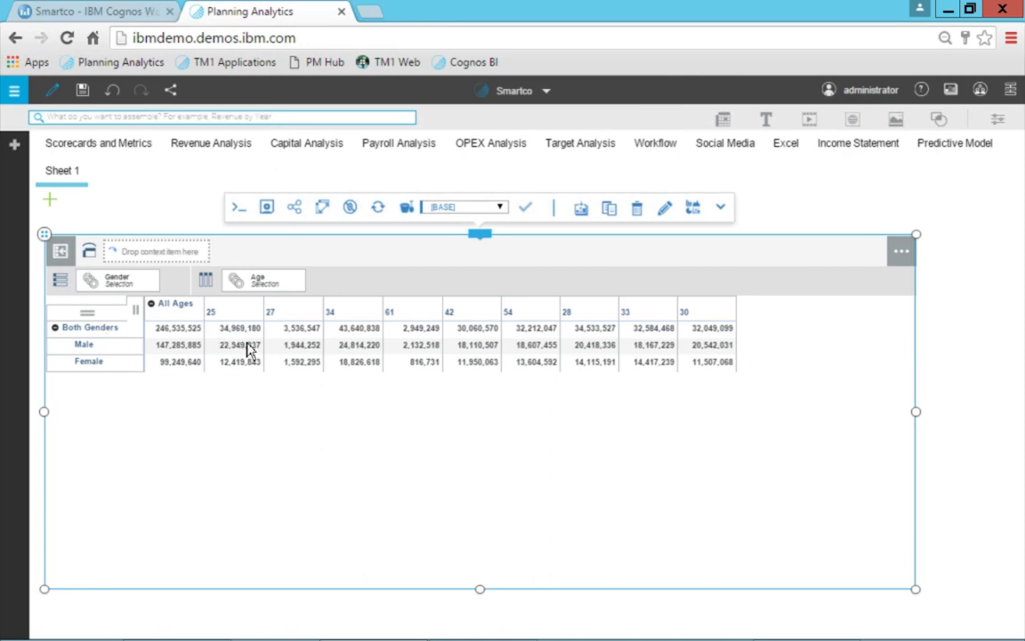
{"action": "left_click", "coordinate": [901, 253]}
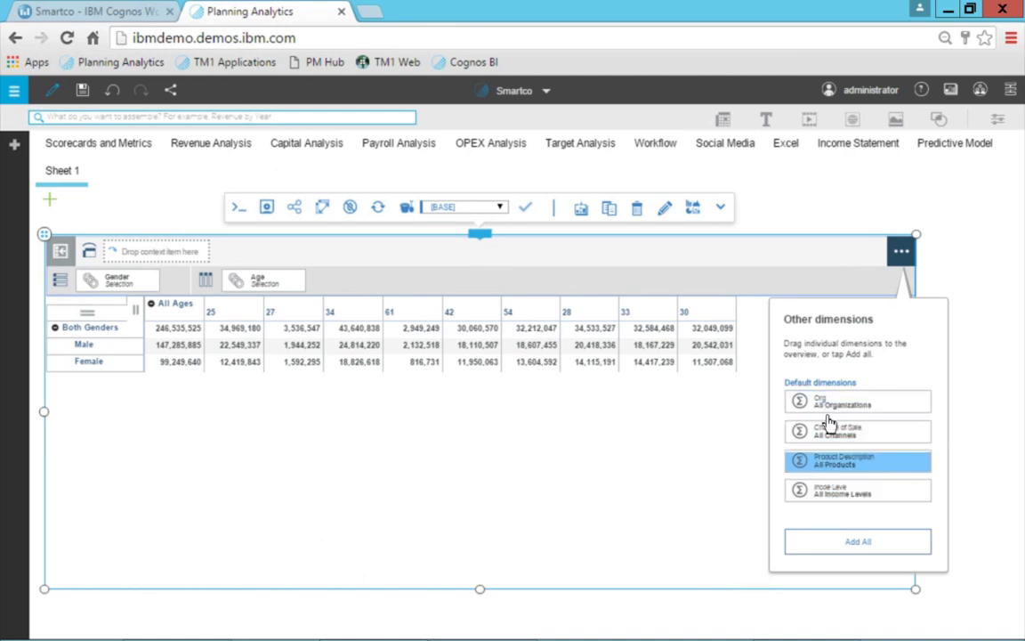
{"action": "left_click", "coordinate": [848, 544]}
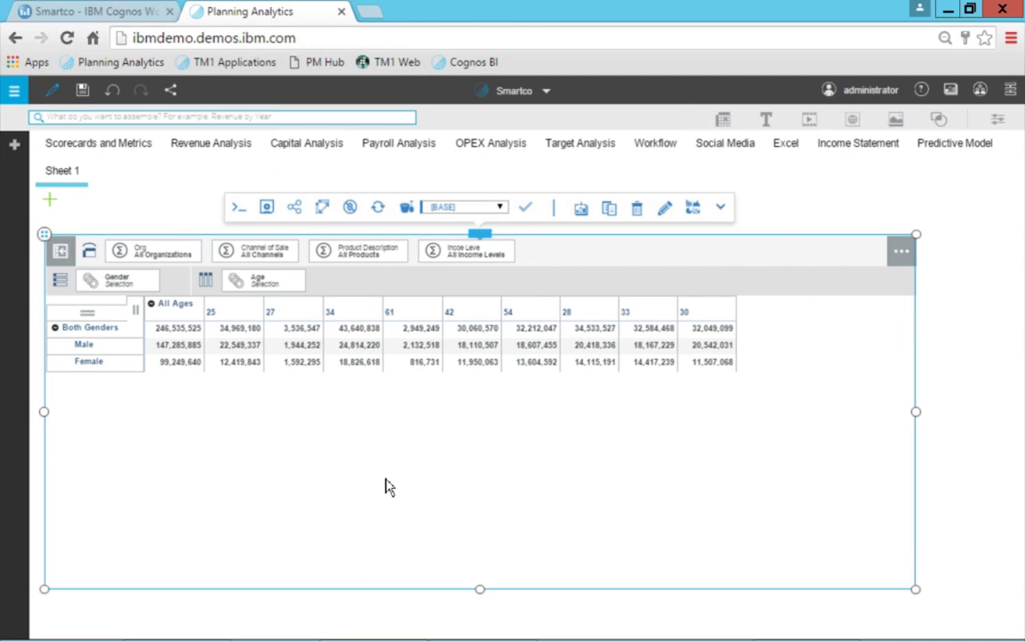
Swap Gender with Age, and swap Age with Product Description, putting products on the rows and Gender on the columns
{"action": "left_click_drag", "start_coordinate": [123, 285], "coordinate": [305, 286]}
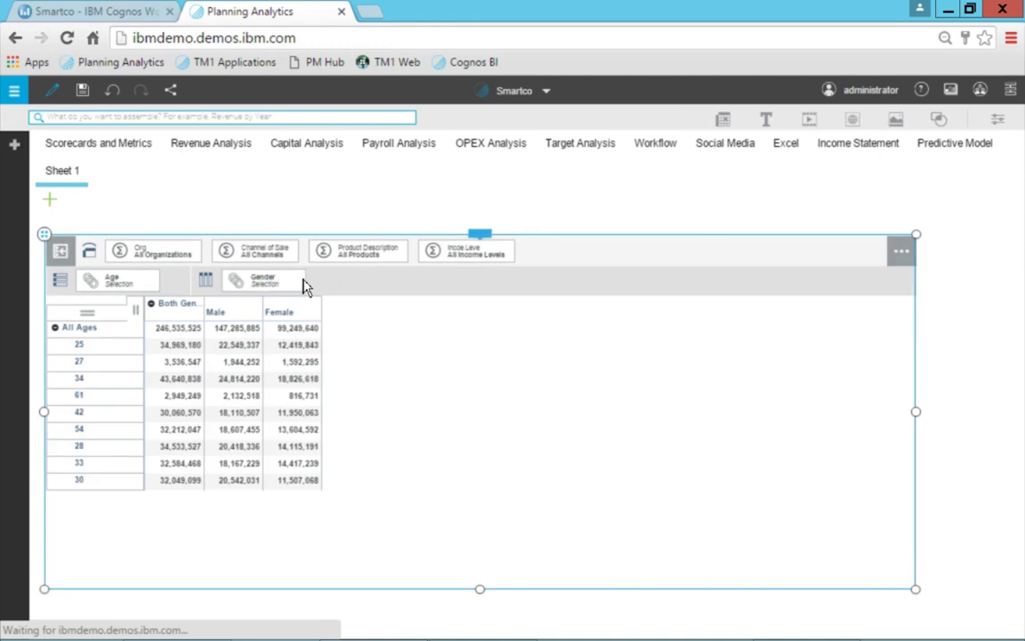
{"action": "left_click_drag", "start_coordinate": [119, 289], "coordinate": [344, 253]}
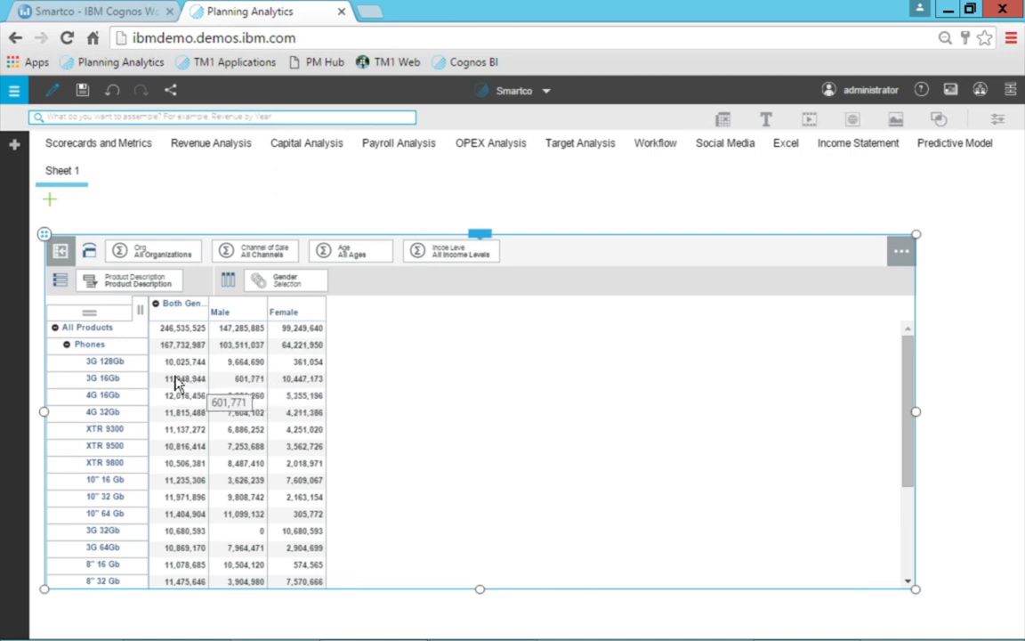
Compare the male value for 3G 128Gb and the male and female values for 3G 16Gb
{"action": "left_click", "coordinate": [68, 347]}
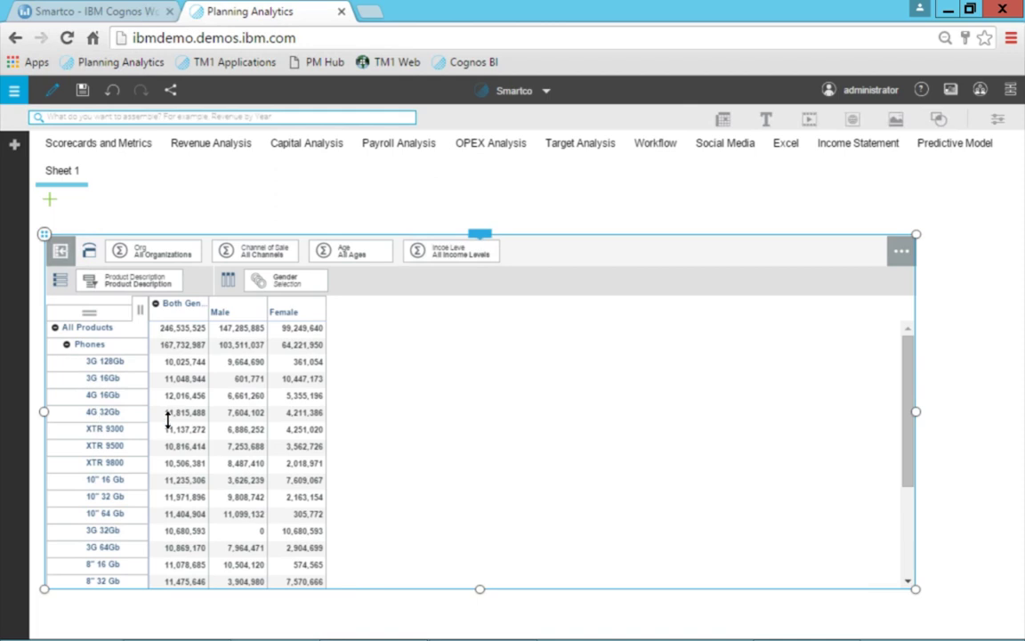
{"action": "left_click", "coordinate": [242, 364]}
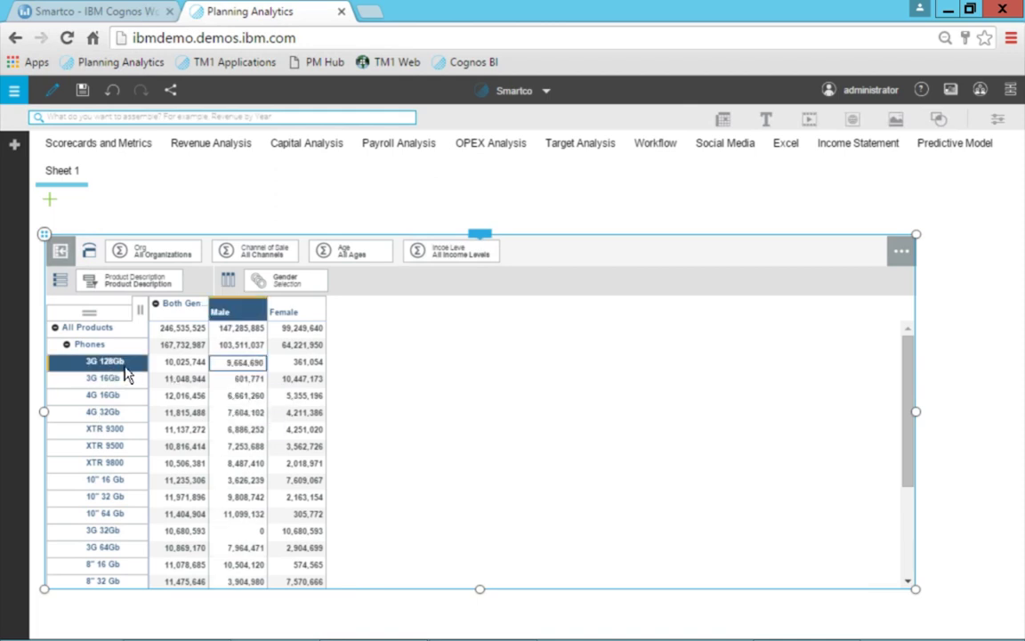
{"action": "left_click", "coordinate": [238, 383]}
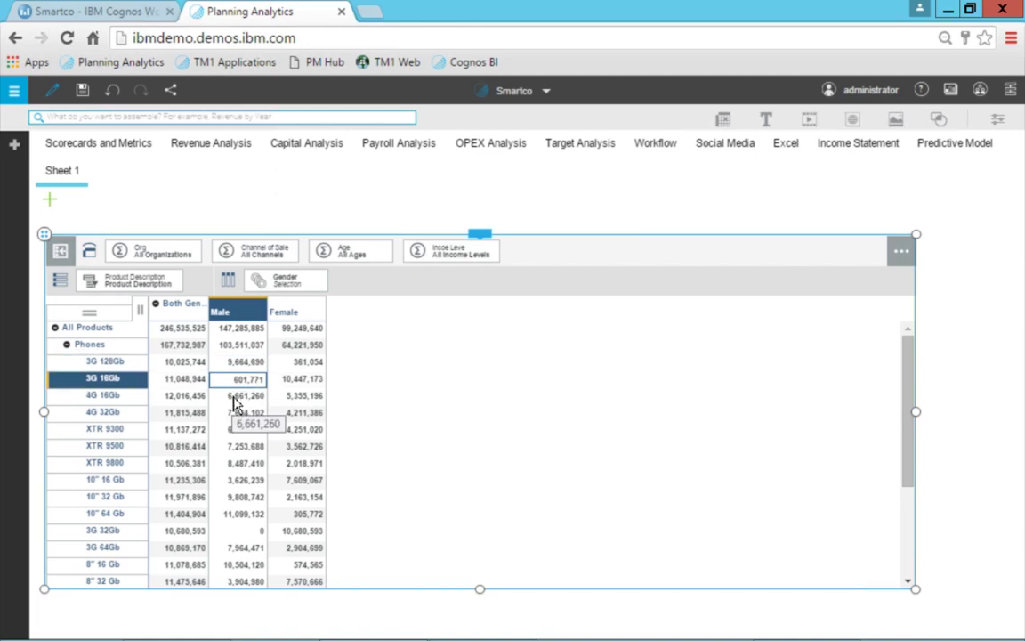
{"action": "left_click", "coordinate": [301, 382]}
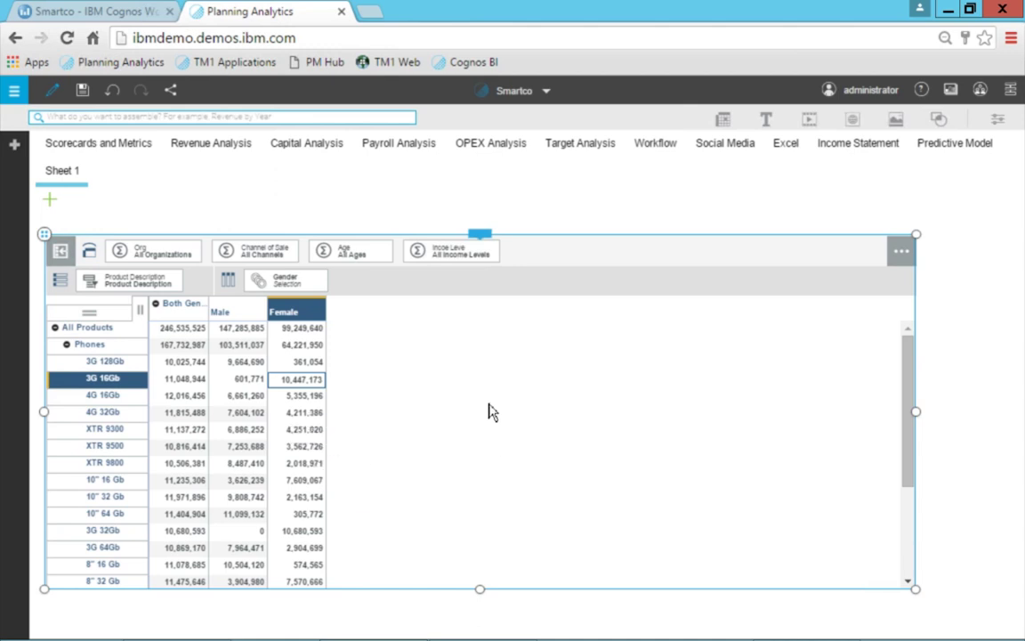
Try the product by gender view as a word cloud and as a heat chart
{"action": "left_click", "coordinate": [747, 400]}
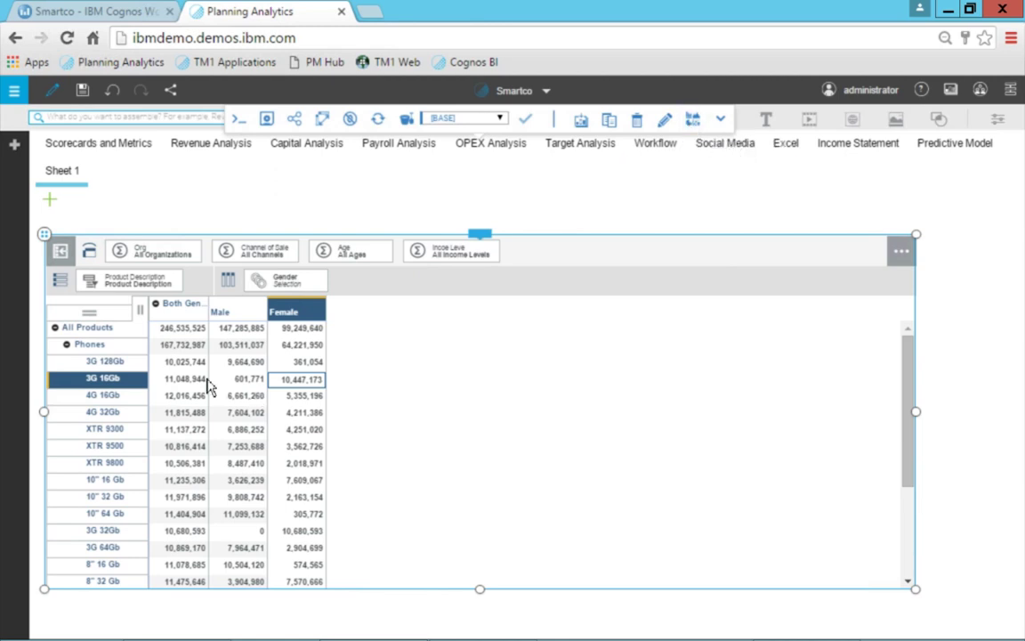
{"action": "left_click", "coordinate": [695, 122]}
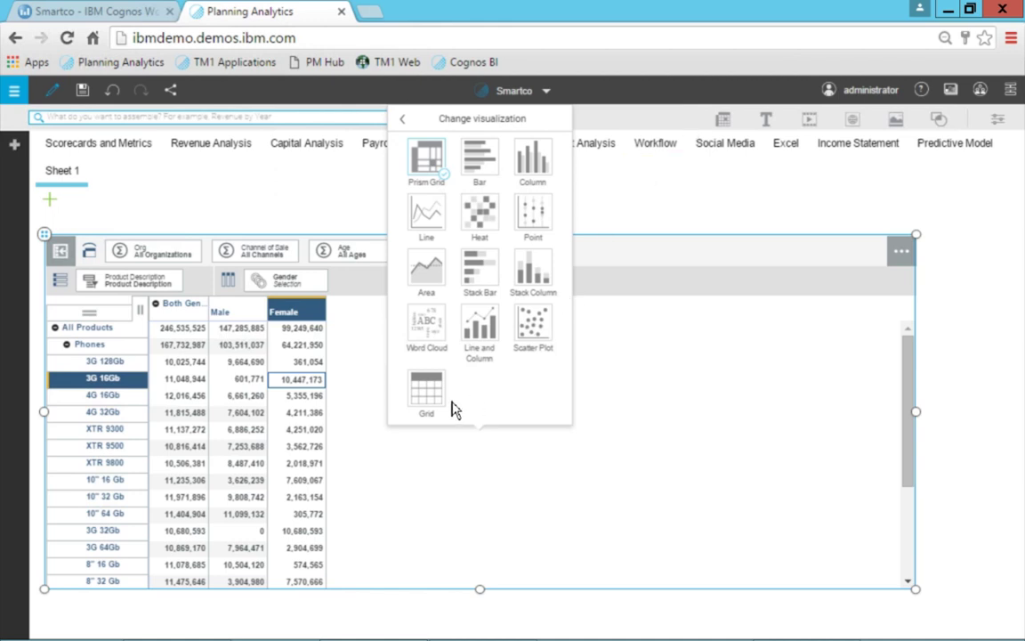
{"action": "left_click", "coordinate": [480, 221]}
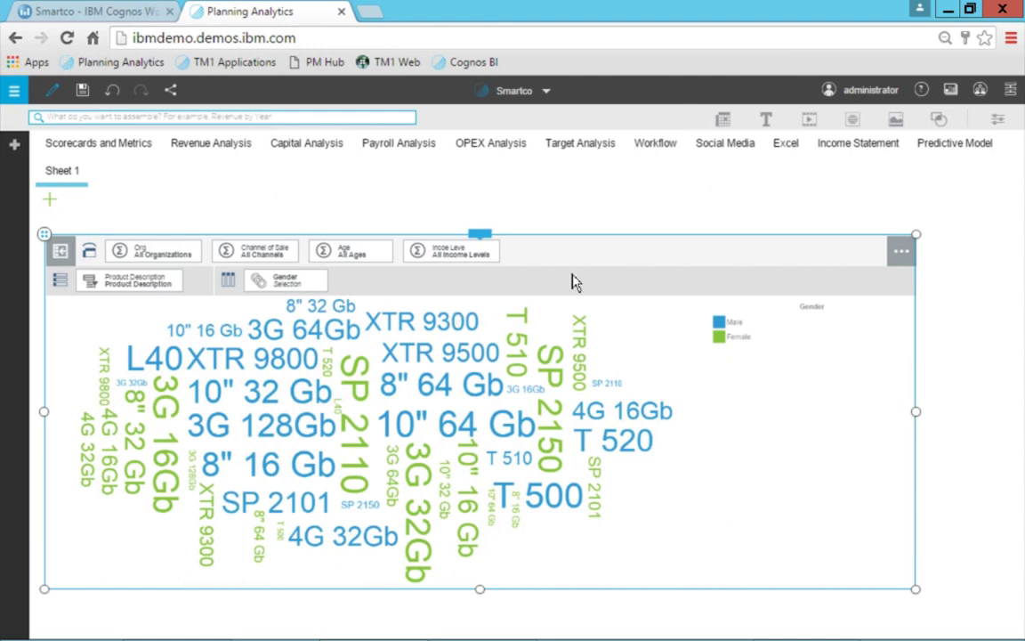
{"action": "left_click", "coordinate": [800, 401]}
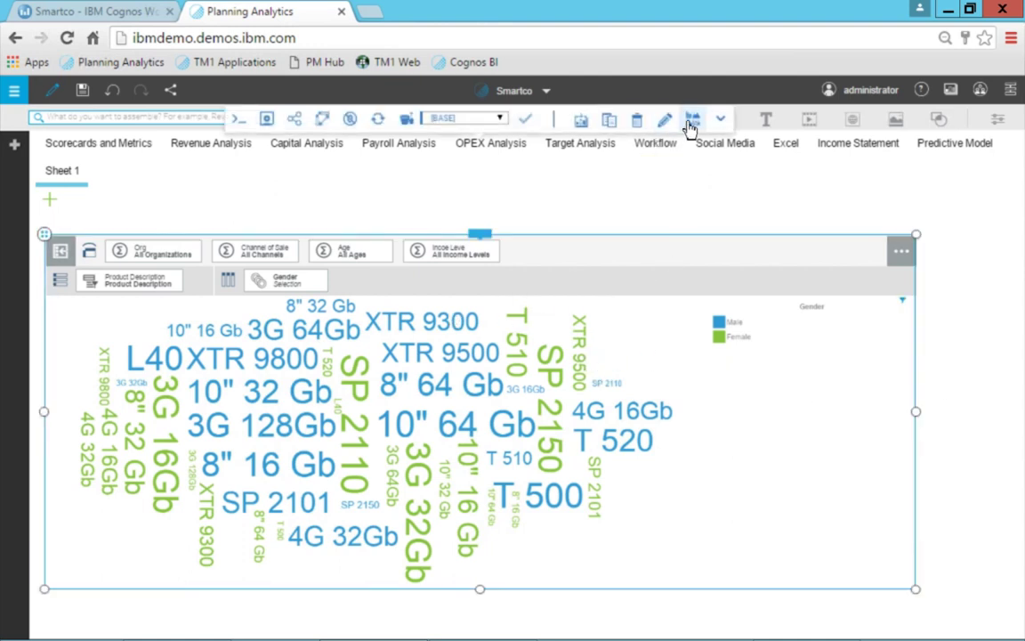
{"action": "left_click", "coordinate": [693, 121]}
{"action": "left_click", "coordinate": [476, 212]}
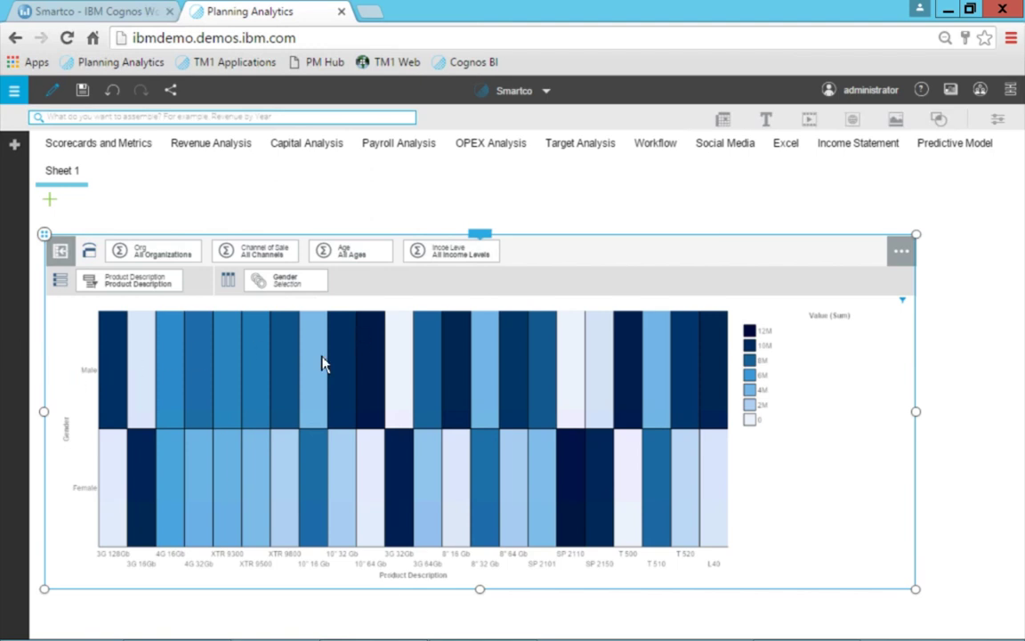
Change the visualization of the product by gender view to a bar chart
{"action": "left_click", "coordinate": [970, 349]}
{"action": "left_click", "coordinate": [827, 371]}
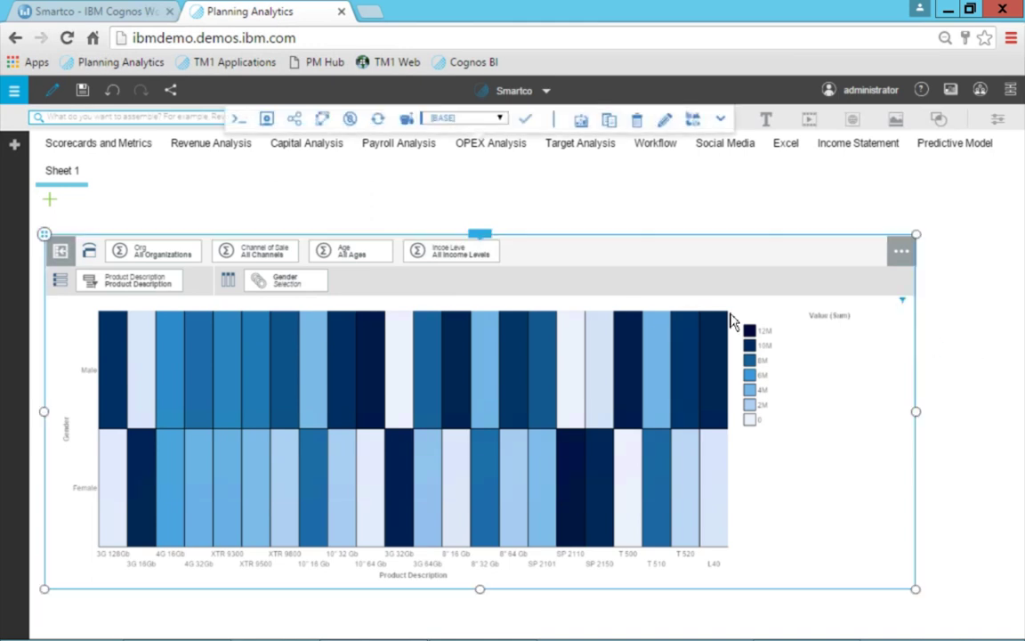
{"action": "left_click", "coordinate": [694, 122]}
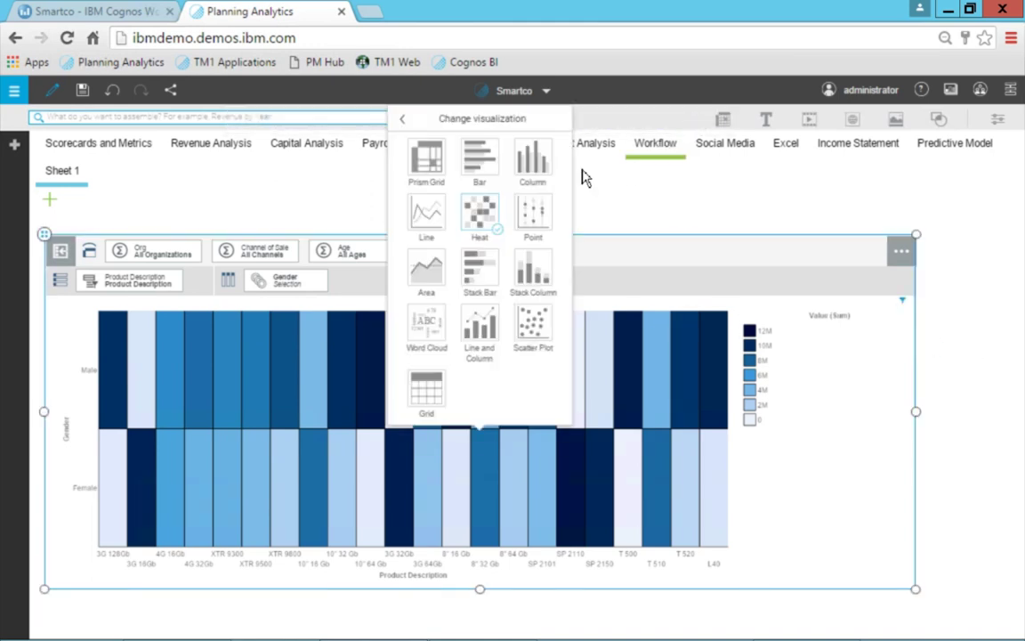
{"action": "left_click", "coordinate": [482, 160]}
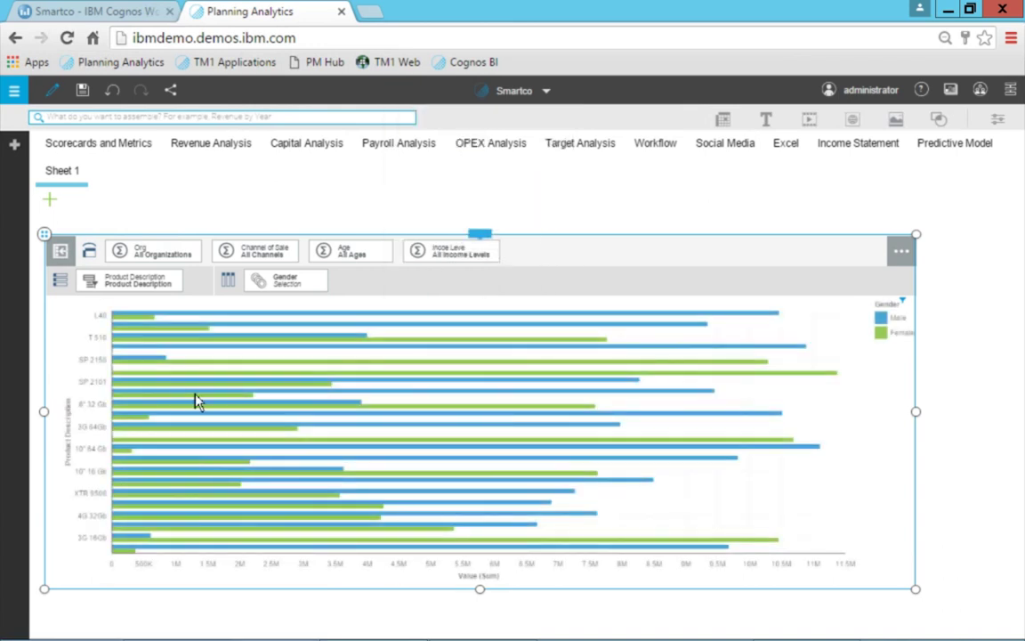
Filter the bar chart to age 25 in the Age context dimension
{"action": "left_click", "coordinate": [285, 285]}
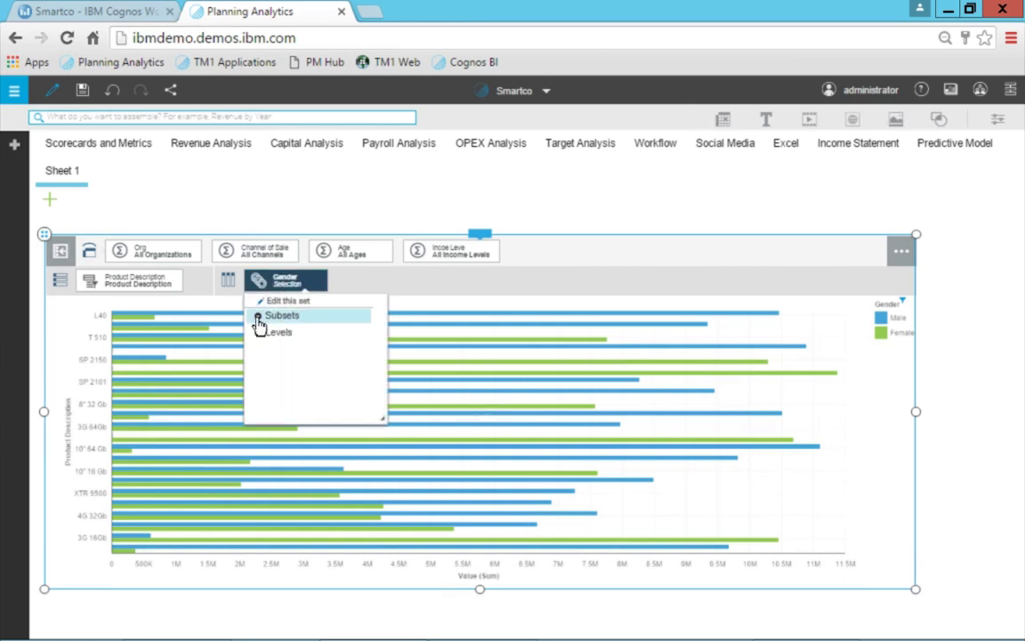
{"action": "left_click", "coordinate": [329, 252]}
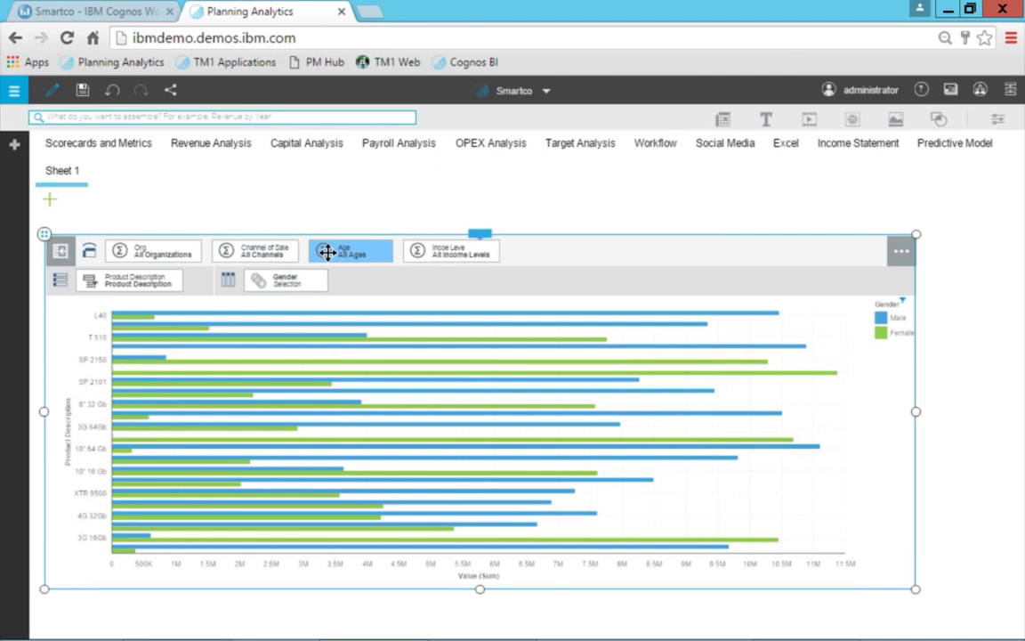
{"action": "left_click", "coordinate": [344, 257]}
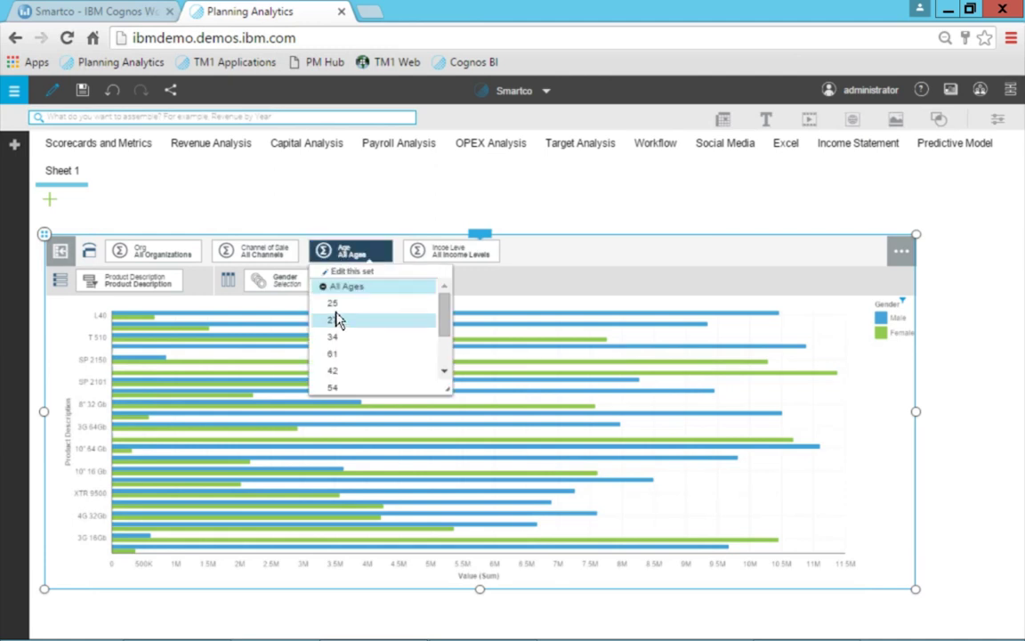
{"action": "left_click", "coordinate": [336, 305]}
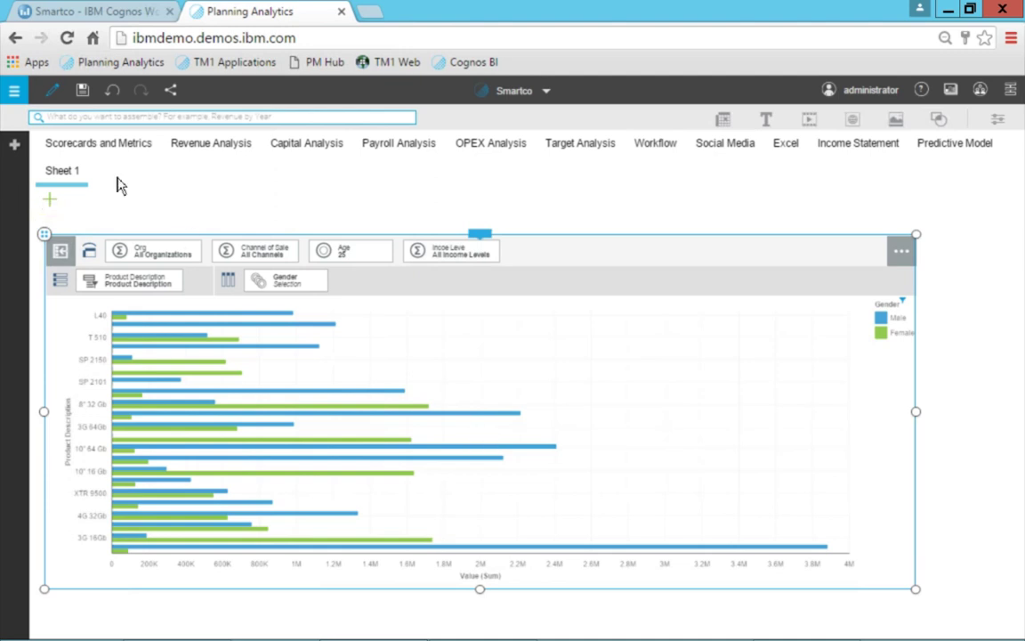
Search the data for "3G Massachusetts variance explanation Jan 2015"
{"action": "left_click", "coordinate": [144, 114]}
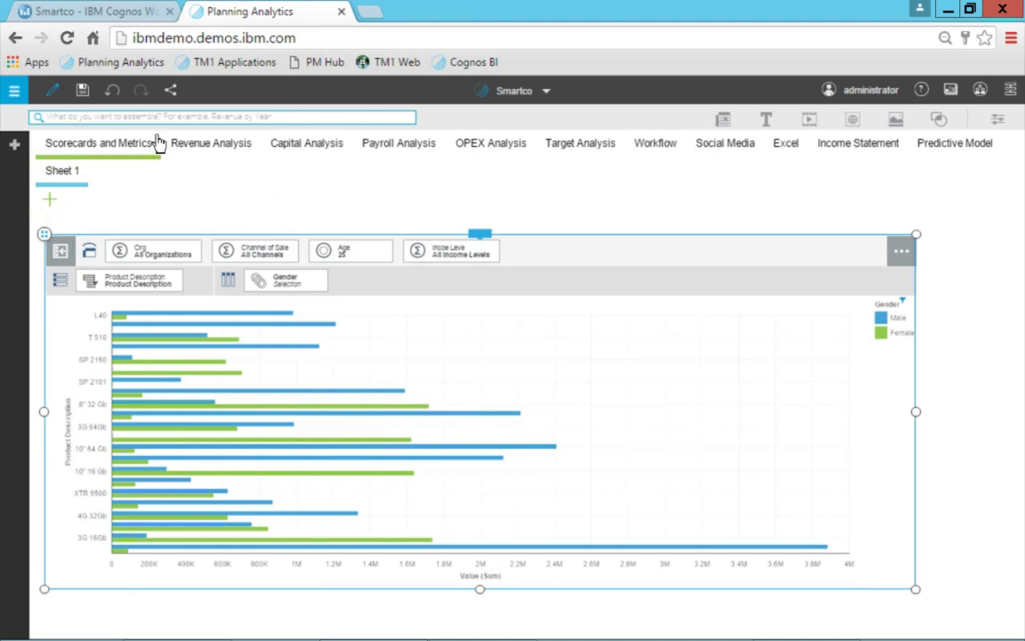
{"action": "type", "text": "3"}
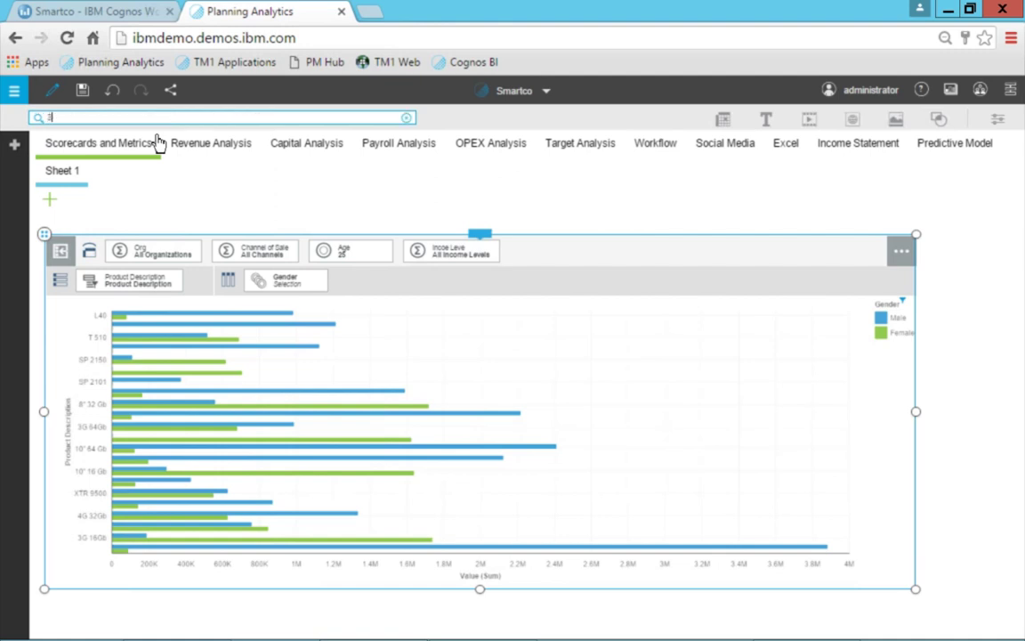
{"action": "type", "text": "G Massachusetts Variance explanatio"}
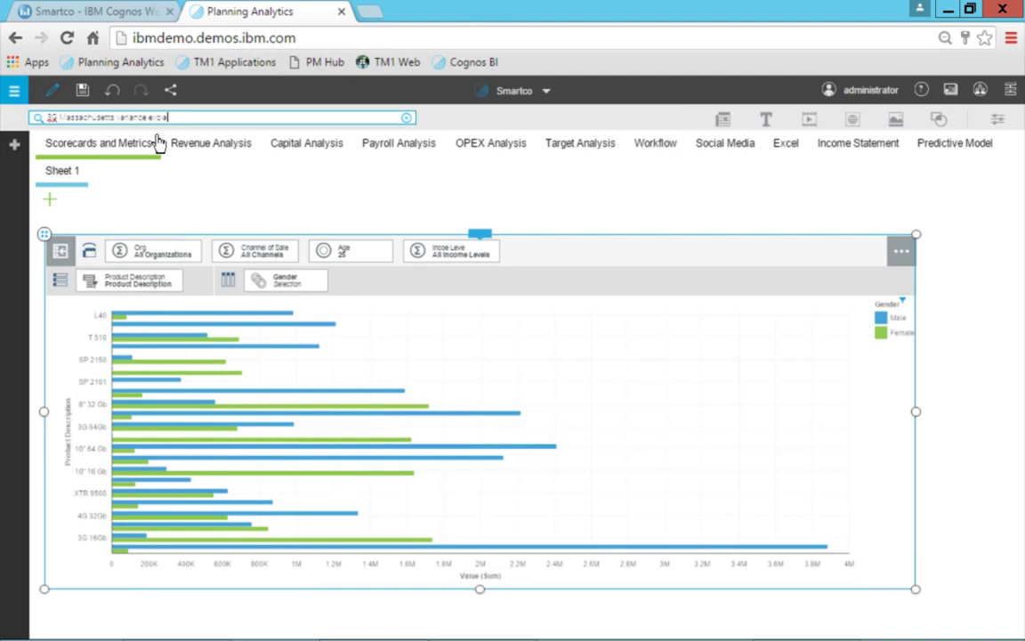
{"action": "type", "text": "n Jan 2015"}
{"action": "key", "text": "Return"}
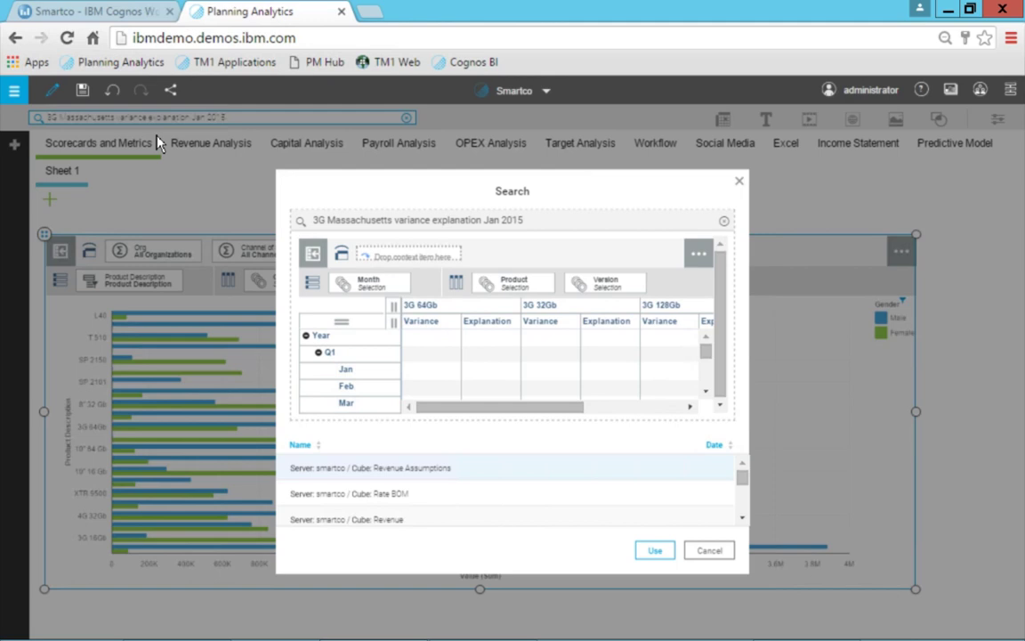
Check the Revenue and Revenue Reporting cube results and add the variance explanation view to Sheet 1
{"action": "left_click", "coordinate": [397, 520]}
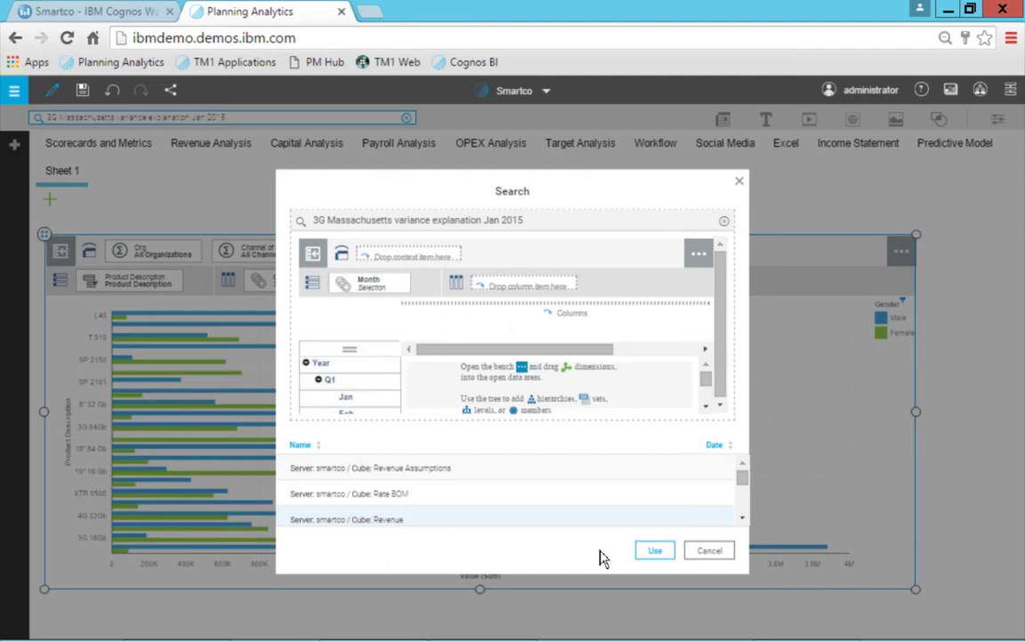
{"action": "scroll", "coordinate": [744, 515], "scroll_direction": "down", "scroll_amount": 3}
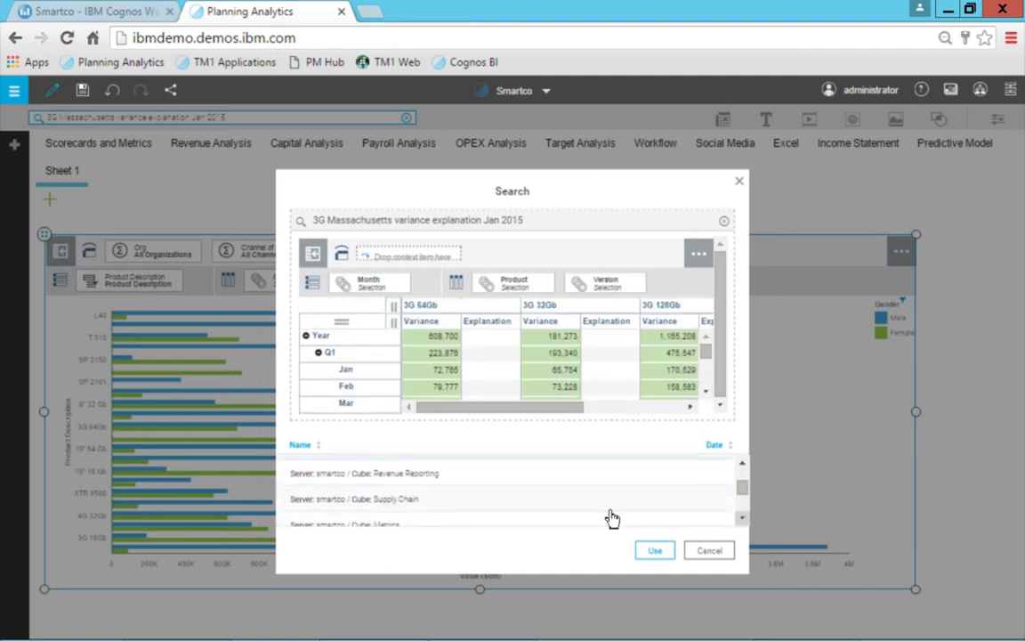
{"action": "left_click", "coordinate": [400, 478]}
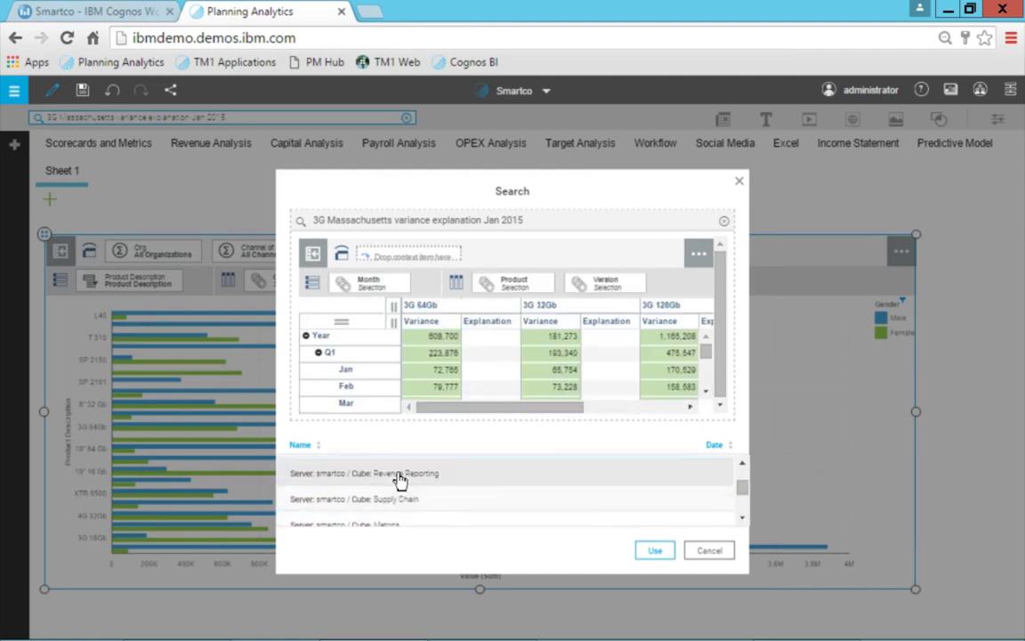
{"action": "left_click", "coordinate": [653, 551]}
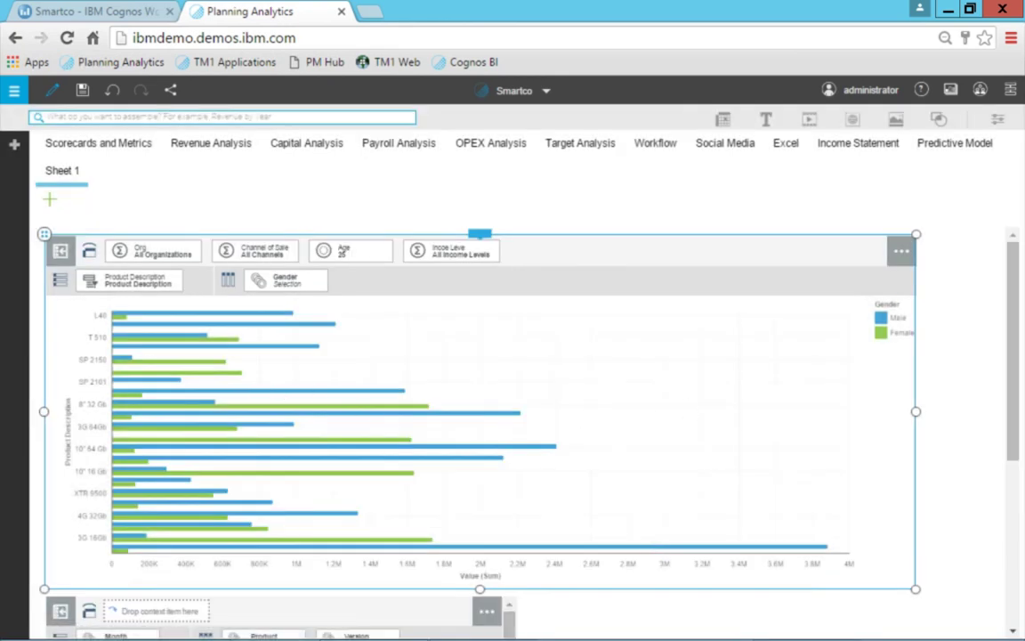
Add all remaining dimensions to the context area of the new variance view and widen it to fit the 3G 16Gb columns
{"action": "left_click_drag", "start_coordinate": [1020, 297], "coordinate": [1019, 501]}
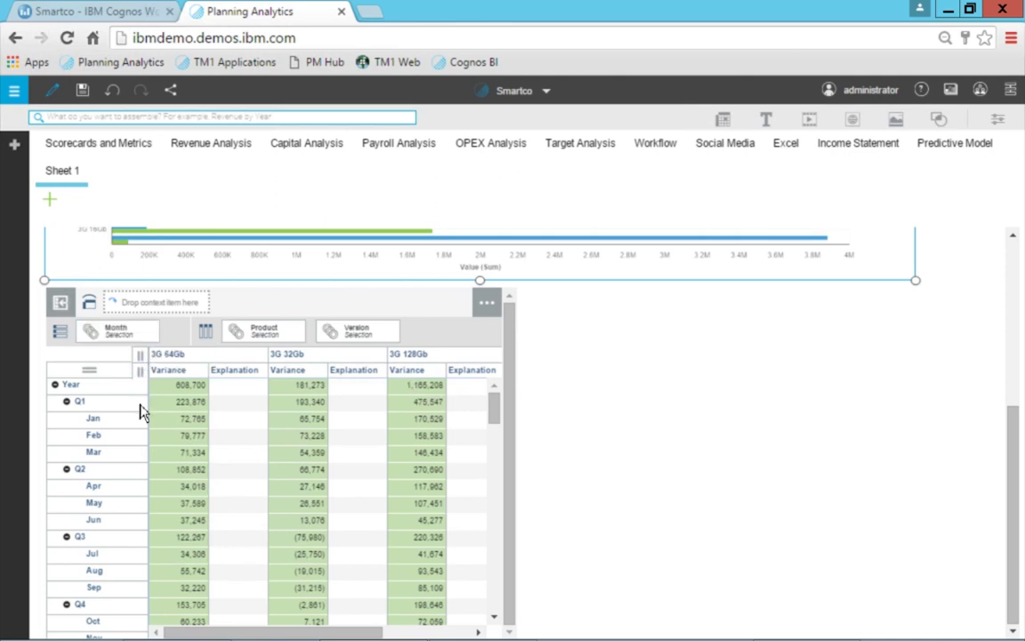
{"action": "left_click", "coordinate": [487, 307]}
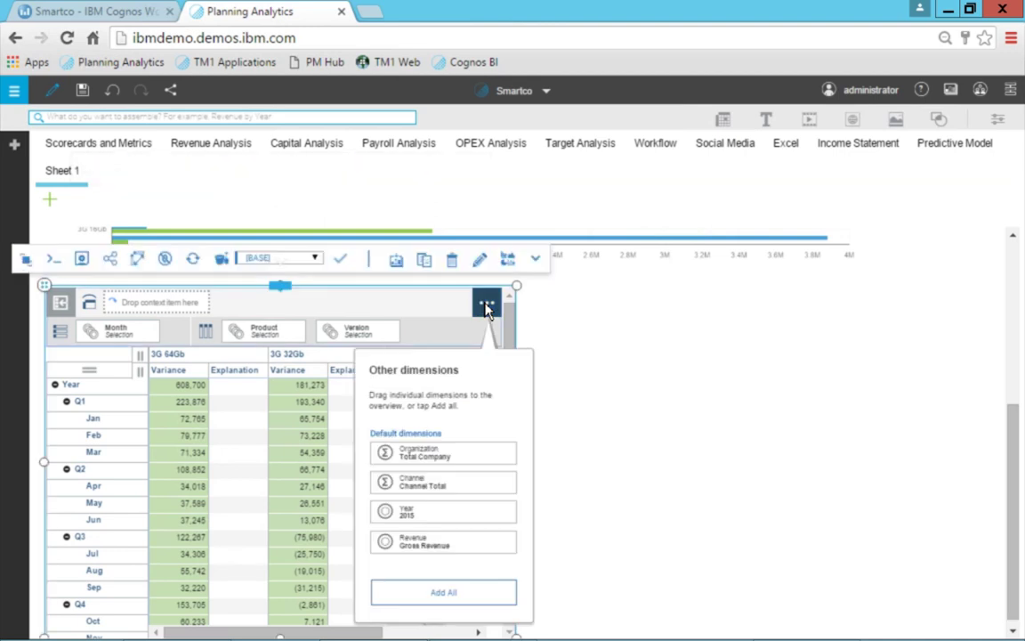
{"action": "left_click", "coordinate": [442, 594]}
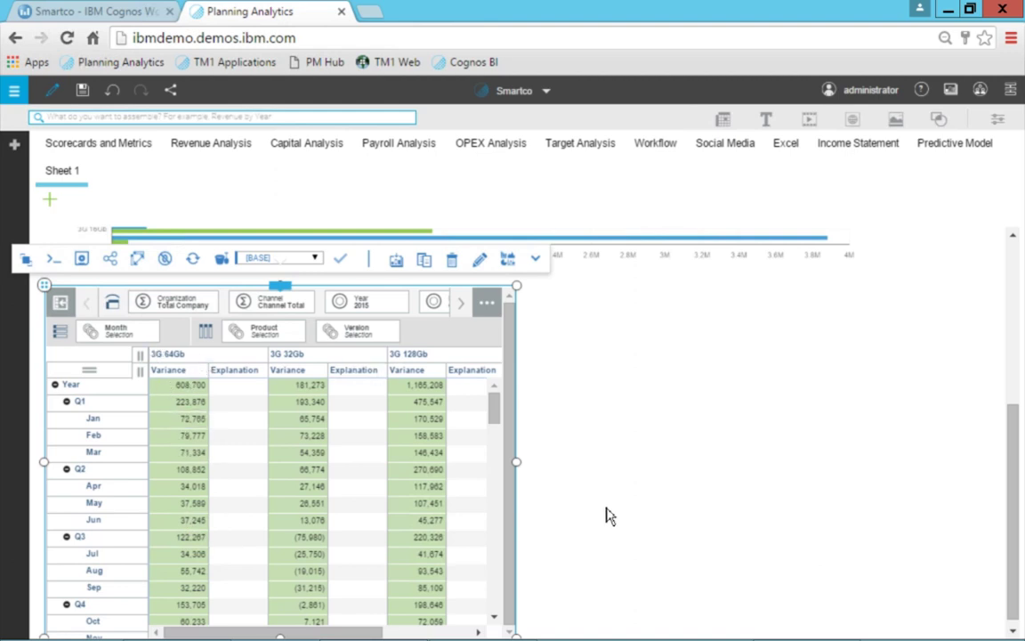
{"action": "left_click_drag", "start_coordinate": [521, 464], "coordinate": [841, 472]}
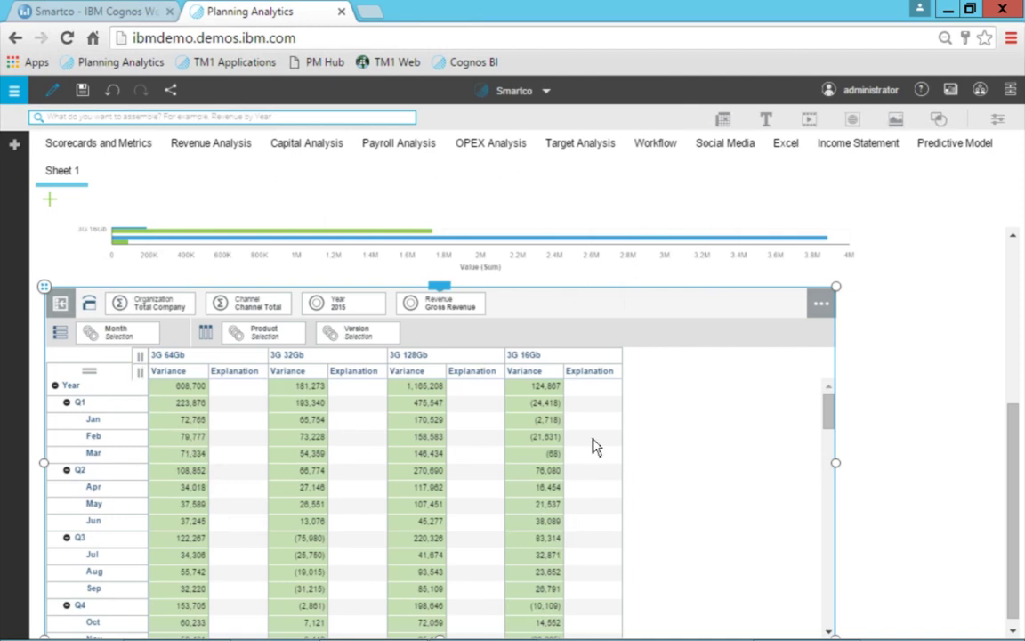
Examine the 3G 64Gb Explanation cells for January and the full year in the variance view
{"action": "left_click", "coordinate": [241, 392]}
{"action": "left_click", "coordinate": [253, 418]}
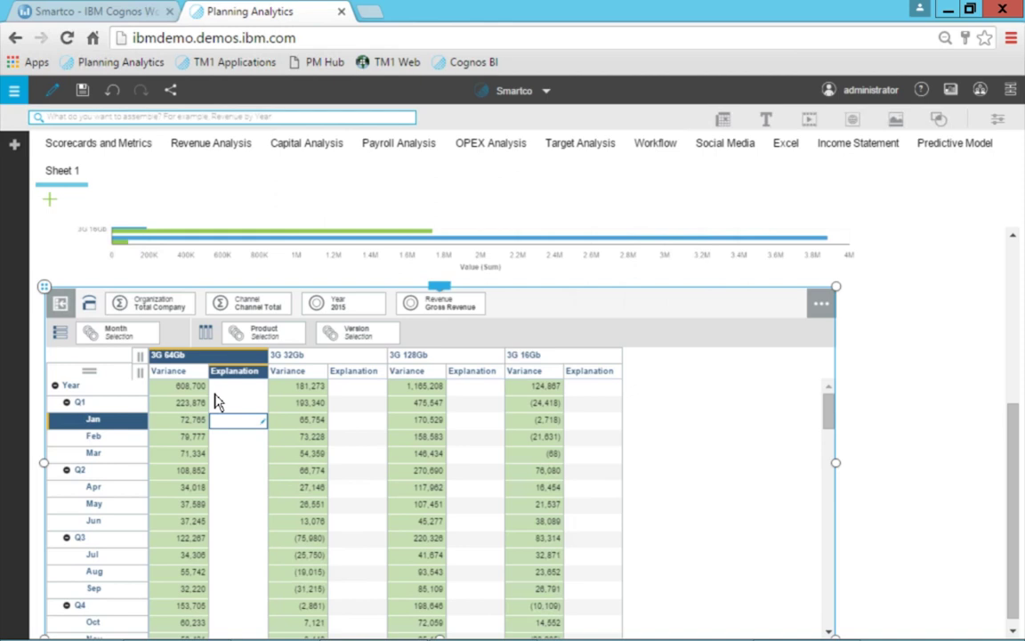
{"action": "left_click", "coordinate": [215, 389]}
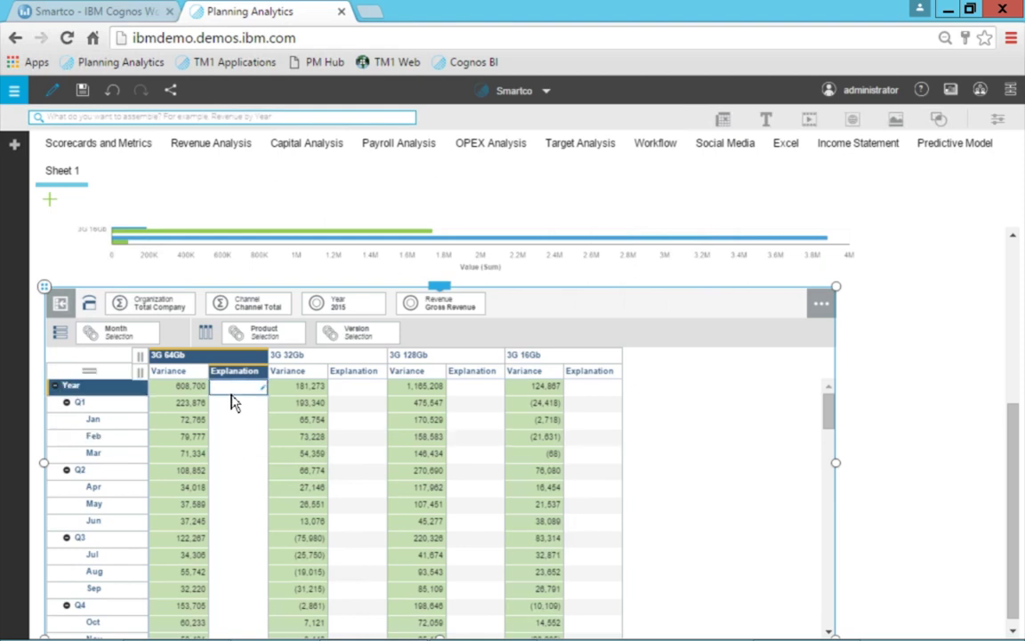
Enter "product is out dated" as the full-year Explanation for 3G 64Gb and check the complete comment text
{"action": "type", "text": "product is out of stock"}
{"action": "key", "text": "Return"}
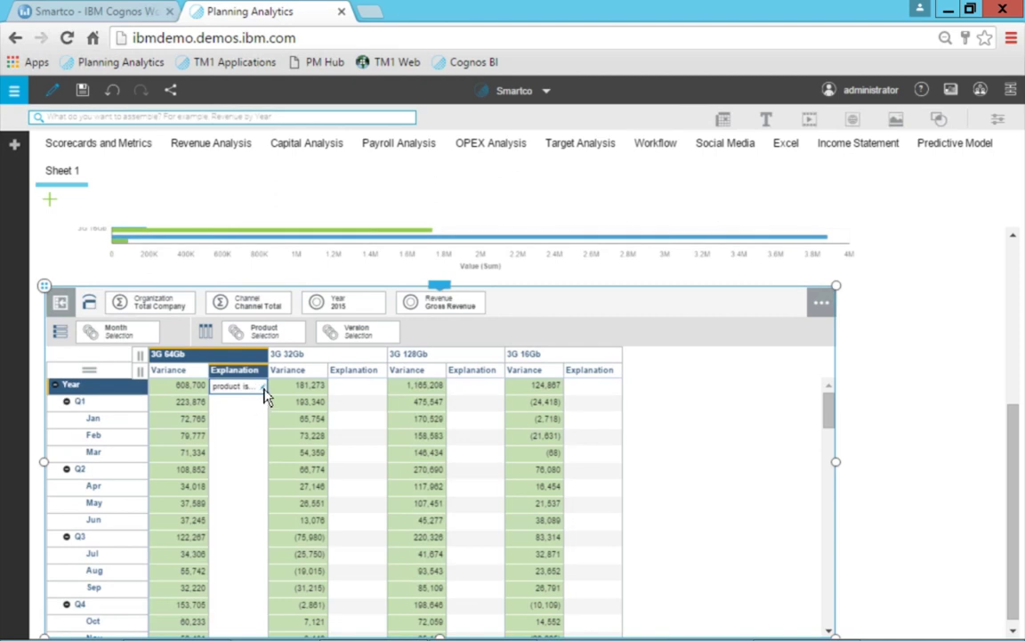
{"action": "left_click", "coordinate": [264, 393]}
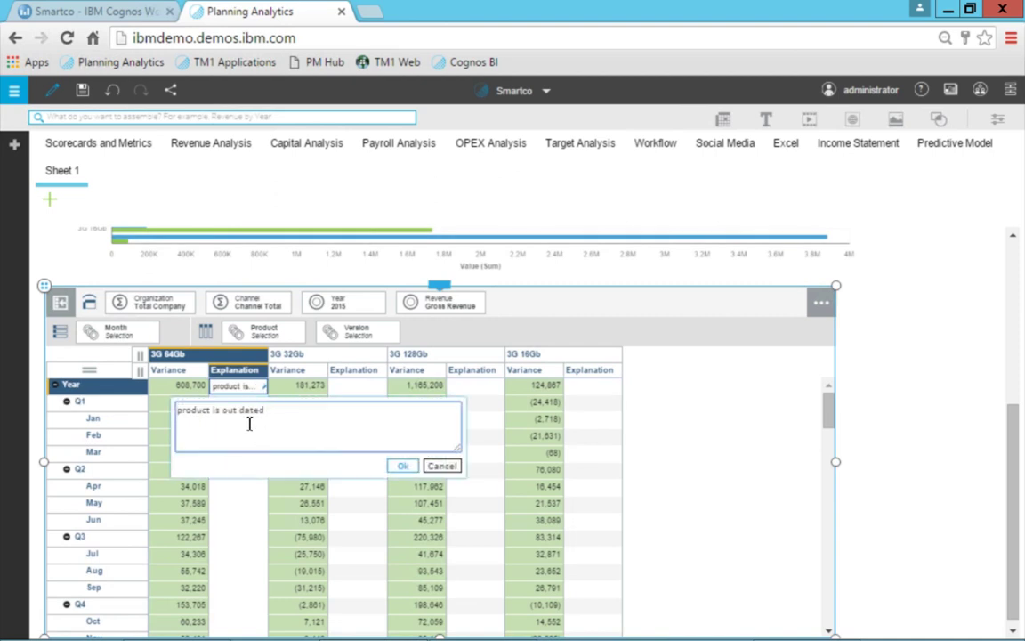
{"action": "left_click", "coordinate": [436, 467]}
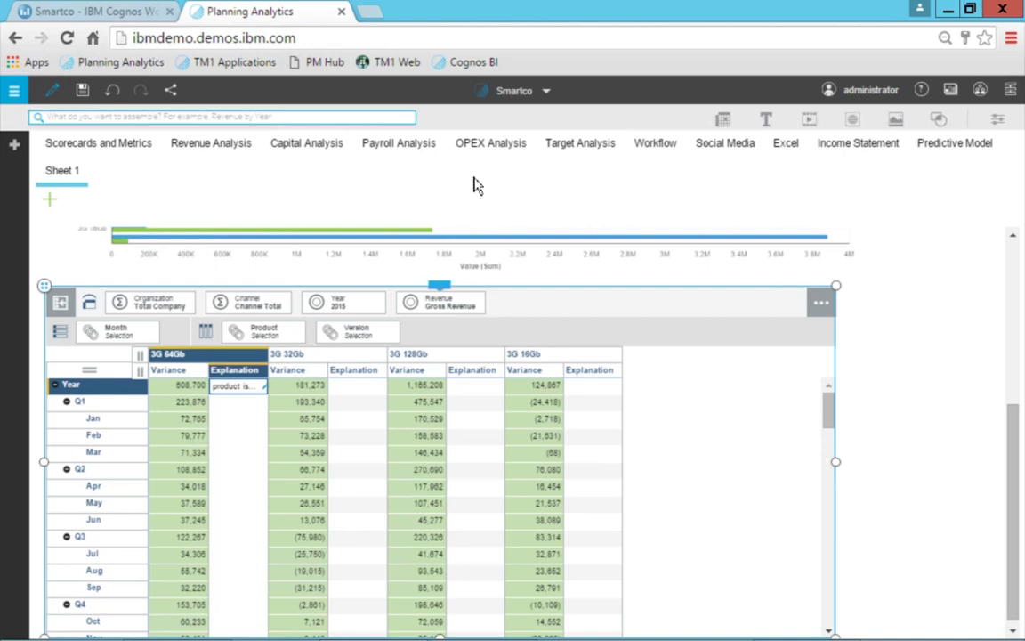
Return to the Welcome page, open Explore and Predict, and sign in to IBM Watson Analytics with the prefilled IBM id
{"action": "left_click", "coordinate": [489, 90]}
{"action": "left_click", "coordinate": [380, 130]}
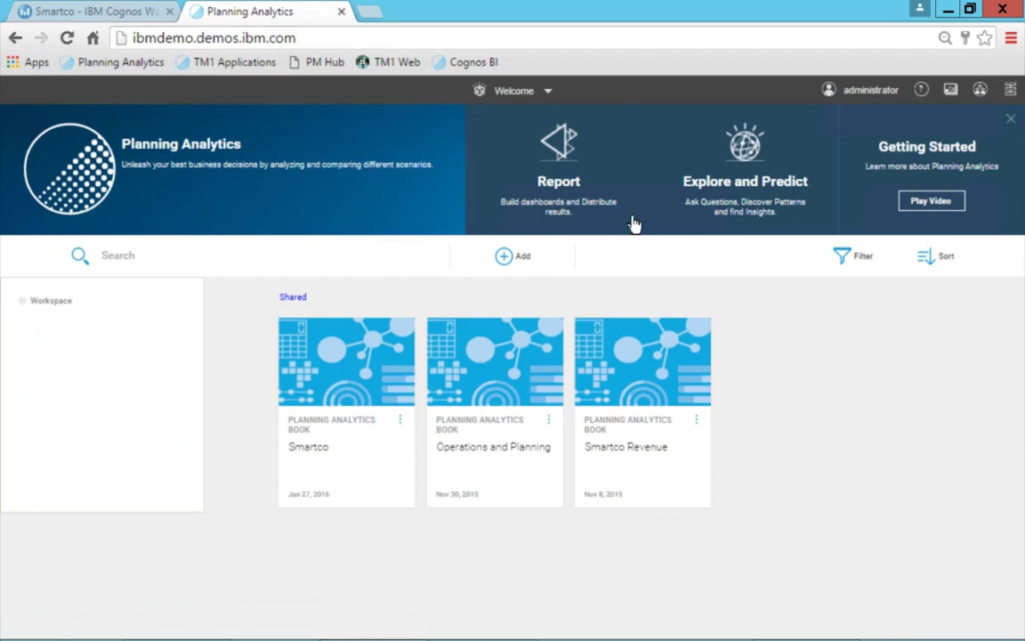
{"action": "left_click", "coordinate": [748, 145]}
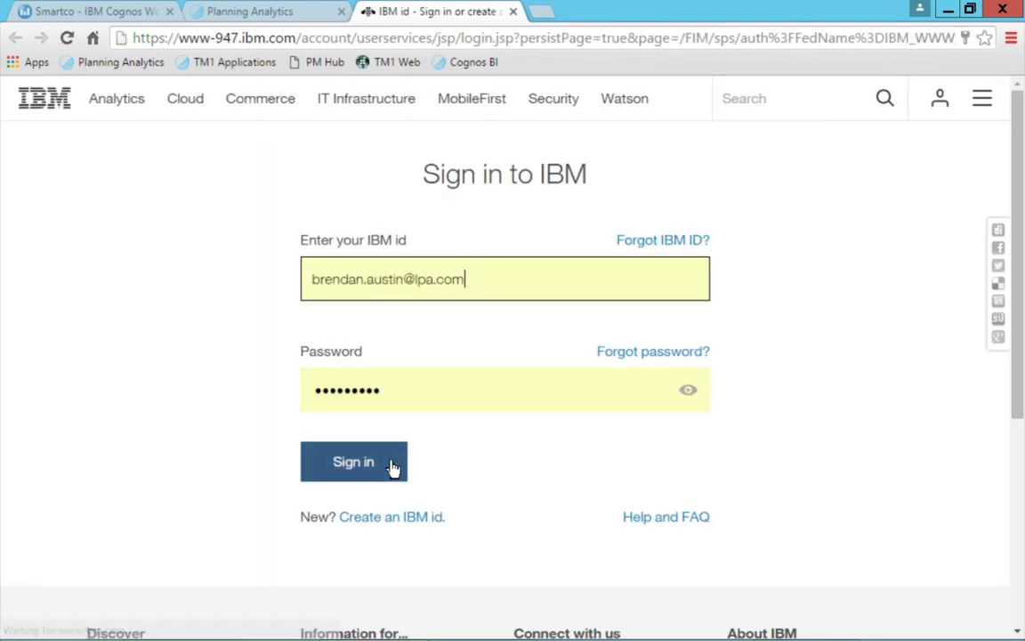
{"action": "left_click", "coordinate": [391, 469]}
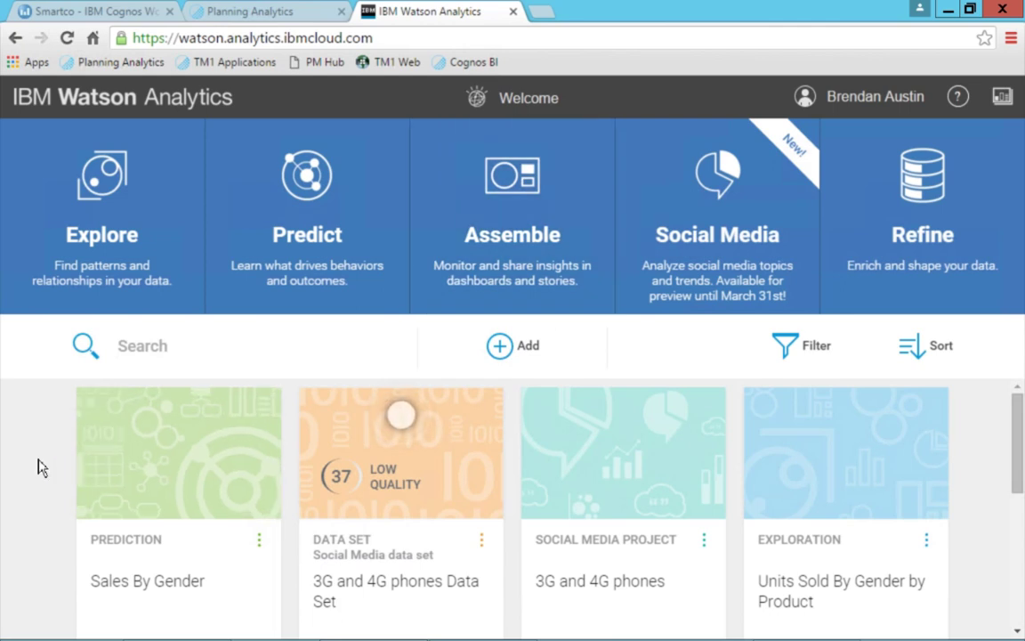
Look through the available Watson Analytics items and open the "3G and 4G phones" social media project
{"action": "scroll", "coordinate": [37, 466], "scroll_direction": "down", "scroll_amount": 3}
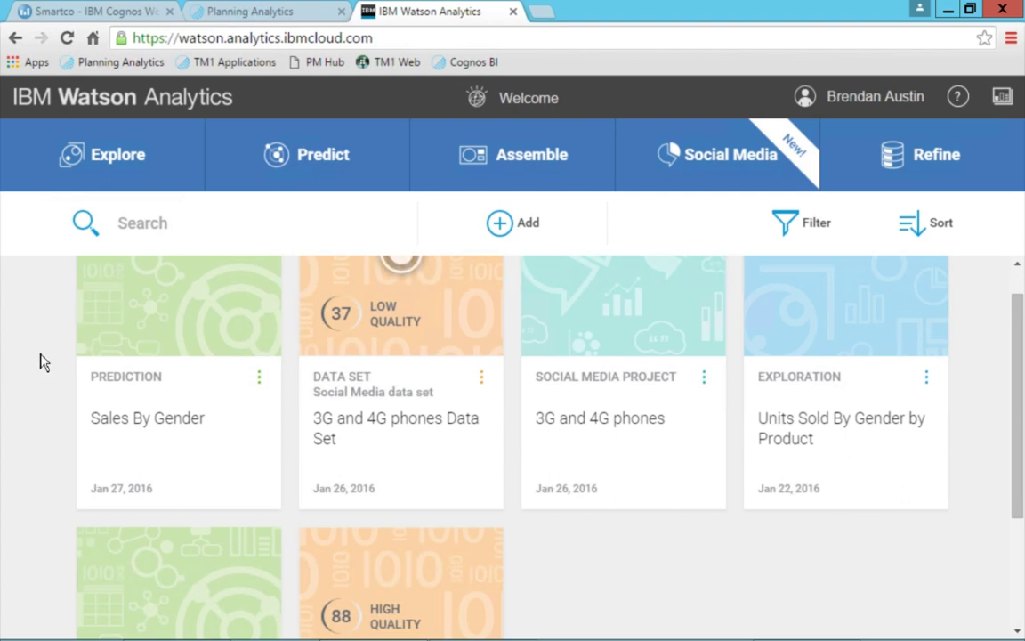
{"action": "scroll", "coordinate": [40, 362], "scroll_direction": "down", "scroll_amount": 2}
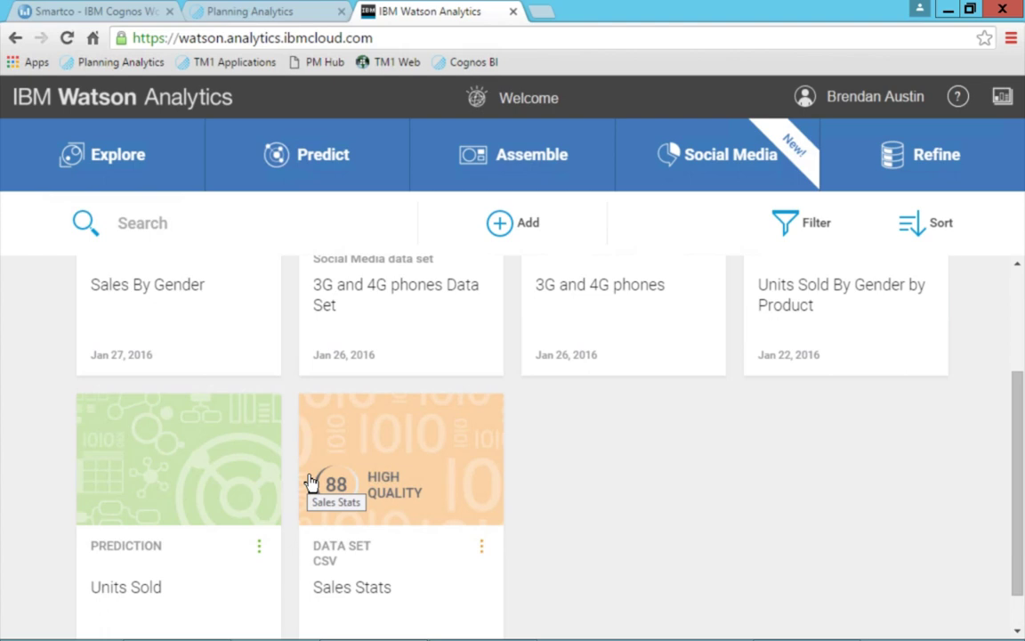
{"action": "scroll", "coordinate": [693, 579], "scroll_direction": "up", "scroll_amount": 5}
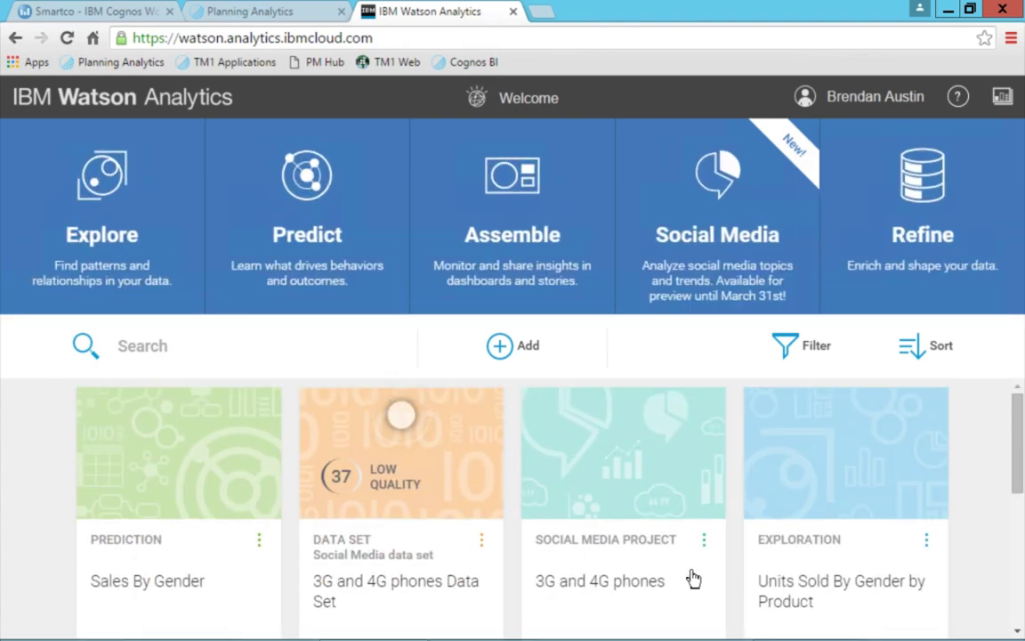
{"action": "left_click", "coordinate": [622, 492]}
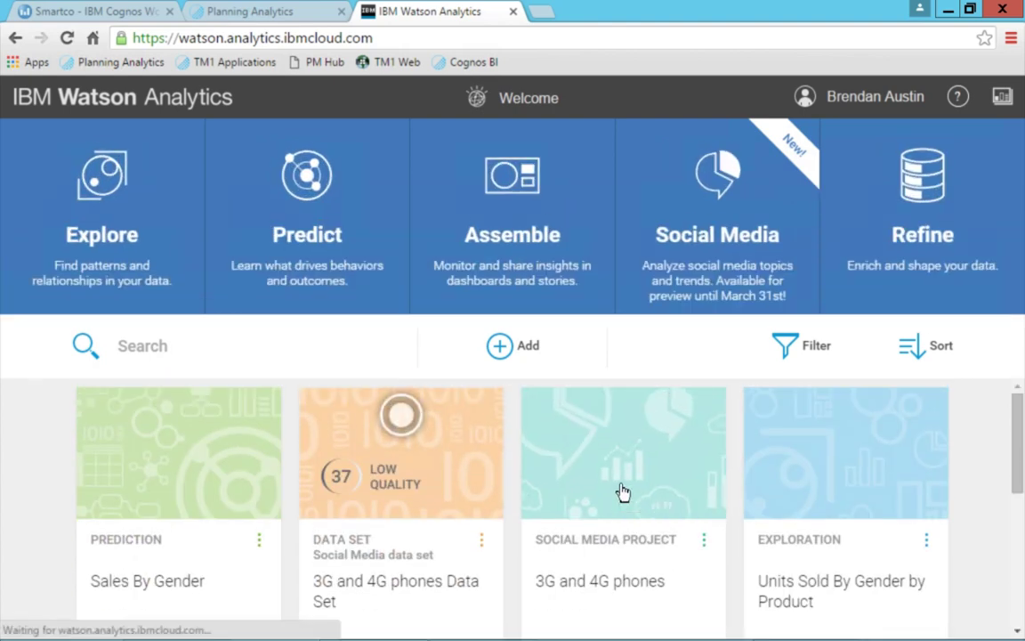
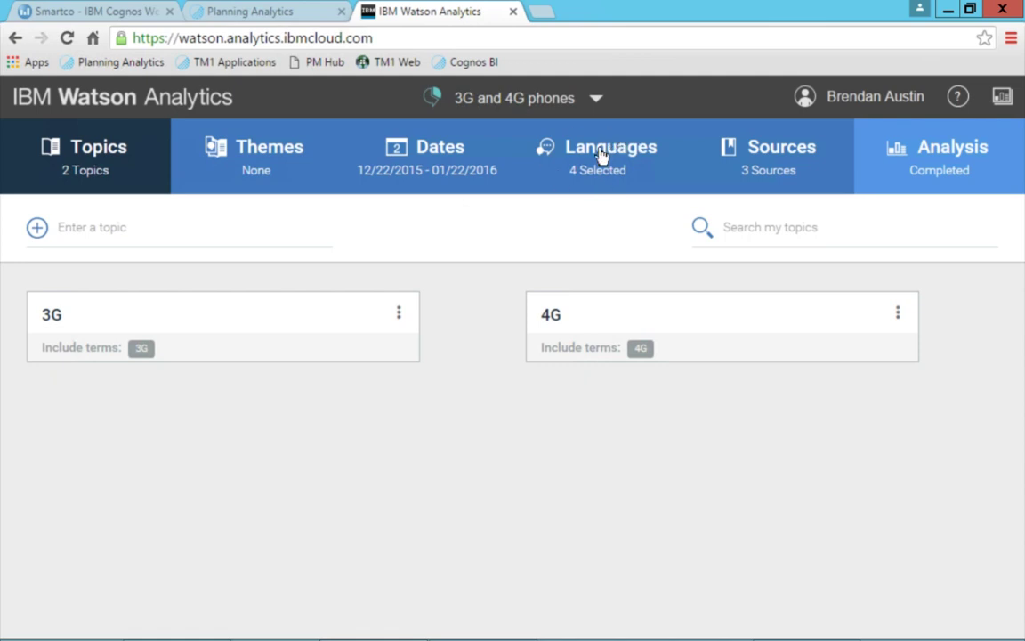
Review the project's sources and its share of voice analysis by topic, including the Year (Date) filter options
{"action": "left_click", "coordinate": [799, 164]}
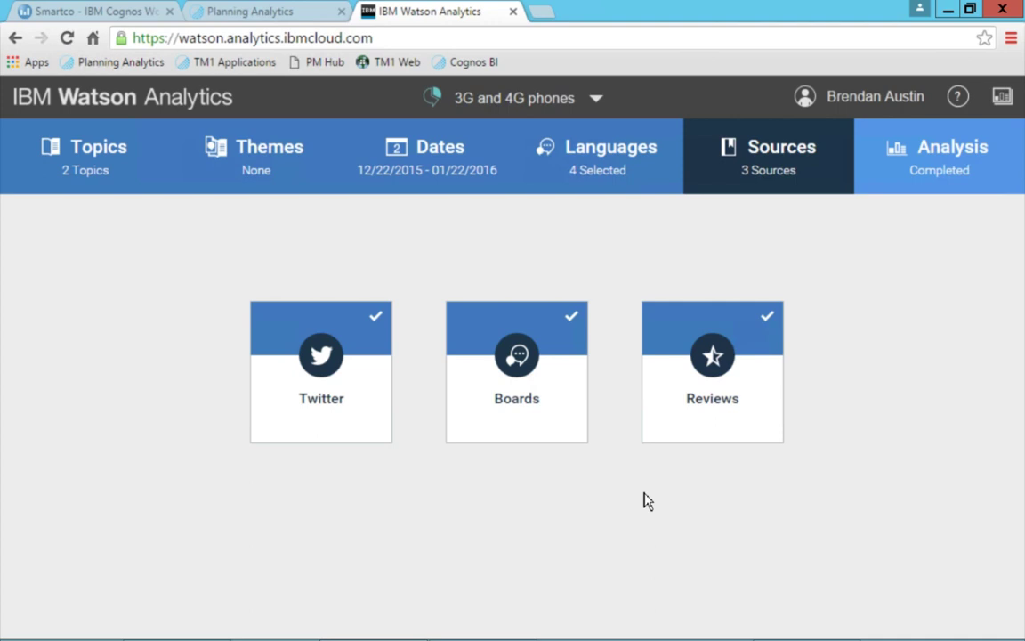
{"action": "left_click", "coordinate": [946, 159]}
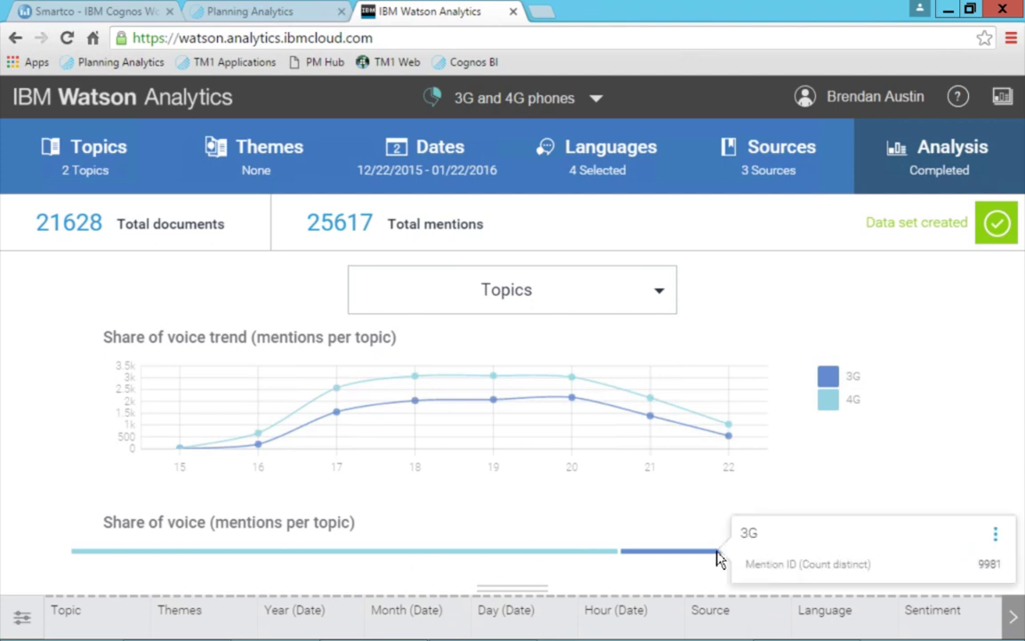
{"action": "left_click", "coordinate": [288, 623]}
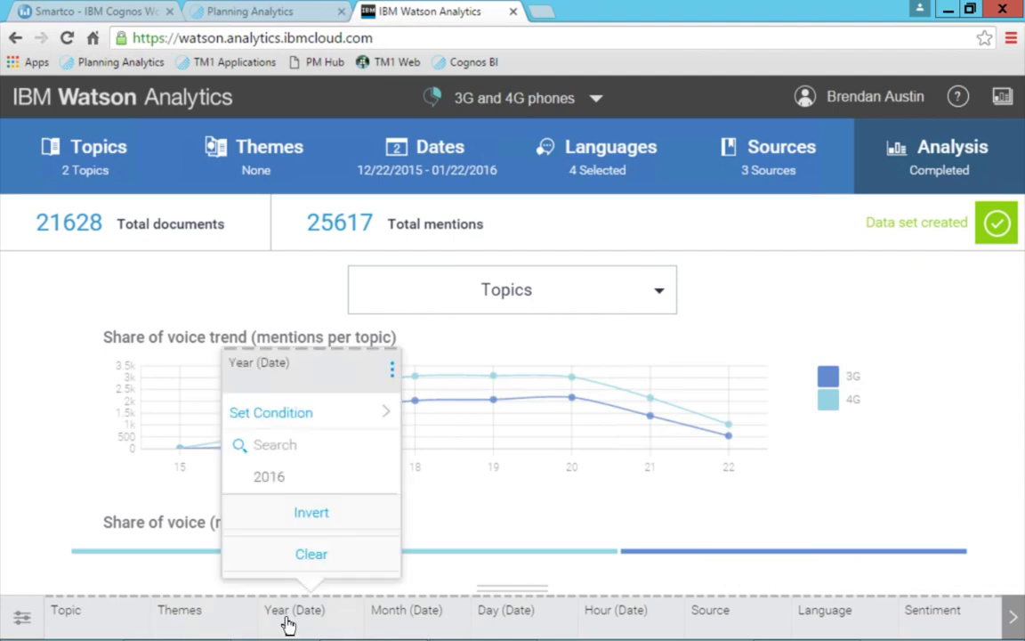
{"action": "left_click", "coordinate": [655, 484]}
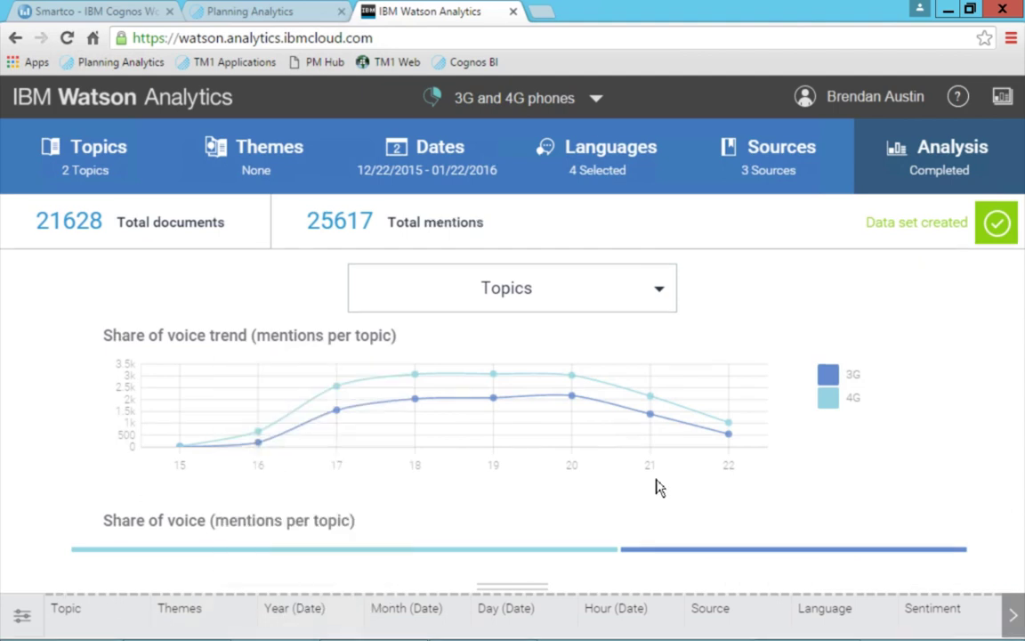
View the Sentiment breakdown for the 3G and 4G topics and the Geography map of mentions
{"action": "left_click", "coordinate": [659, 294]}
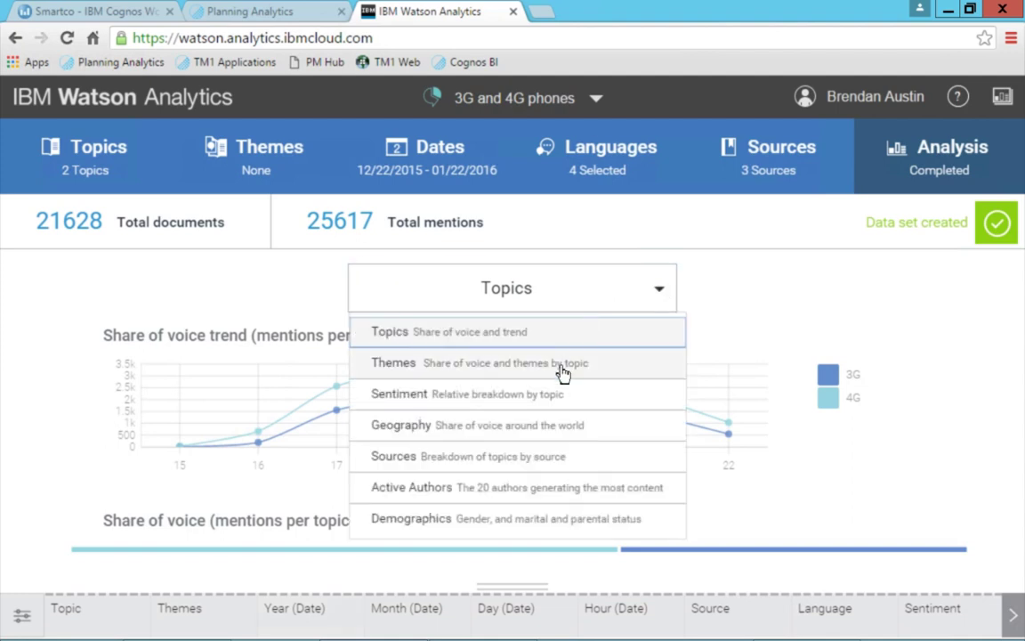
{"action": "left_click", "coordinate": [513, 402]}
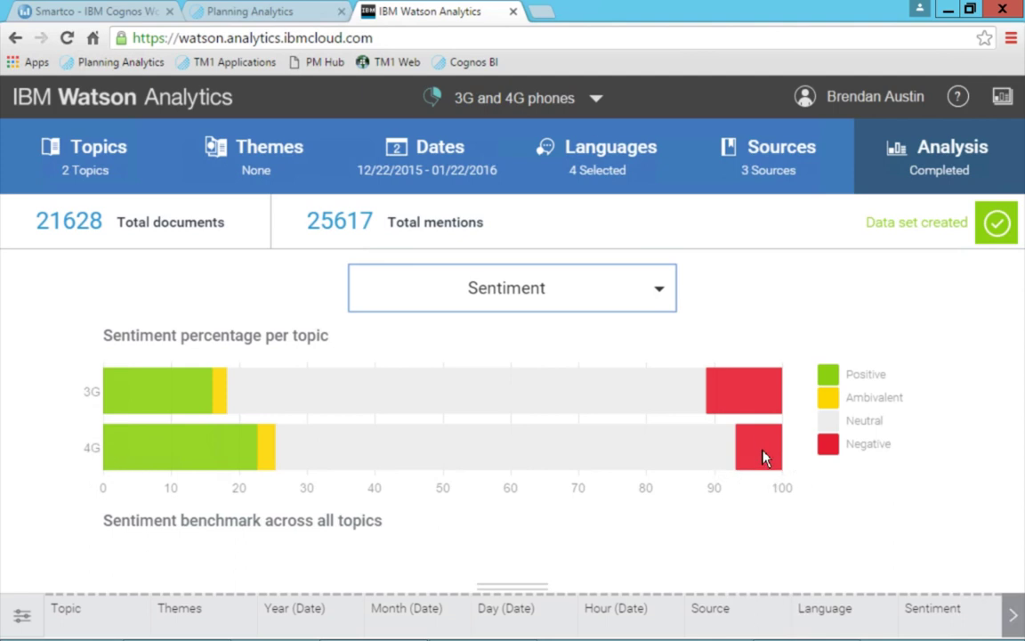
{"action": "mouse_move", "coordinate": [763, 457]}
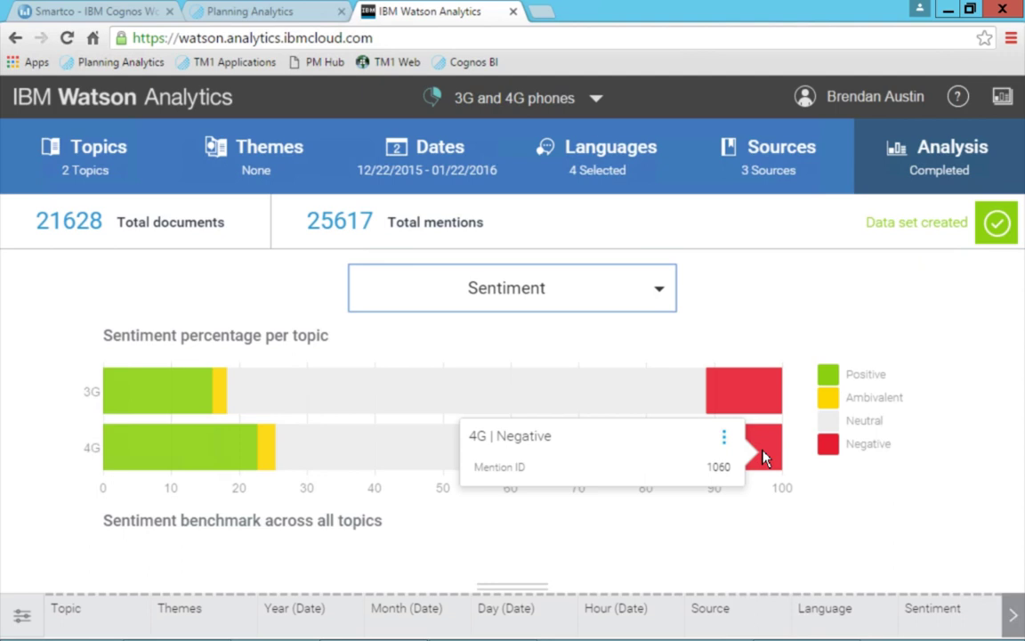
{"action": "left_click", "coordinate": [664, 297]}
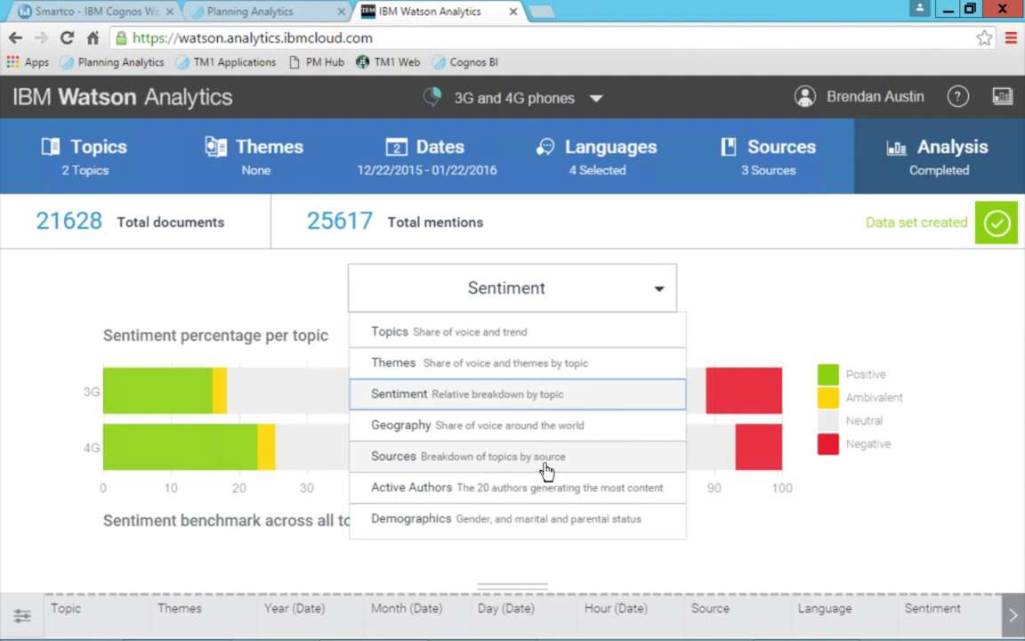
{"action": "left_click", "coordinate": [521, 431]}
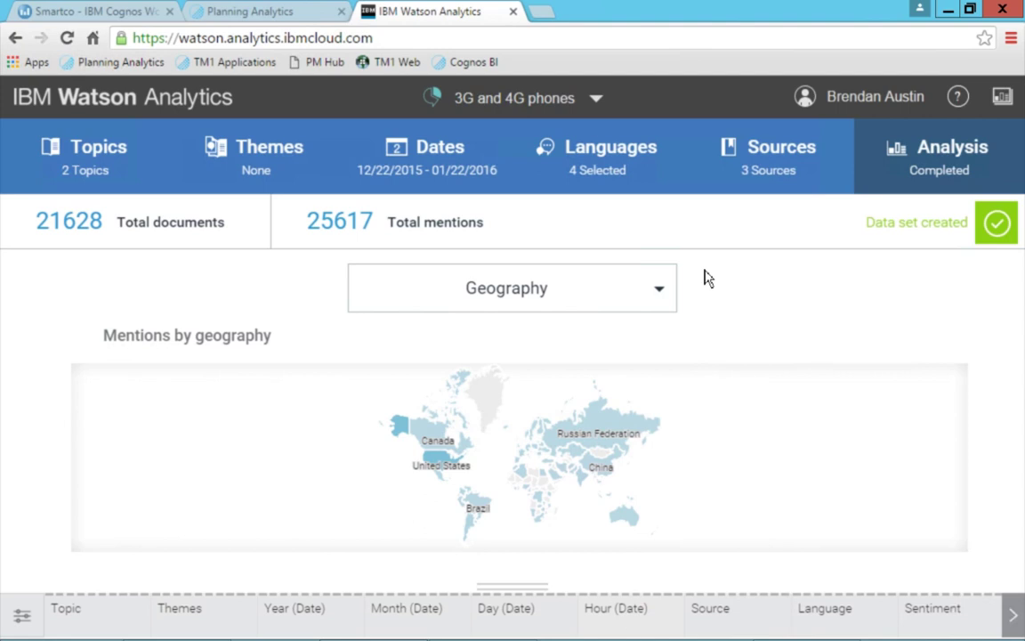
Examine the Demographics analysis of 3G and 4G mentions by gender, marital status and parental status
{"action": "left_click", "coordinate": [658, 294]}
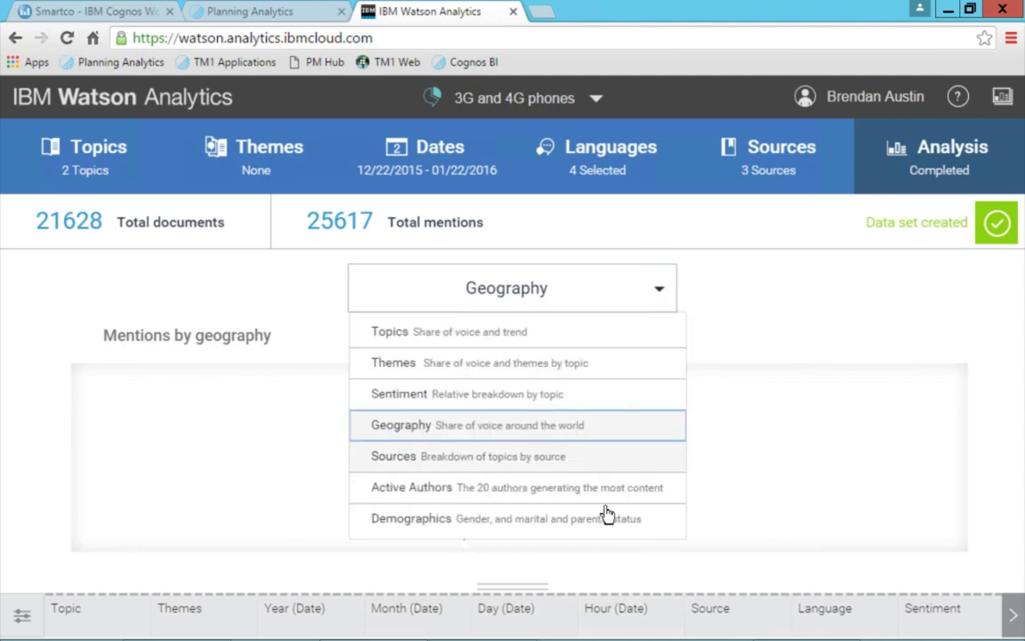
{"action": "left_click", "coordinate": [549, 526]}
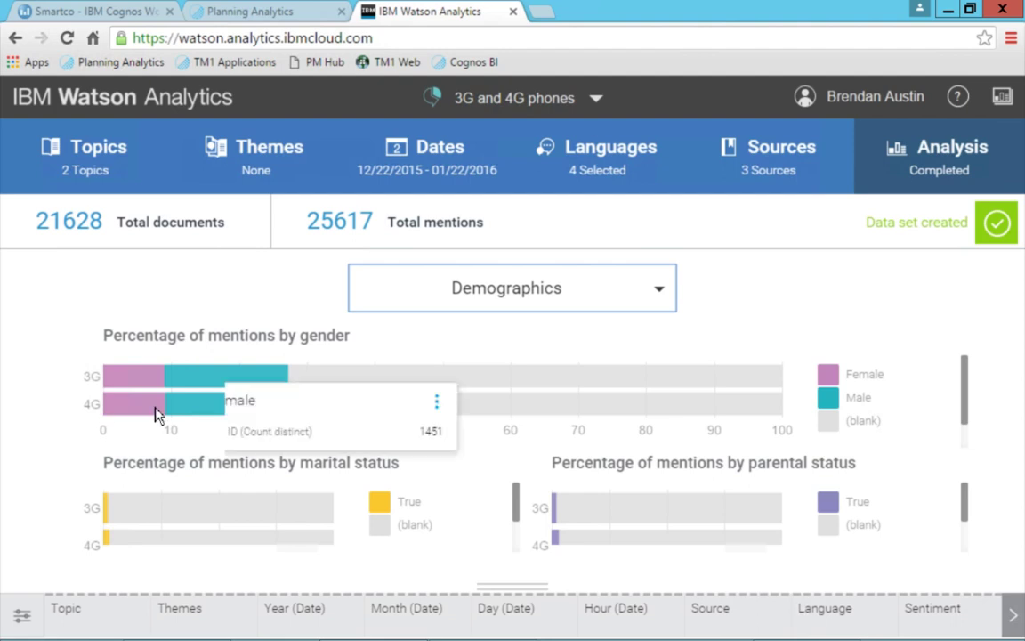
{"action": "mouse_move", "coordinate": [236, 522]}
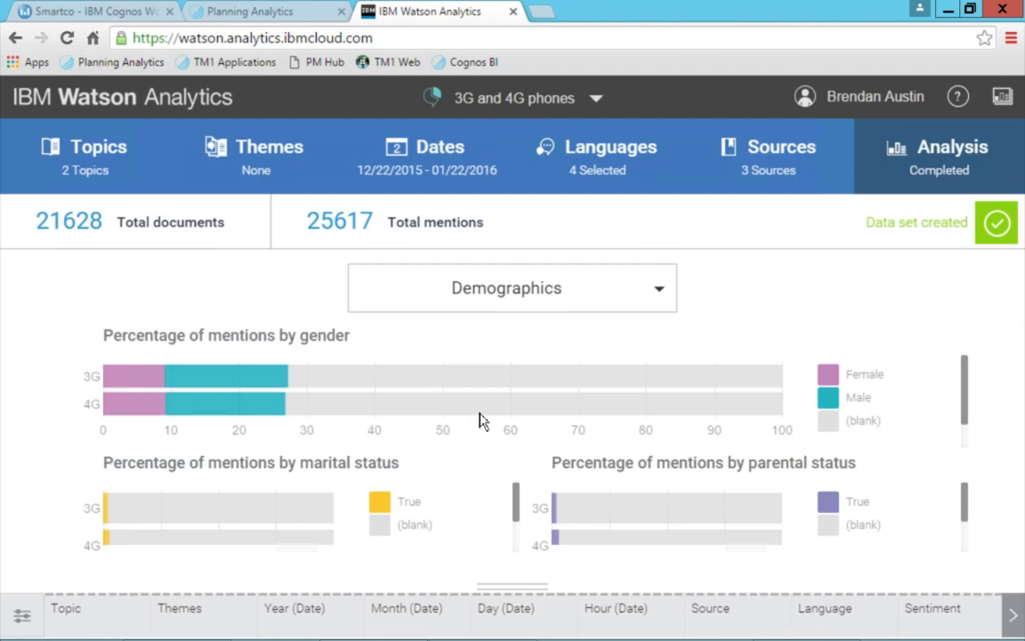
{"action": "mouse_move", "coordinate": [481, 420]}
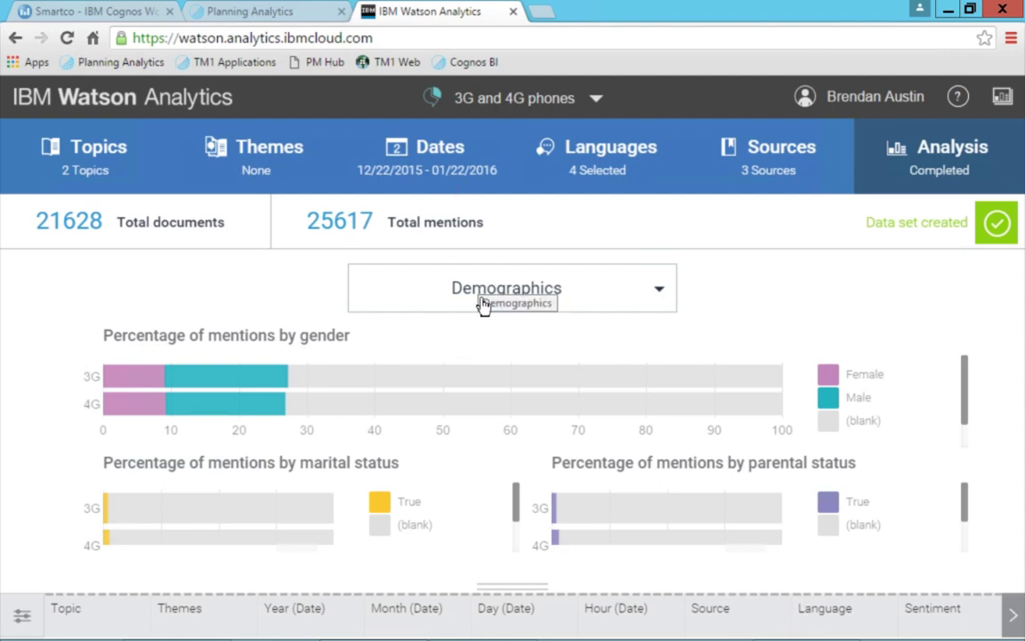
Return to the Watson Analytics Welcome page and open the "Sales By Gender" prediction
{"action": "left_click", "coordinate": [482, 107]}
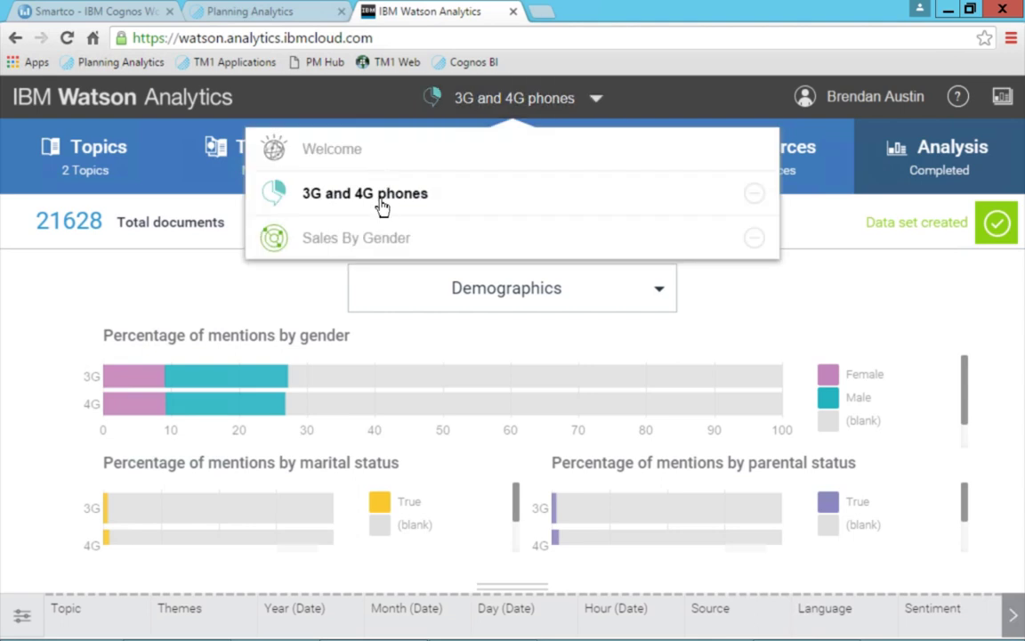
{"action": "left_click", "coordinate": [345, 158]}
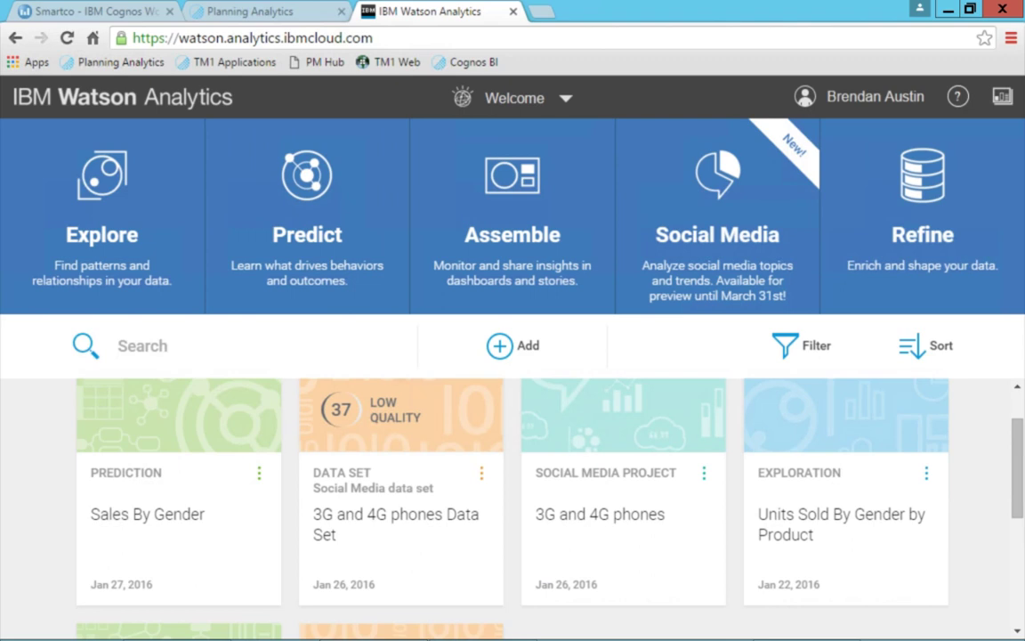
{"action": "left_click_drag", "start_coordinate": [1017, 436], "coordinate": [1021, 514]}
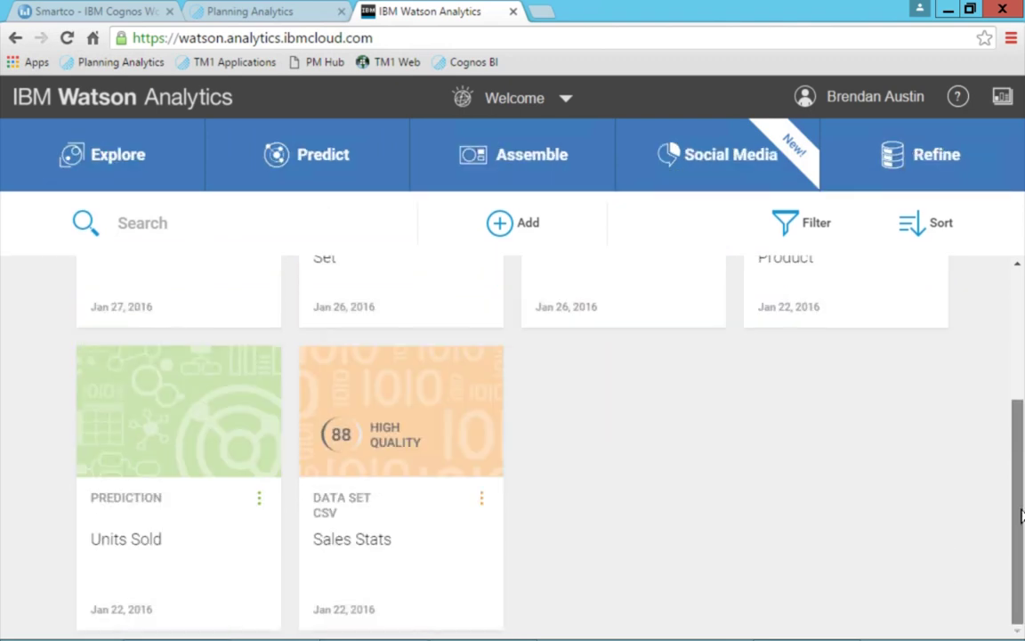
{"action": "left_click", "coordinate": [392, 405]}
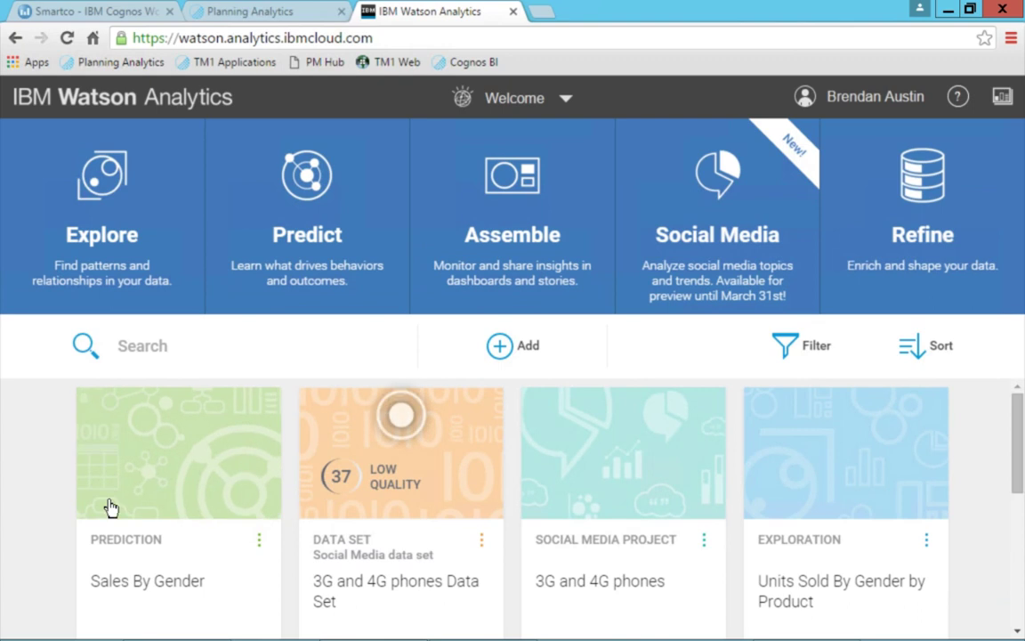
{"action": "left_click", "coordinate": [171, 437]}
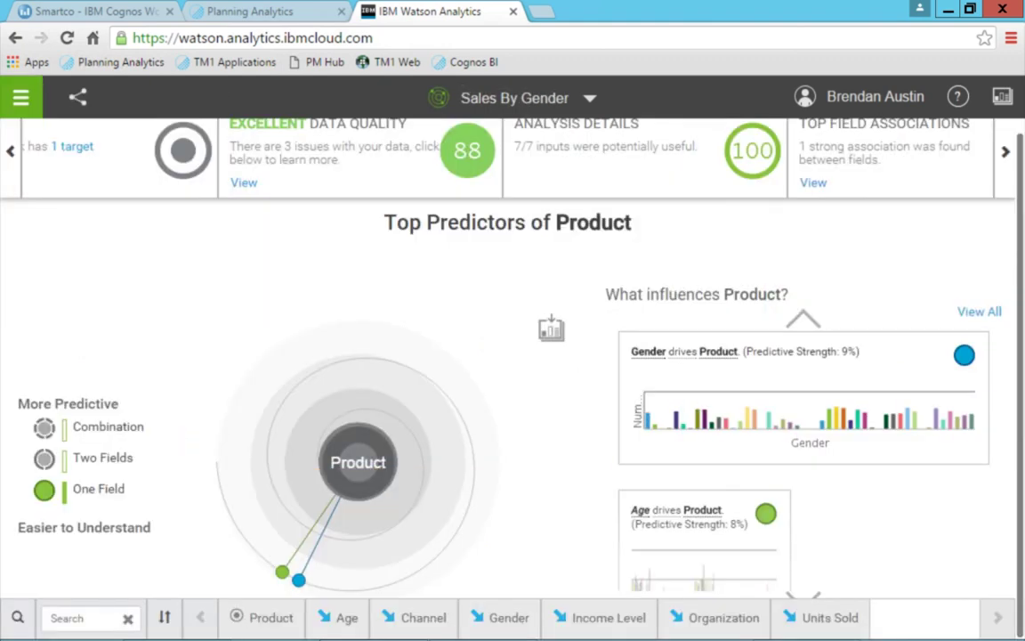
Review the prediction's summary cards for targets, data quality, analysis details and top field associations
{"action": "scroll", "coordinate": [921, 253], "scroll_direction": "up", "scroll_amount": 1}
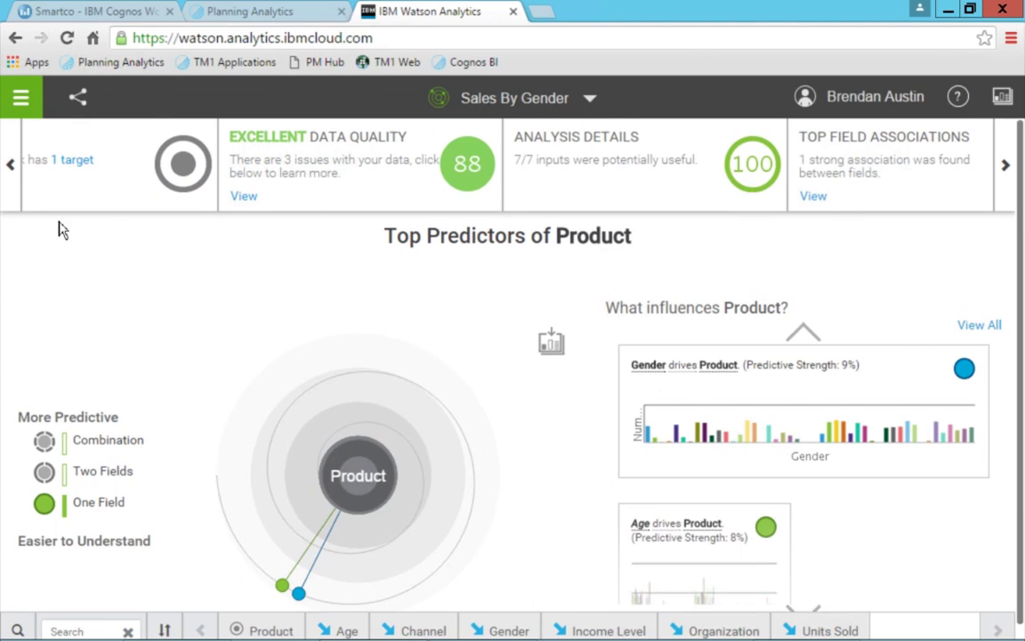
{"action": "left_click", "coordinate": [10, 165]}
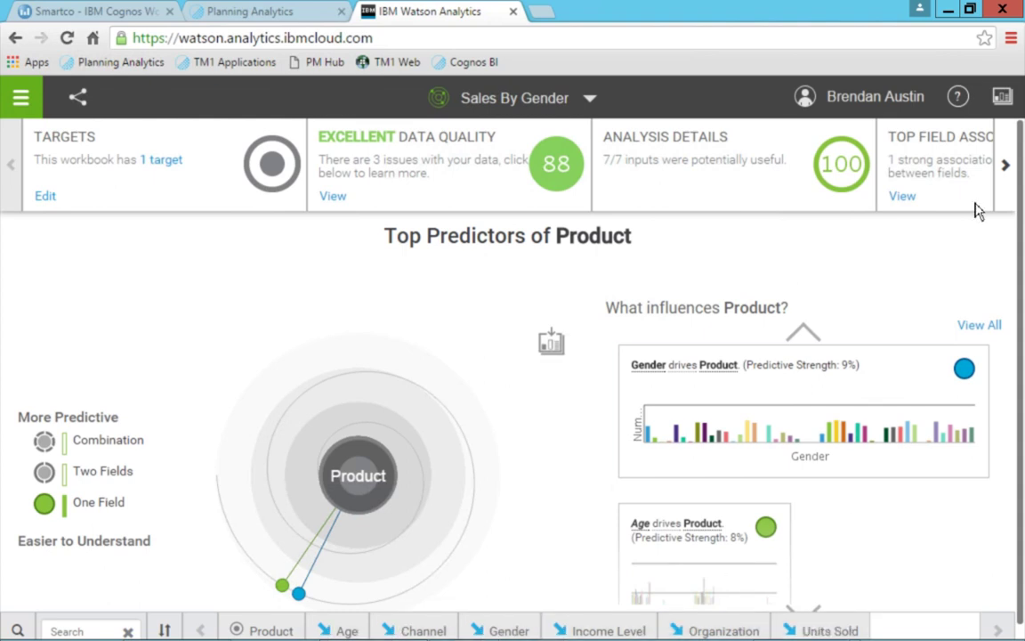
{"action": "left_click", "coordinate": [1006, 167]}
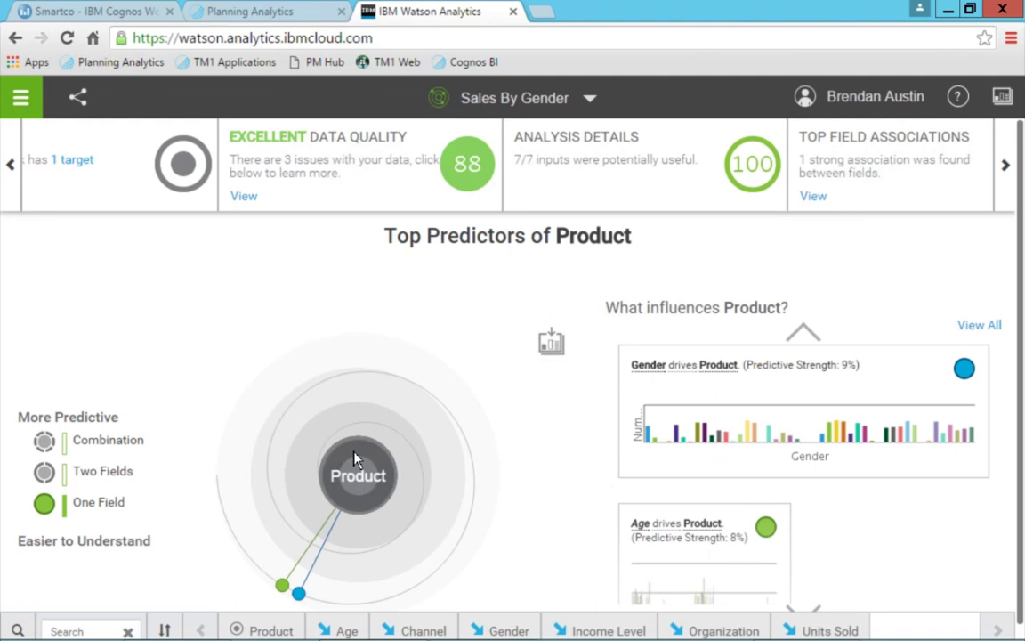
List everything that influences Product and examine the "Gender drives Product" insight chart by female and male categories
{"action": "left_click", "coordinate": [988, 328]}
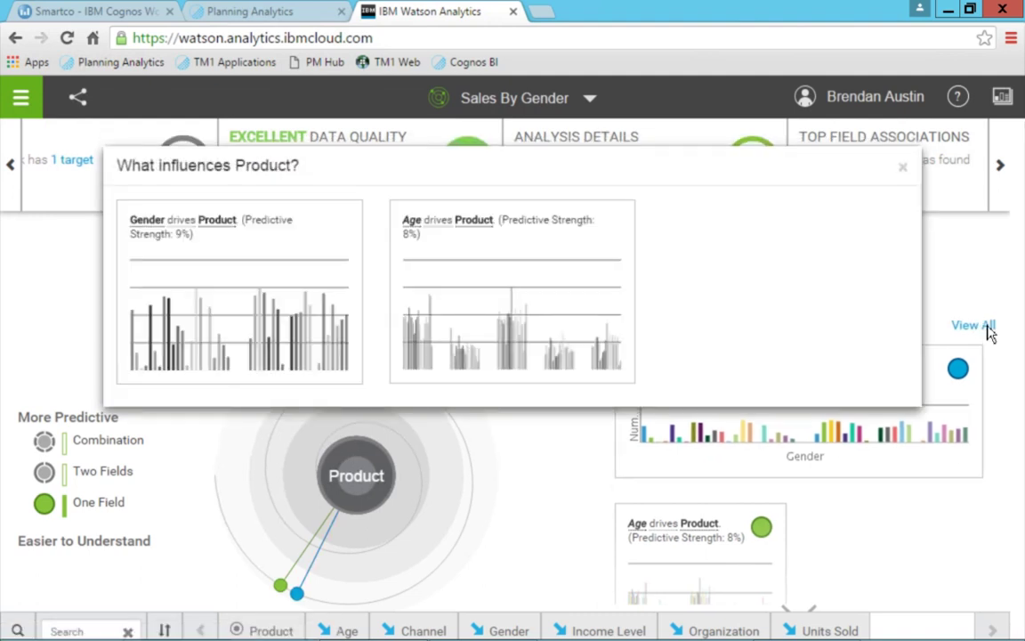
{"action": "left_click", "coordinate": [216, 278]}
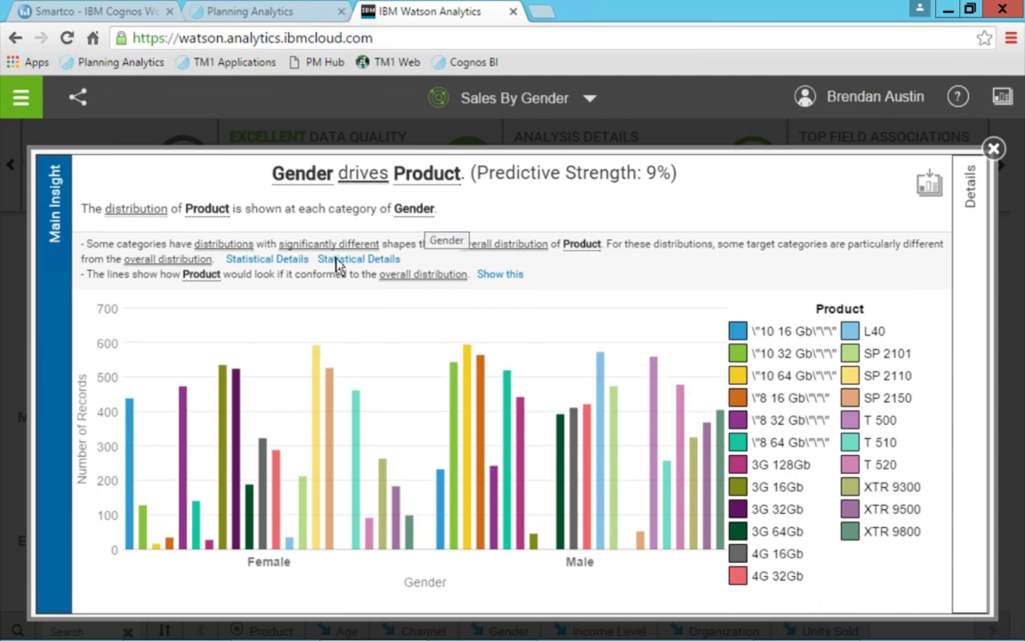
{"action": "mouse_move", "coordinate": [203, 558]}
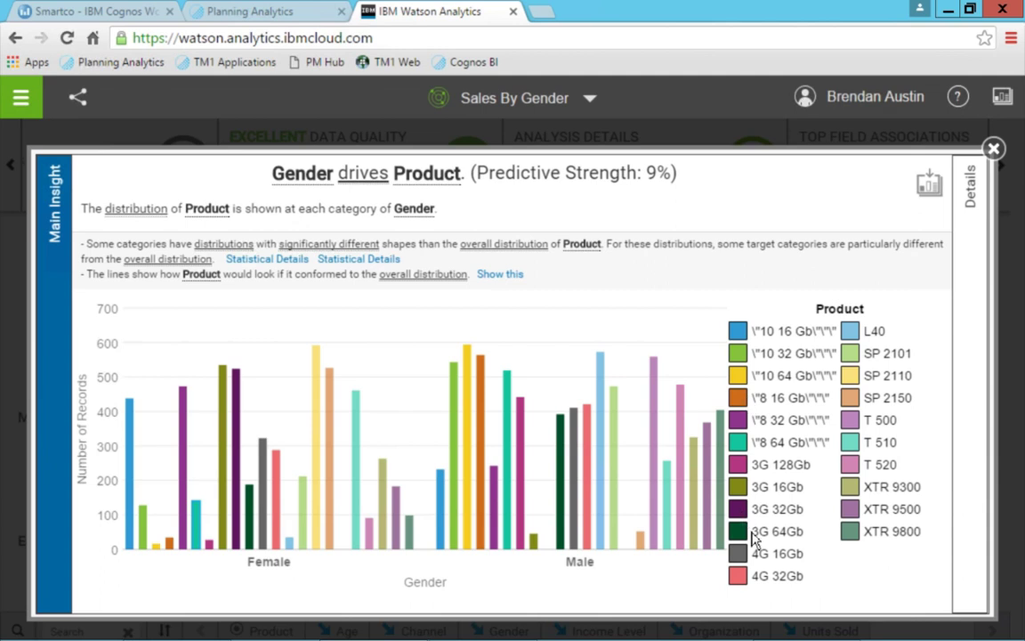
{"action": "mouse_move", "coordinate": [469, 433]}
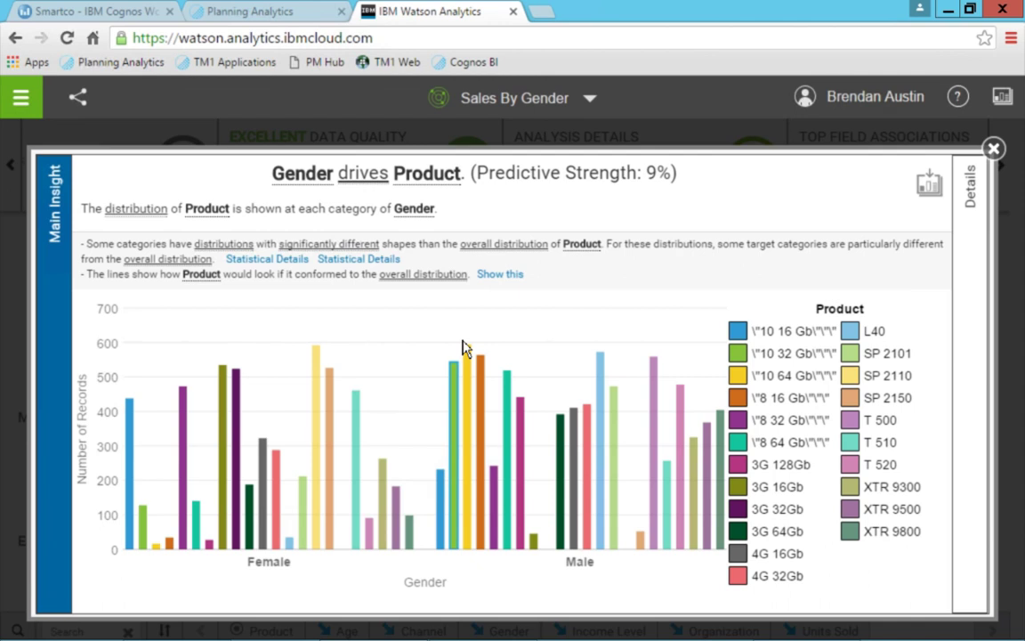
Switch to the Advanced PA.pptx presentation in PowerPoint and start the slide show from the current Q&A slide
{"action": "key", "text": "alt+Tab"}
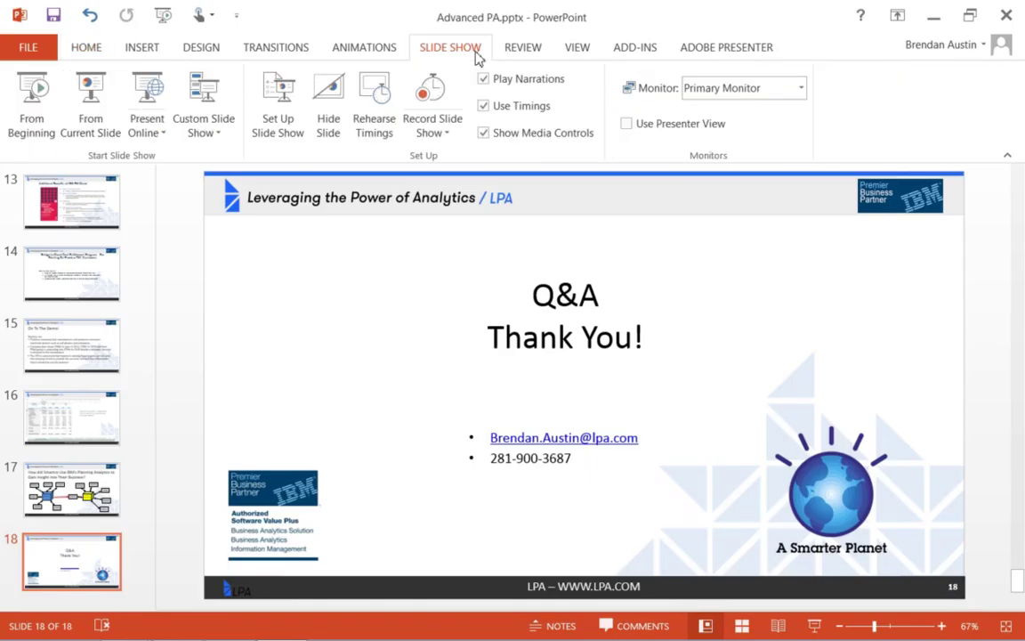
{"action": "left_click", "coordinate": [90, 104]}
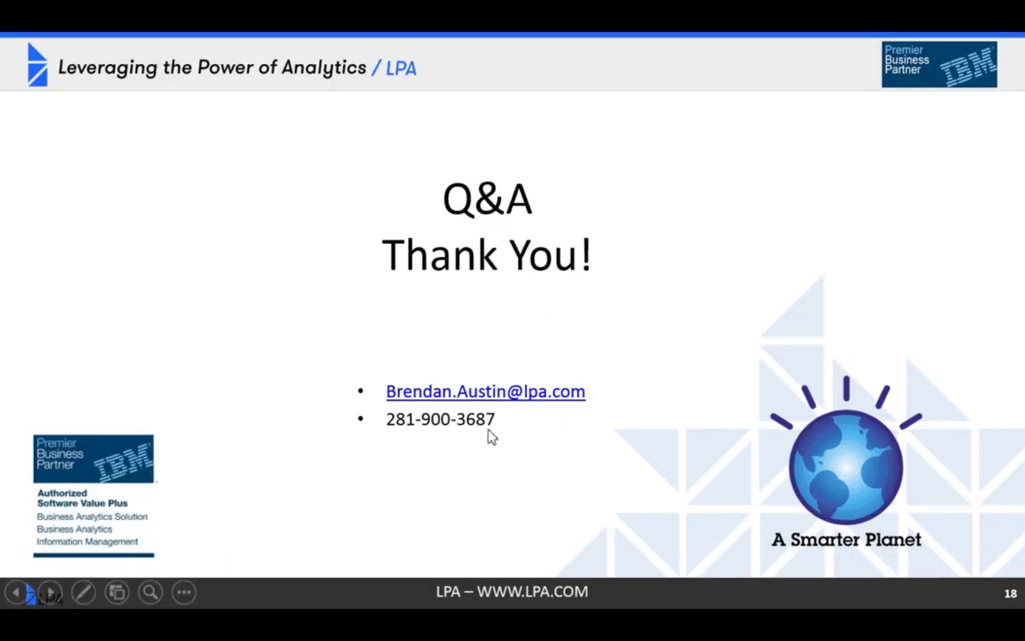